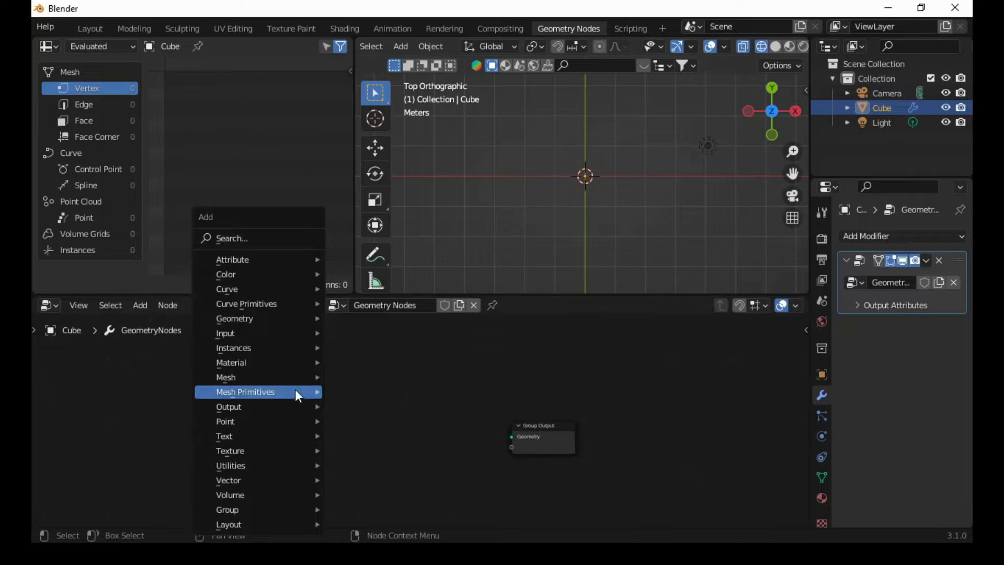
- Add a Cube mesh primitive node and connect its Mesh output to the Group Output's Geometry input
{"action": "left_click", "coordinate": [350, 406]}
{"action": "left_click", "coordinate": [306, 404]}
{"action": "left_click_drag", "start_coordinate": [371, 420], "coordinate": [511, 436]}
{"action": "scroll", "coordinate": [585, 249], "scroll_direction": "up", "scroll_amount": 3}
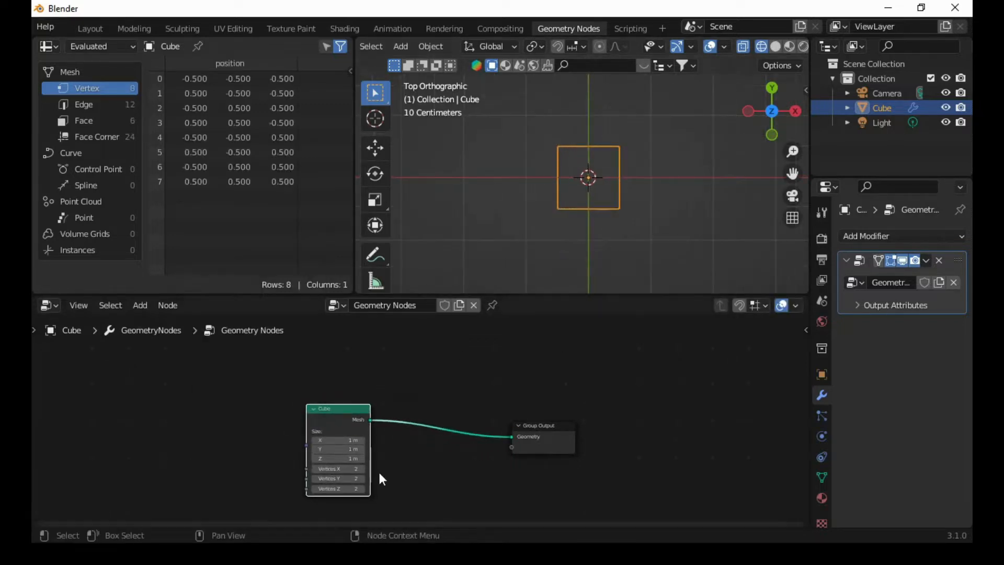
- Set the Cube node's Vertices X, Y and Z to 10
{"action": "scroll", "coordinate": [613, 212], "scroll_direction": "up", "scroll_amount": 1}
{"action": "left_click", "coordinate": [357, 469]}
{"action": "type", "text": "10"}
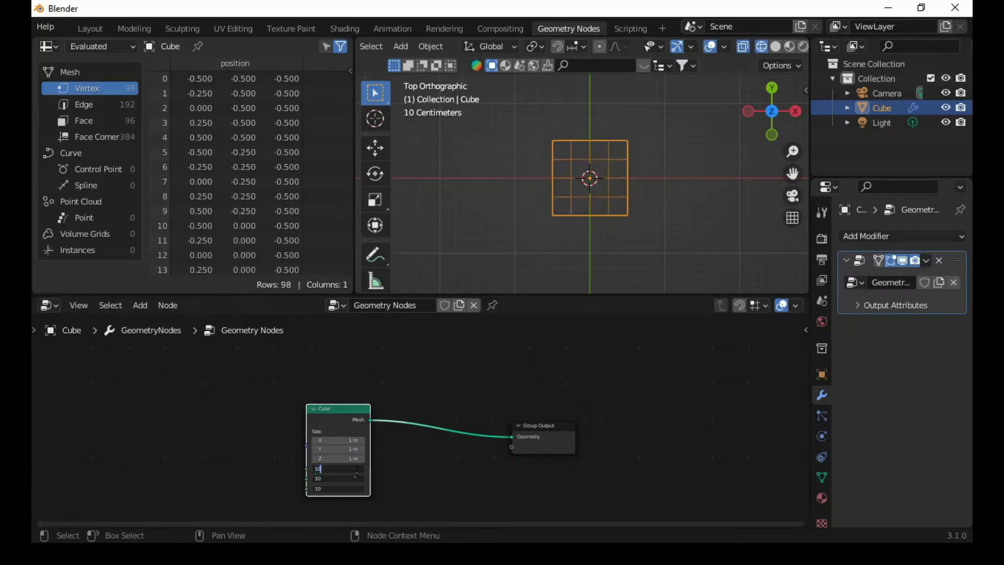
{"action": "key", "text": "Return"}
{"action": "scroll", "coordinate": [647, 189], "scroll_direction": "up", "scroll_amount": 2}
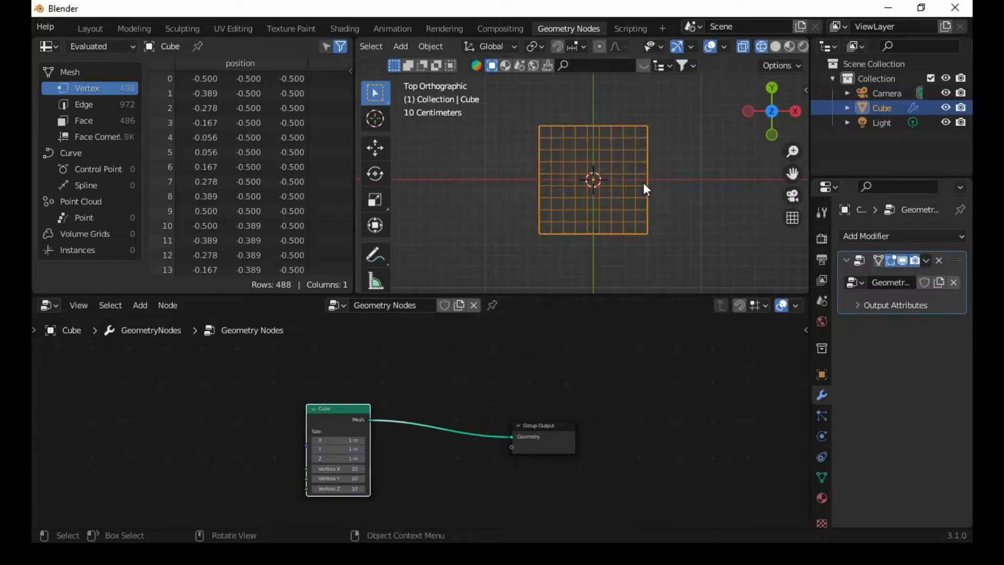
- Insert a Triangulate node between the Cube node and Group Output, and line both nodes up with room after them
{"action": "left_click_drag", "start_coordinate": [333, 410], "coordinate": [262, 413]}
{"action": "key", "text": "shift+a"}
{"action": "mouse_move", "coordinate": [359, 345]}
{"action": "left_click", "coordinate": [521, 292]}
{"action": "left_click", "coordinate": [341, 405]}
{"action": "scroll", "coordinate": [638, 180], "scroll_direction": "up", "scroll_amount": 3}
{"action": "left_click_drag", "start_coordinate": [267, 412], "coordinate": [206, 396]}
{"action": "left_click_drag", "start_coordinate": [376, 402], "coordinate": [287, 393]}
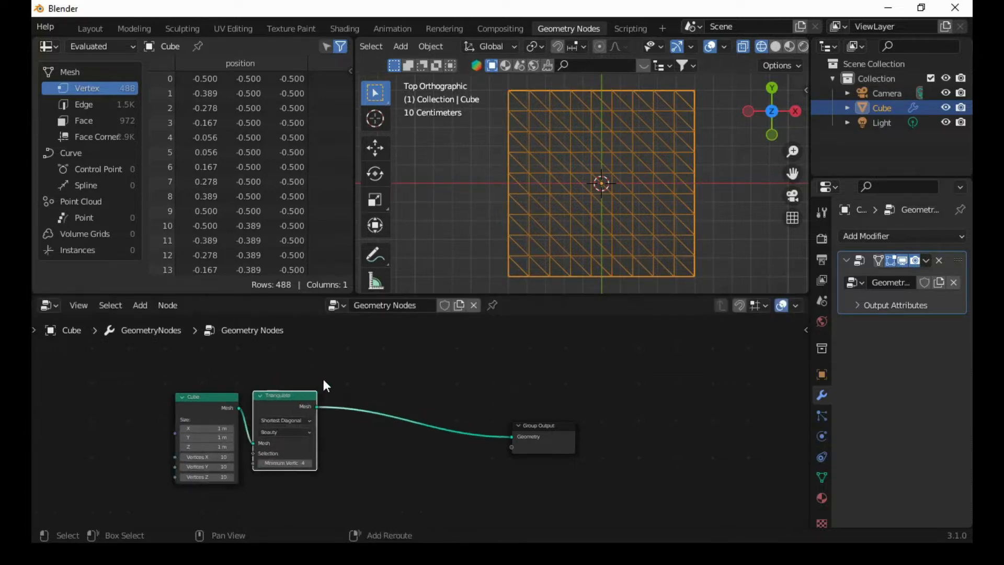
- Add a Dual Mesh node and insert it into the link between Triangulate and Group Output
{"action": "key", "text": "shift+a"}
{"action": "mouse_move", "coordinate": [322, 376]}
{"action": "left_click", "coordinate": [398, 85]}
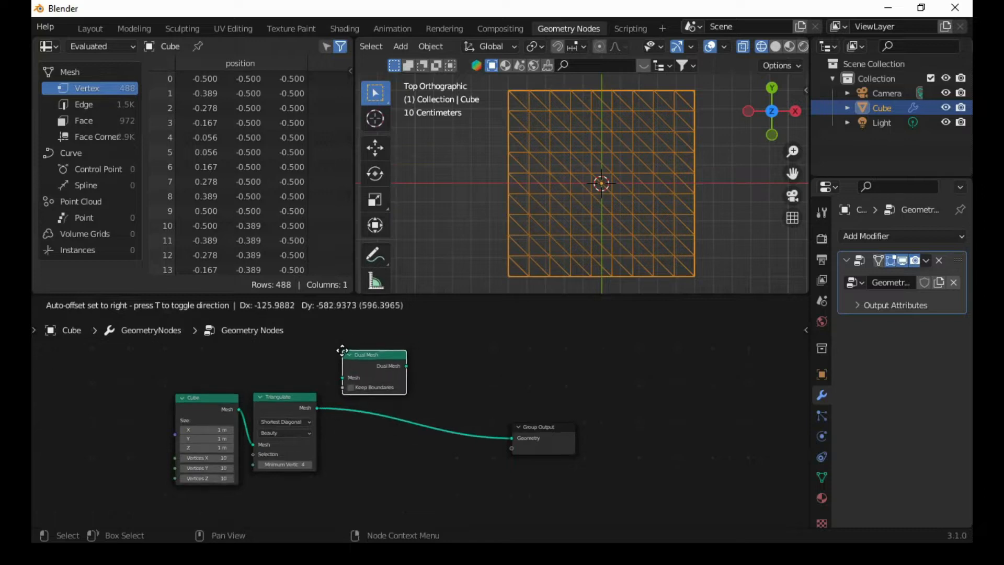
{"action": "left_click", "coordinate": [343, 352]}
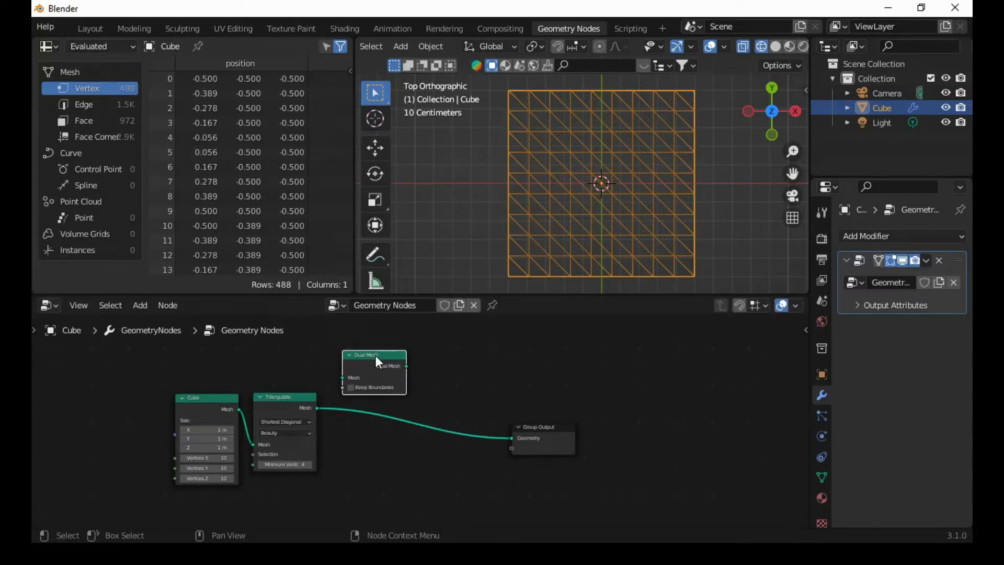
{"action": "left_click_drag", "start_coordinate": [354, 355], "coordinate": [366, 398]}
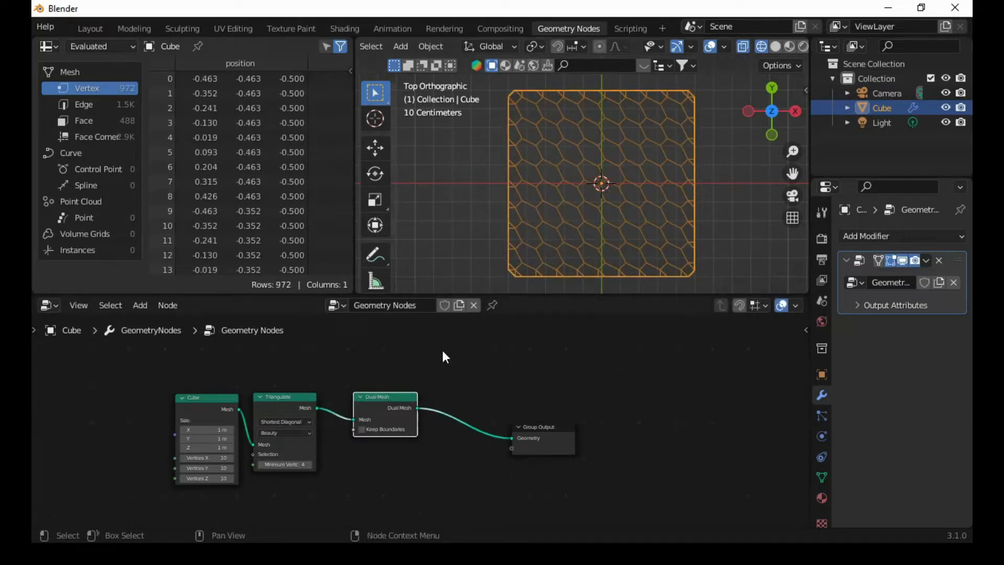
- Insert a Scale Elements node between Dual Mesh and Group Output
{"action": "key", "text": "shift+a"}
{"action": "mouse_move", "coordinate": [438, 362]}
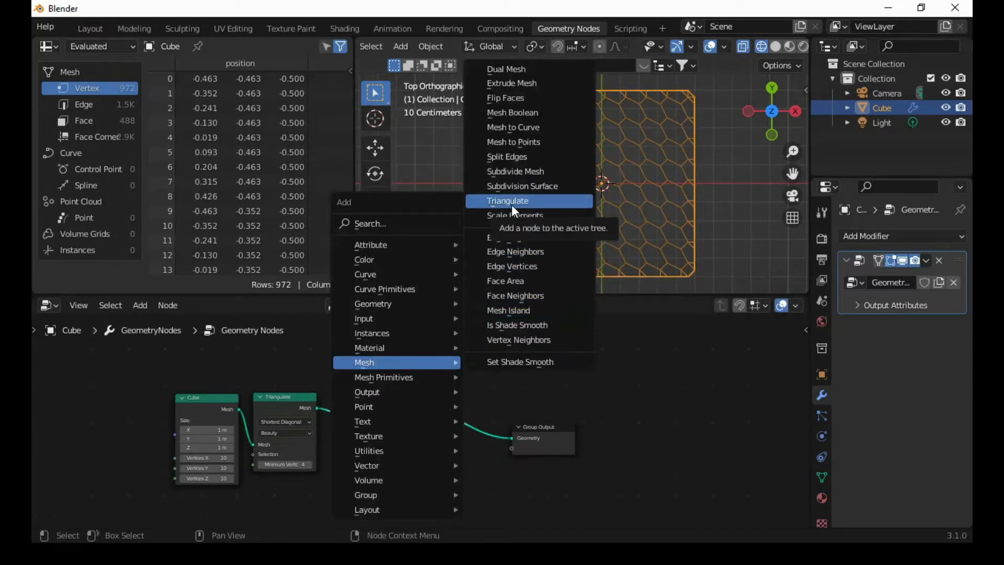
{"action": "left_click", "coordinate": [519, 216]}
{"action": "left_click", "coordinate": [430, 392]}
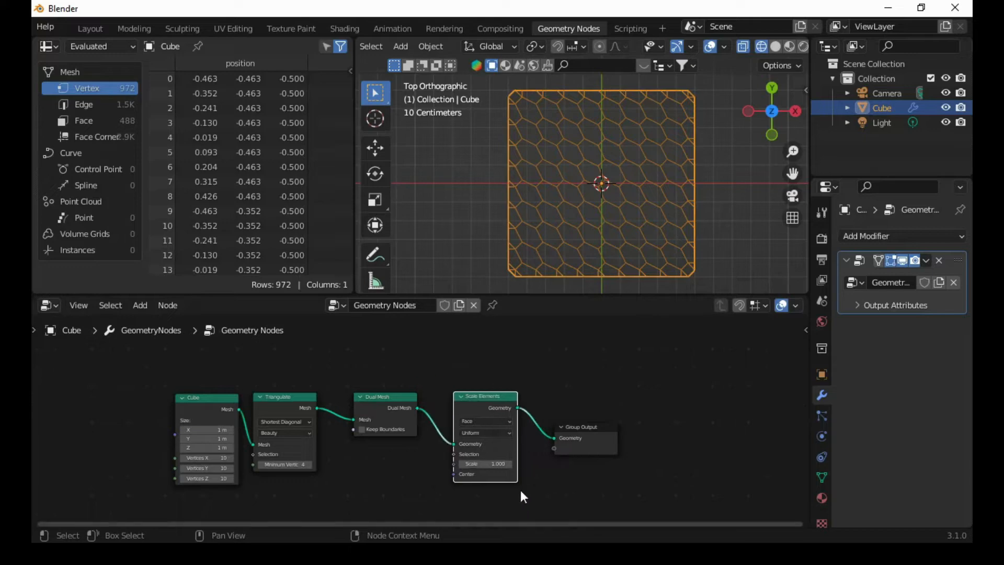
- Try reducing the Scale Elements scale to 0.2 while viewing the cube in solid shading
{"action": "left_click_drag", "start_coordinate": [502, 466], "coordinate": [499, 466]}
{"action": "mouse_move", "coordinate": [565, 246]}
{"action": "middle_mouse_down"}
{"action": "mouse_move", "coordinate": [540, 240]}
{"action": "mouse_move", "coordinate": [502, 183]}
{"action": "mouse_move", "coordinate": [523, 162]}
{"action": "middle_mouse_up"}
{"action": "left_click", "coordinate": [775, 46]}
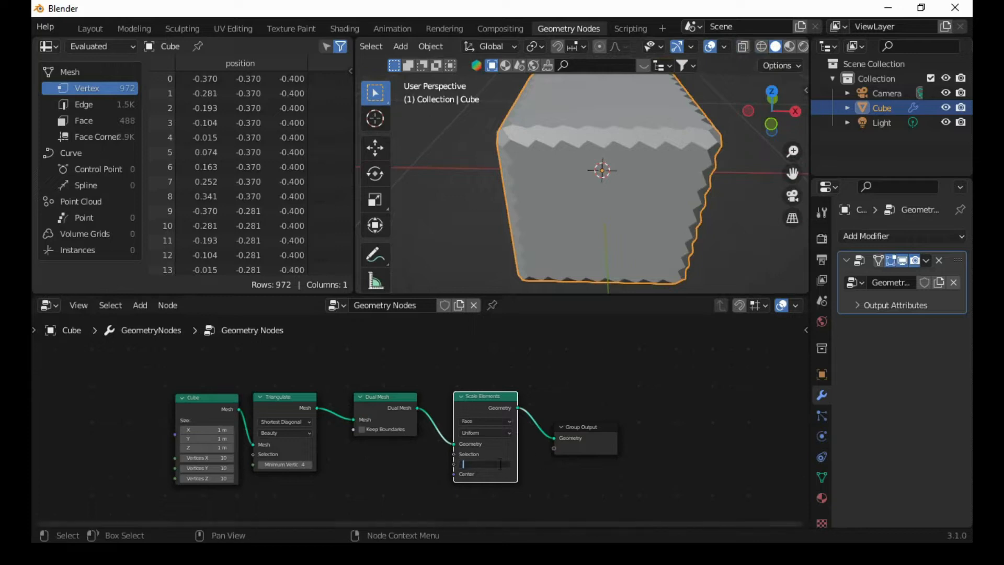
{"action": "left_click_drag", "start_coordinate": [501, 464], "coordinate": [498, 464]}
{"action": "scroll", "coordinate": [514, 435], "scroll_direction": "up", "scroll_amount": 1}
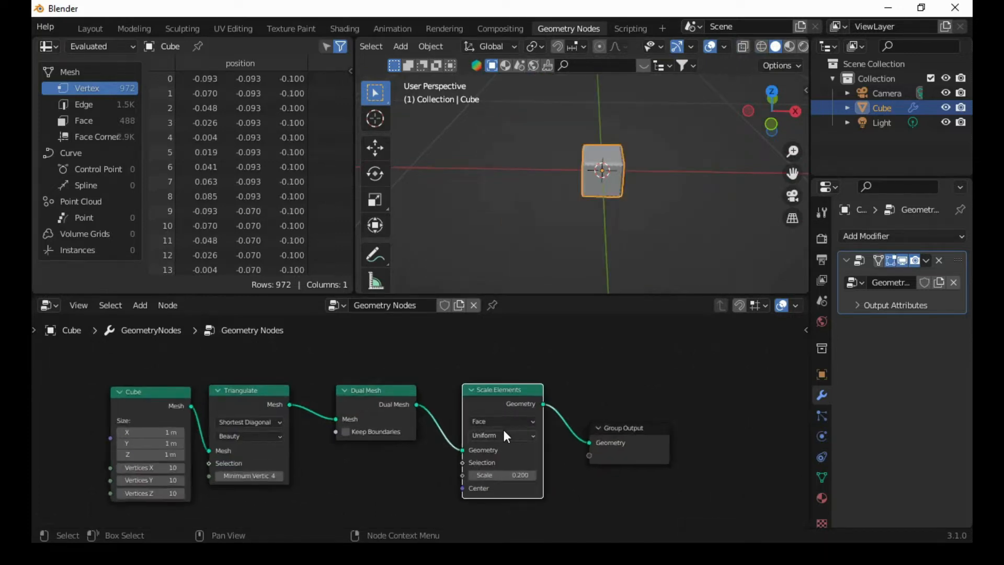
{"action": "scroll", "coordinate": [631, 195], "scroll_direction": "up", "scroll_amount": 2}
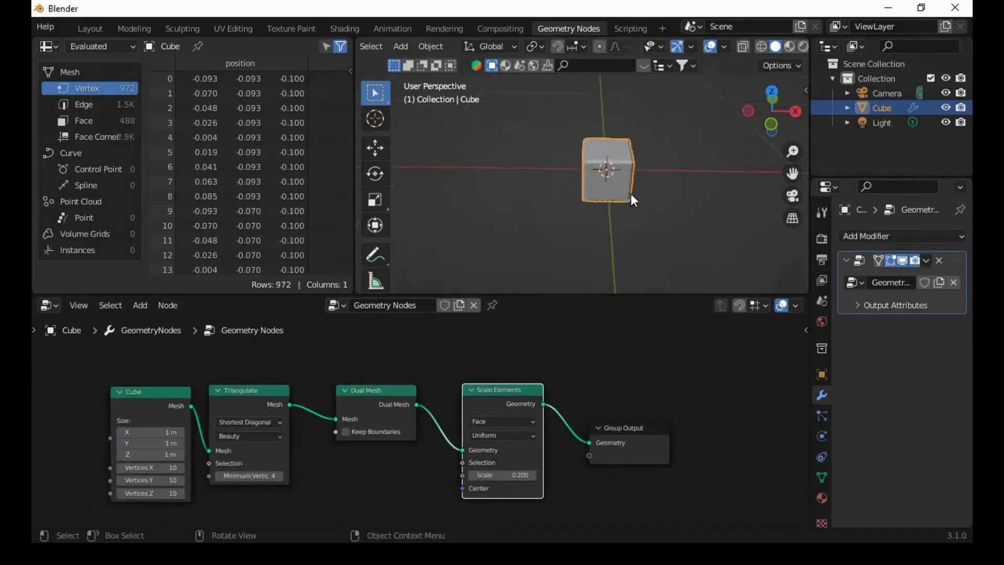
- Return the viewport to wireframe shading and set the Scale Elements scale back to 1
{"action": "left_click", "coordinate": [761, 46]}
{"action": "left_click", "coordinate": [501, 475]}
{"action": "type", "text": "1"}
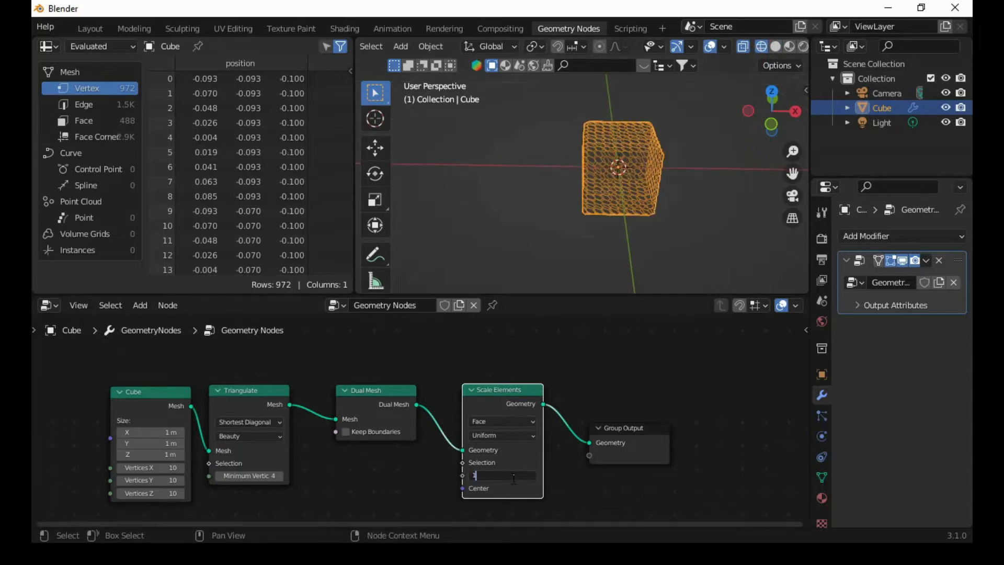
{"action": "key", "text": "Return"}
{"action": "scroll", "coordinate": [627, 298], "scroll_direction": "down", "scroll_amount": 1}
{"action": "scroll", "coordinate": [620, 173], "scroll_direction": "down", "scroll_amount": 5}
{"action": "middle_click_drag", "start_coordinate": [616, 161], "coordinate": [548, 188]}
- Make room after Dual Mesh and insert a Split Edges node between Dual Mesh and Scale Elements
{"action": "left_click_drag", "start_coordinate": [575, 428], "coordinate": [641, 412]}
{"action": "left_click_drag", "start_coordinate": [491, 393], "coordinate": [541, 397]}
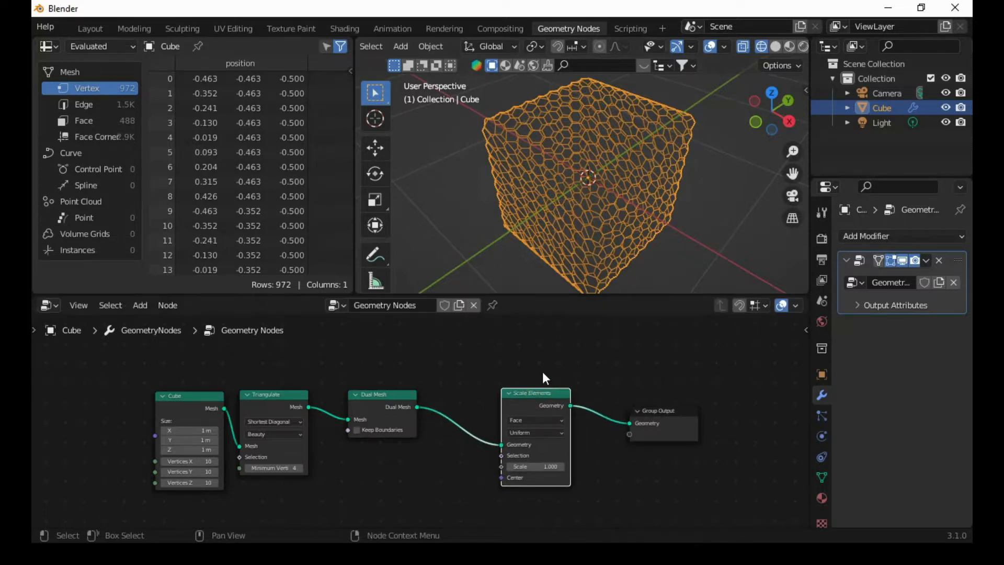
{"action": "key", "text": "shift+a"}
{"action": "mouse_move", "coordinate": [538, 363]}
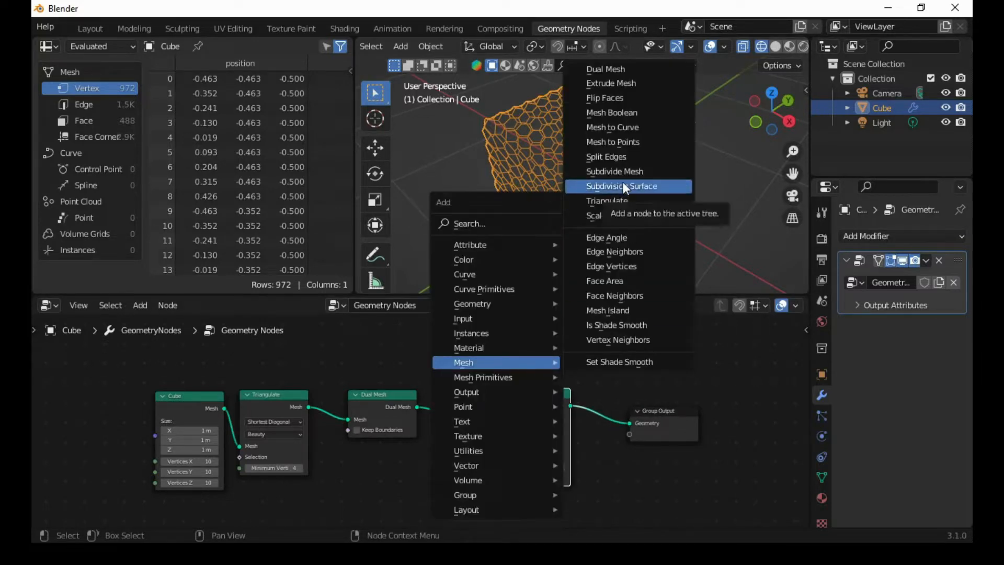
{"action": "left_click", "coordinate": [620, 157]}
{"action": "left_click", "coordinate": [438, 404]}
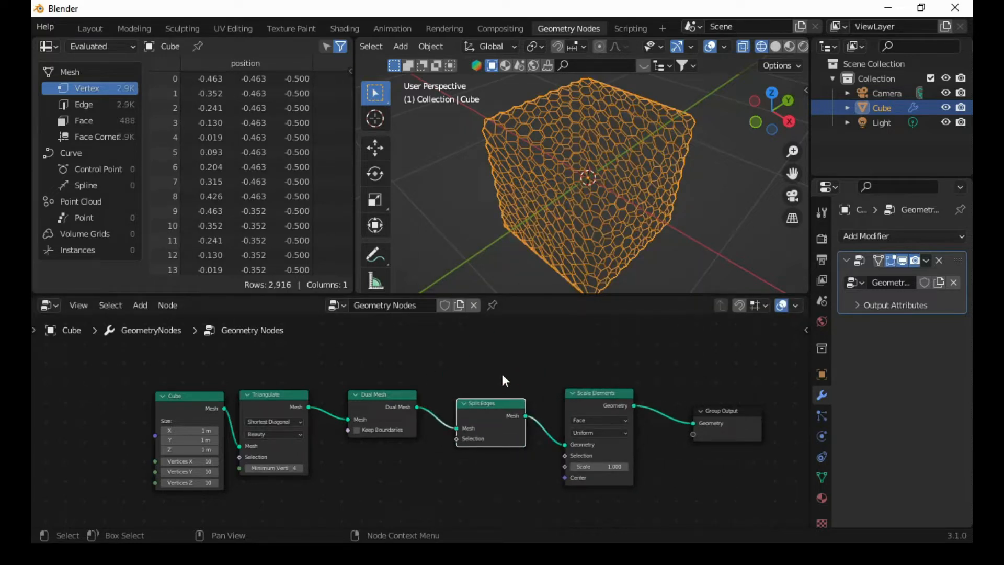
- Rearrange the nodes, moving Split Edges and Scale Elements closer to Dual Mesh and Group Output farther away
{"action": "scroll", "coordinate": [502, 374], "scroll_direction": "up", "scroll_amount": 1}
{"action": "left_click_drag", "start_coordinate": [726, 410], "coordinate": [757, 410]}
{"action": "left_click_drag", "start_coordinate": [620, 393], "coordinate": [586, 407]}
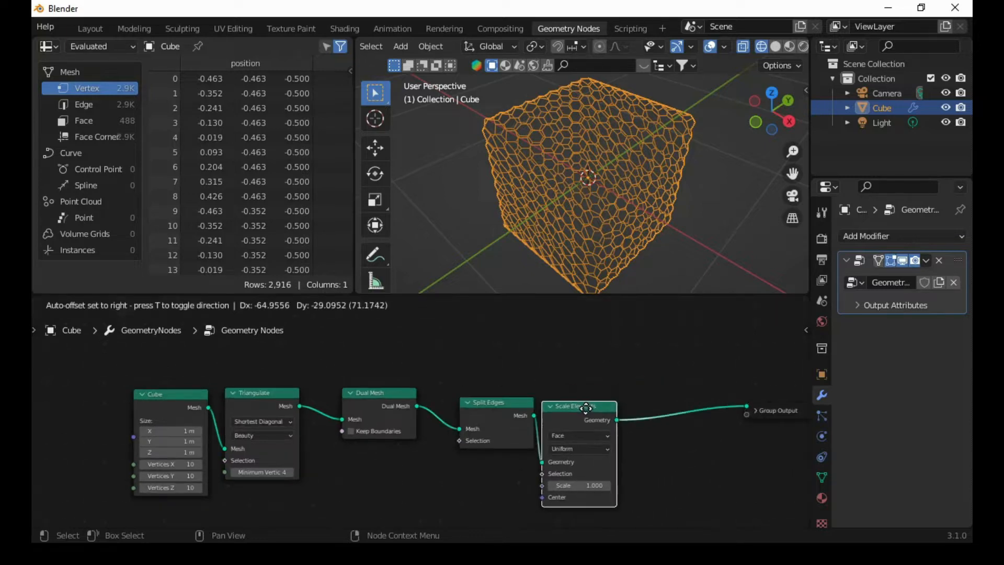
{"action": "left_click_drag", "start_coordinate": [488, 404], "coordinate": [455, 400]}
{"action": "left_click_drag", "start_coordinate": [583, 403], "coordinate": [562, 394]}
{"action": "key", "text": "shift+a"}
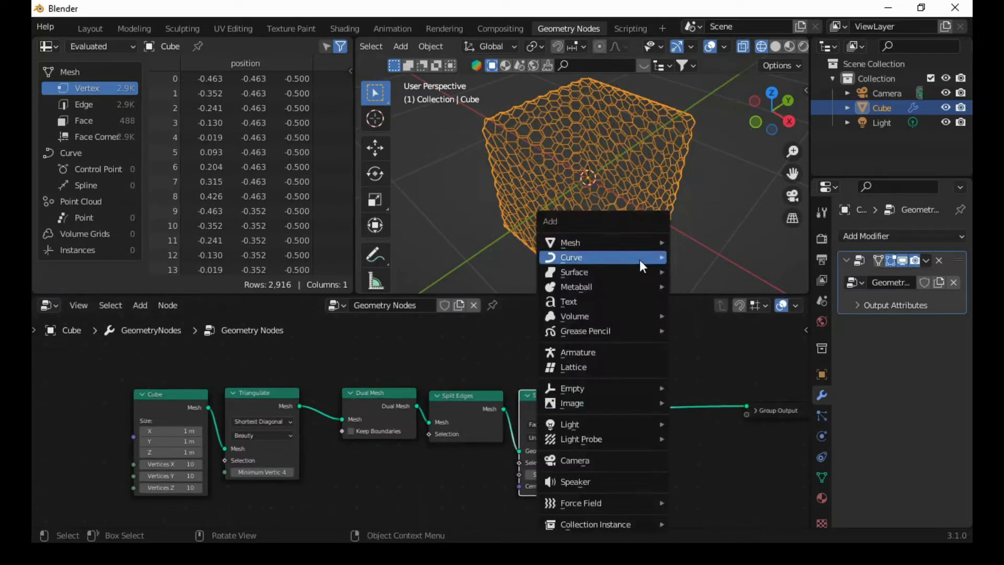
{"action": "left_click", "coordinate": [578, 384]}
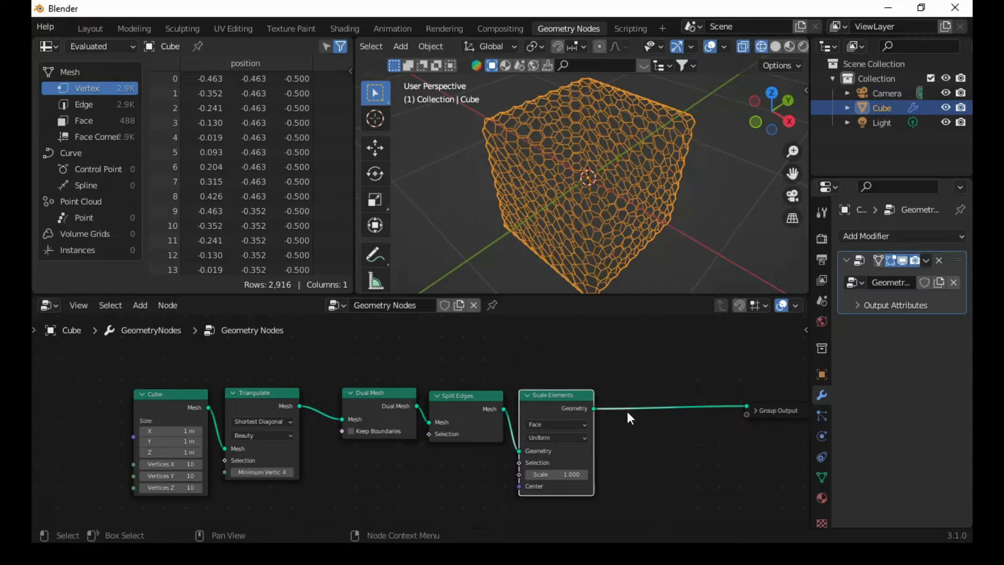
- Insert an Extrude Mesh node between Scale Elements and Group Output, and switch the viewport to solid shading
{"action": "key", "text": "shift+a"}
{"action": "mouse_move", "coordinate": [616, 377]}
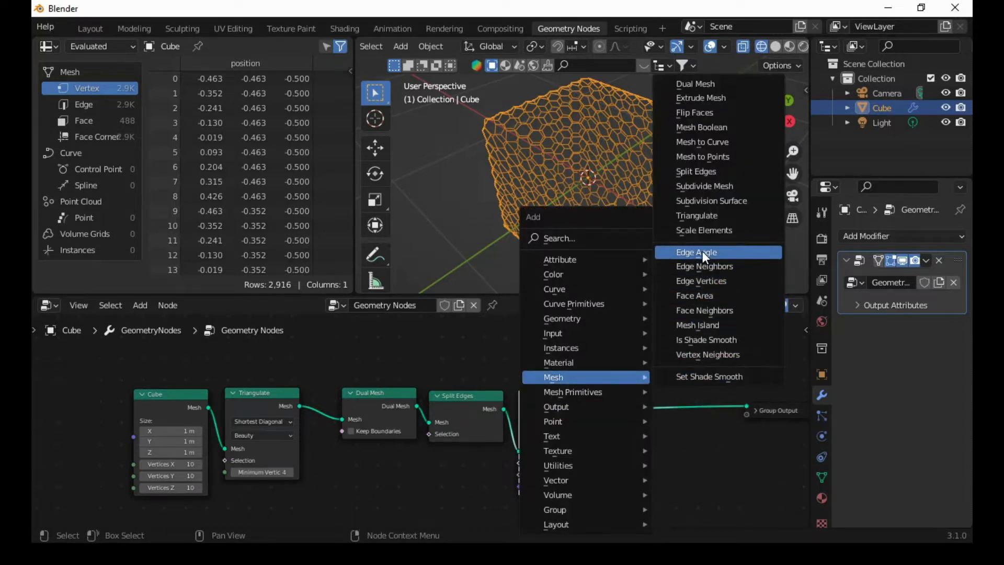
{"action": "left_click", "coordinate": [717, 99]}
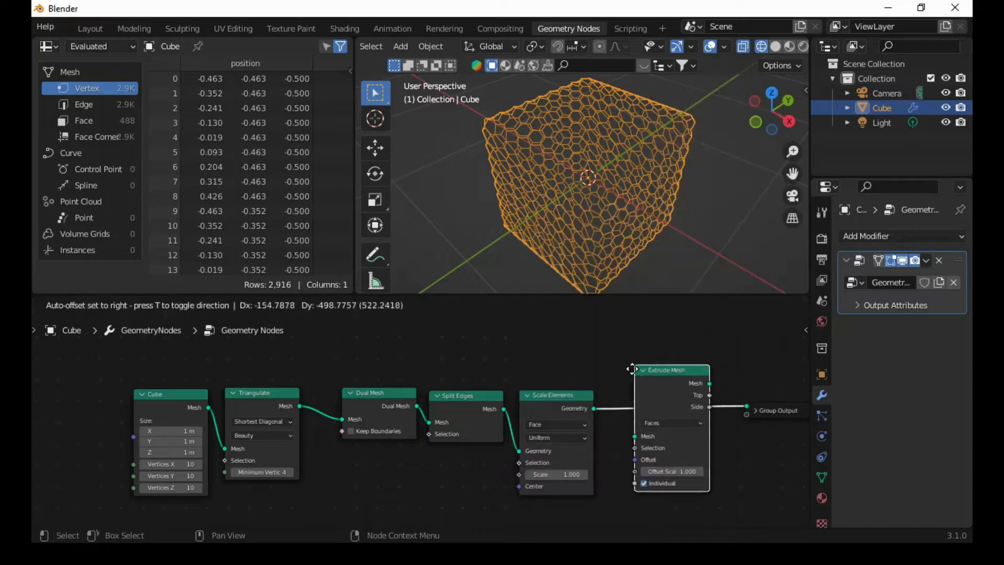
{"action": "left_click", "coordinate": [629, 374]}
{"action": "scroll", "coordinate": [706, 199], "scroll_direction": "down", "scroll_amount": 3}
{"action": "left_click", "coordinate": [775, 46]}
{"action": "scroll", "coordinate": [679, 205], "scroll_direction": "up", "scroll_amount": 5}
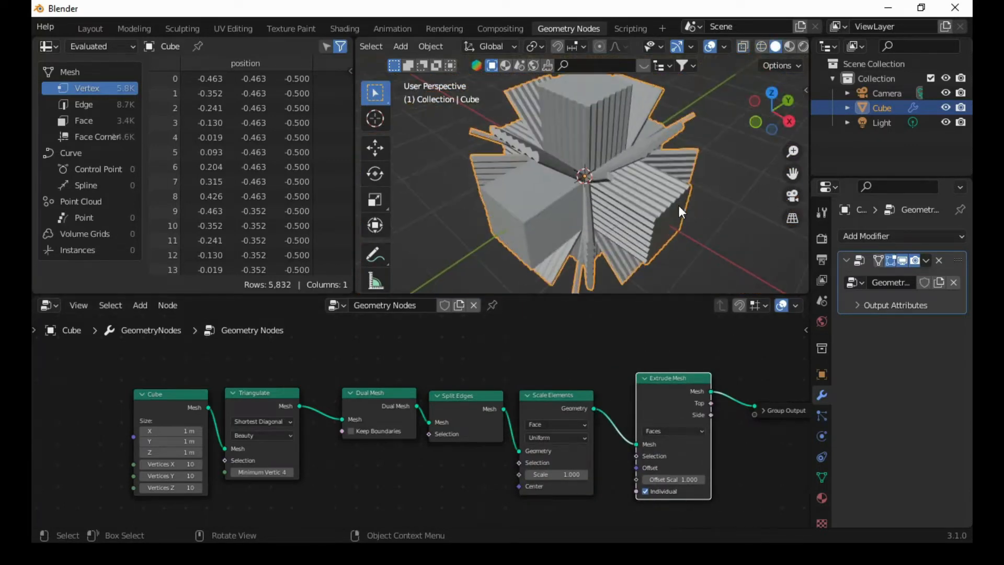
- Try an Extrude Mesh offset scale of 0.1 with Scale Elements scales of 0.7 and 0.6
{"action": "double_click", "coordinate": [674, 479]}
{"action": "type", "text": "0.1"}
{"action": "key", "text": "Return"}
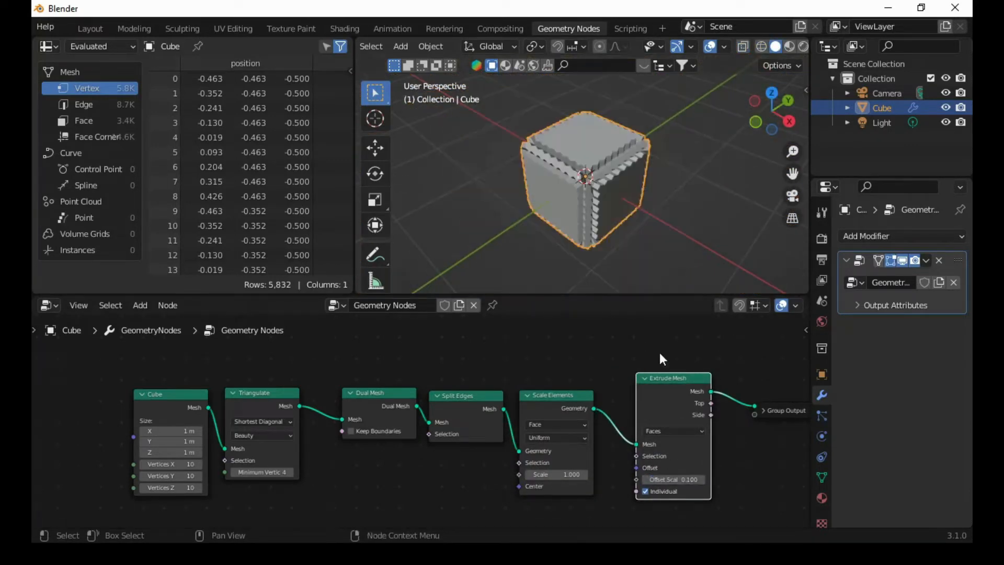
{"action": "middle_click_drag", "start_coordinate": [624, 208], "coordinate": [623, 200]}
{"action": "mouse_move", "coordinate": [557, 474]}
{"action": "left_mouse_down"}
{"action": "mouse_move", "coordinate": [530, 474]}
{"action": "mouse_move", "coordinate": [541, 474]}
{"action": "left_mouse_up"}
{"action": "mouse_move", "coordinate": [622, 251]}
{"action": "middle_mouse_down"}
{"action": "mouse_move", "coordinate": [653, 221]}
{"action": "mouse_move", "coordinate": [699, 245]}
{"action": "mouse_move", "coordinate": [652, 226]}
{"action": "mouse_move", "coordinate": [582, 243]}
{"action": "mouse_move", "coordinate": [521, 234]}
{"action": "mouse_move", "coordinate": [622, 233]}
{"action": "middle_mouse_up"}
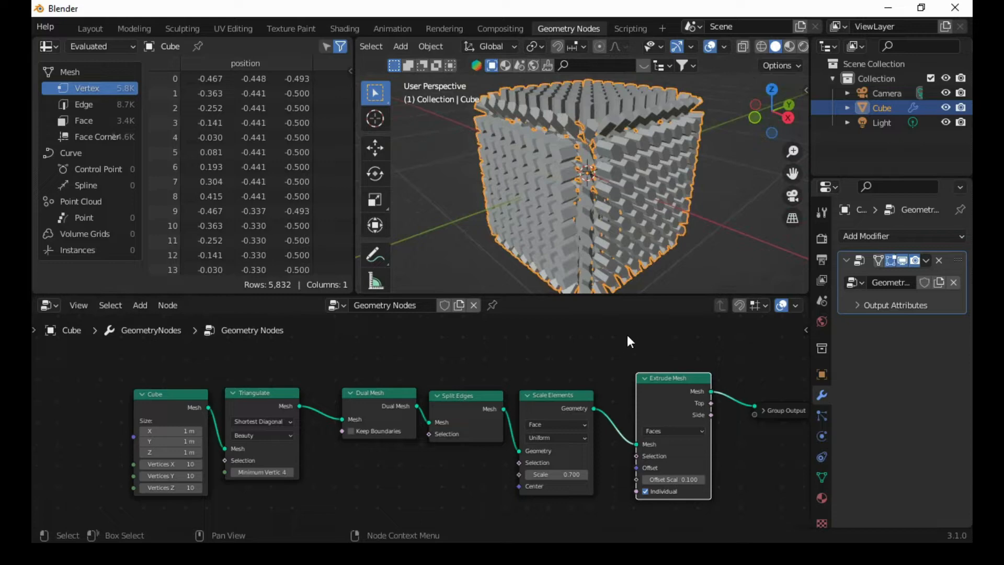
{"action": "left_click_drag", "start_coordinate": [557, 474], "coordinate": [552, 475]}
- Set the Extrude Mesh offset scale to 0.08 and the Scale Elements scale to 0.9
{"action": "left_click_drag", "start_coordinate": [680, 479], "coordinate": [671, 480]}
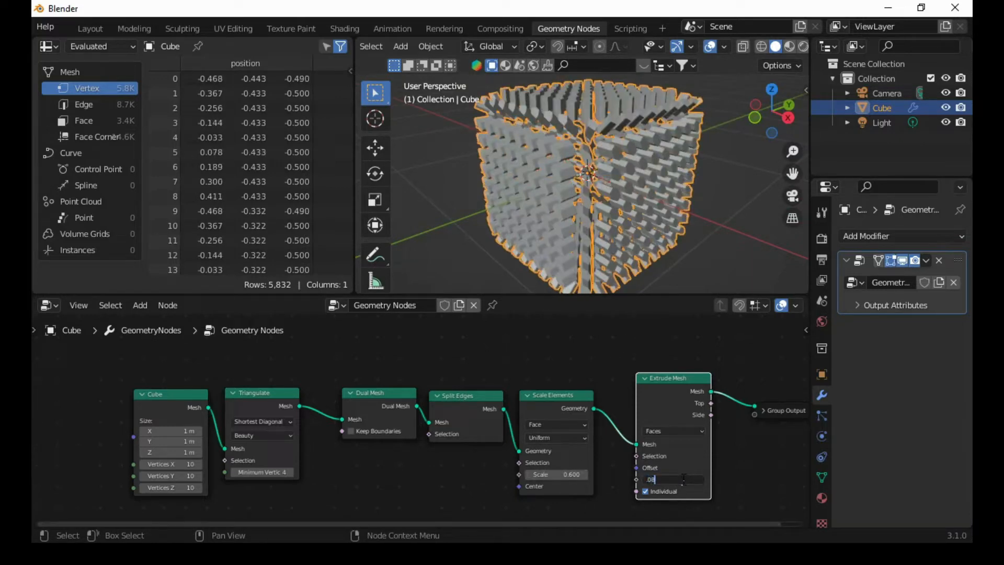
{"action": "scroll", "coordinate": [619, 254], "scroll_direction": "up", "scroll_amount": 2}
{"action": "middle_click_drag", "start_coordinate": [616, 251], "coordinate": [613, 290]}
{"action": "left_click", "coordinate": [584, 475]}
{"action": "left_click", "coordinate": [584, 475]}
{"action": "left_click", "coordinate": [585, 475]}
{"action": "middle_click_drag", "start_coordinate": [663, 264], "coordinate": [292, 366]}
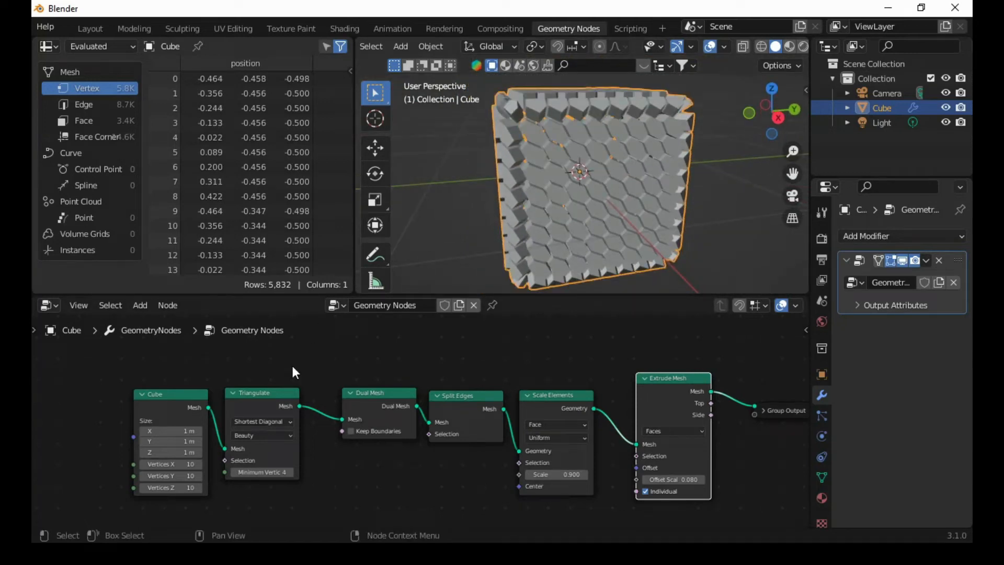
- Add a Random Value node of type Boolean and connect its Value output to the Triangulate node's Selection
{"action": "middle_click_drag", "start_coordinate": [294, 361], "coordinate": [393, 432]}
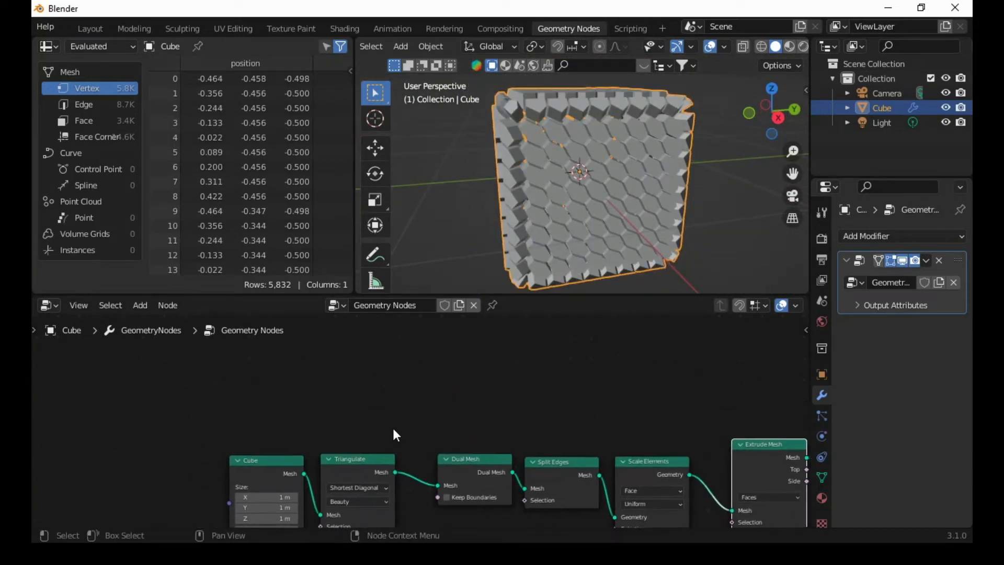
{"action": "key", "text": "shift+a"}
{"action": "left_click", "coordinate": [295, 240]}
{"action": "type", "text": "random"}
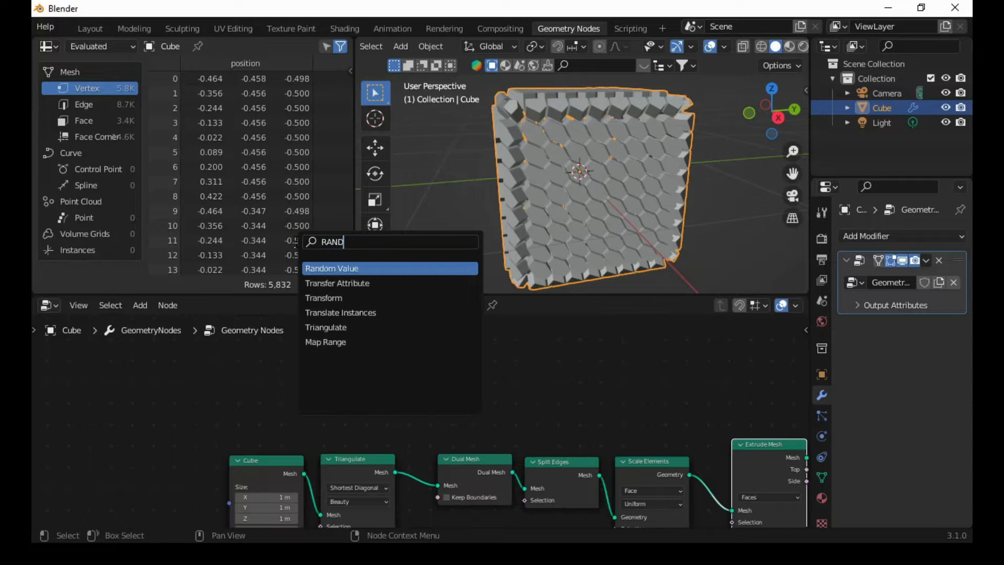
{"action": "key", "text": "Return"}
{"action": "left_click", "coordinate": [308, 361]}
{"action": "left_click", "coordinate": [308, 364]}
{"action": "left_click", "coordinate": [283, 405]}
{"action": "left_click_drag", "start_coordinate": [294, 337], "coordinate": [320, 441]}
{"action": "middle_click_drag", "start_coordinate": [541, 239], "coordinate": [696, 214]}
{"action": "scroll", "coordinate": [556, 237], "scroll_direction": "up", "scroll_amount": 2}
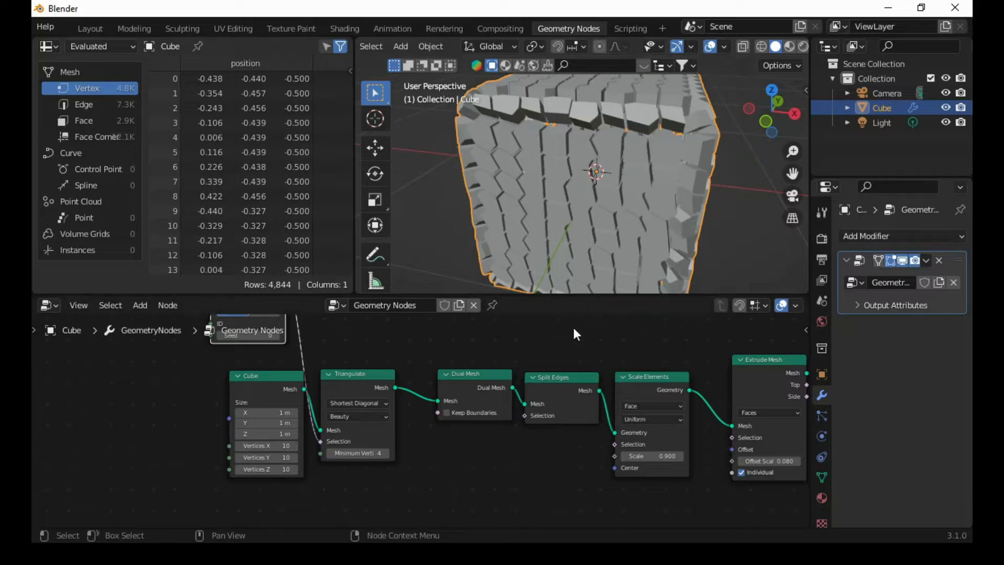
- Make room around Extrude Mesh, add a second Random Value node and connect its Value to Extrude Mesh's Offset Scale
{"action": "middle_click_drag", "start_coordinate": [576, 324], "coordinate": [352, 410]}
{"action": "left_click_drag", "start_coordinate": [633, 454], "coordinate": [732, 411]}
{"action": "left_click_drag", "start_coordinate": [553, 418], "coordinate": [559, 363]}
{"action": "key", "text": "shift+a"}
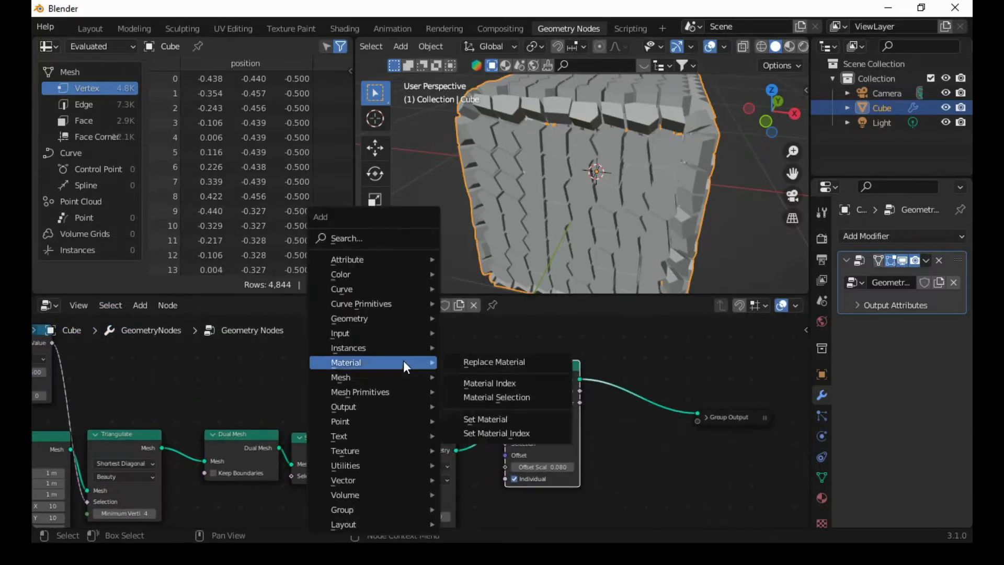
{"action": "type", "text": "RANDOM"}
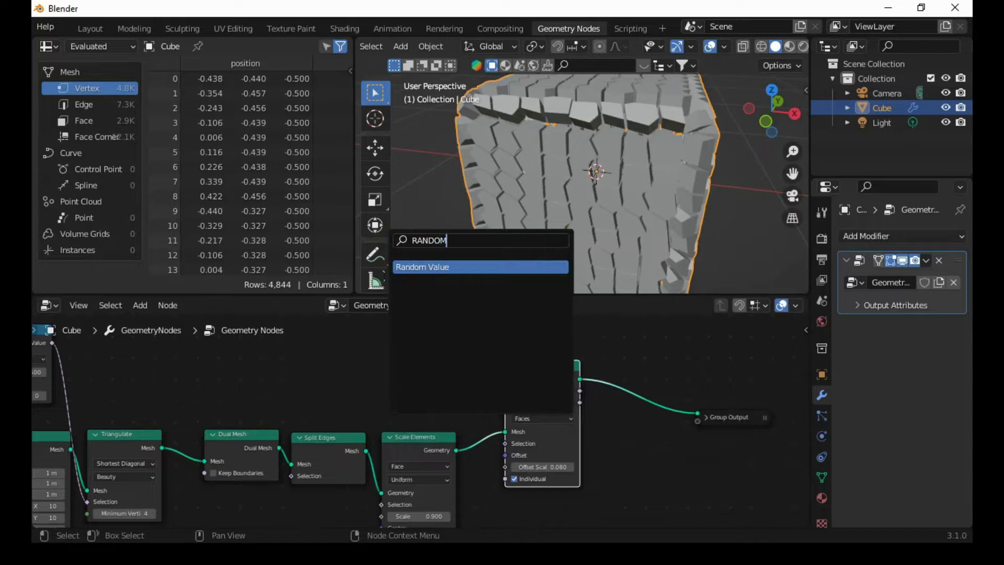
{"action": "key", "text": "Return"}
{"action": "left_click", "coordinate": [387, 341]}
{"action": "middle_click_drag", "start_coordinate": [320, 378], "coordinate": [292, 386]}
{"action": "left_click_drag", "start_coordinate": [421, 337], "coordinate": [477, 474]}
{"action": "scroll", "coordinate": [580, 209], "scroll_direction": "down", "scroll_amount": 6}
{"action": "middle_click_drag", "start_coordinate": [580, 185], "coordinate": [601, 187]}
{"action": "scroll", "coordinate": [601, 187], "scroll_direction": "up", "scroll_amount": 3}
- Set the Min of the Random Value node driving the extrusion to 0.03 and its Max to 0.1
{"action": "left_click", "coordinate": [404, 368]}
{"action": "type", "text": "0.03"}
{"action": "key", "text": "Return"}
{"action": "left_click", "coordinate": [405, 379]}
{"action": "key", "text": "BackSpace"}
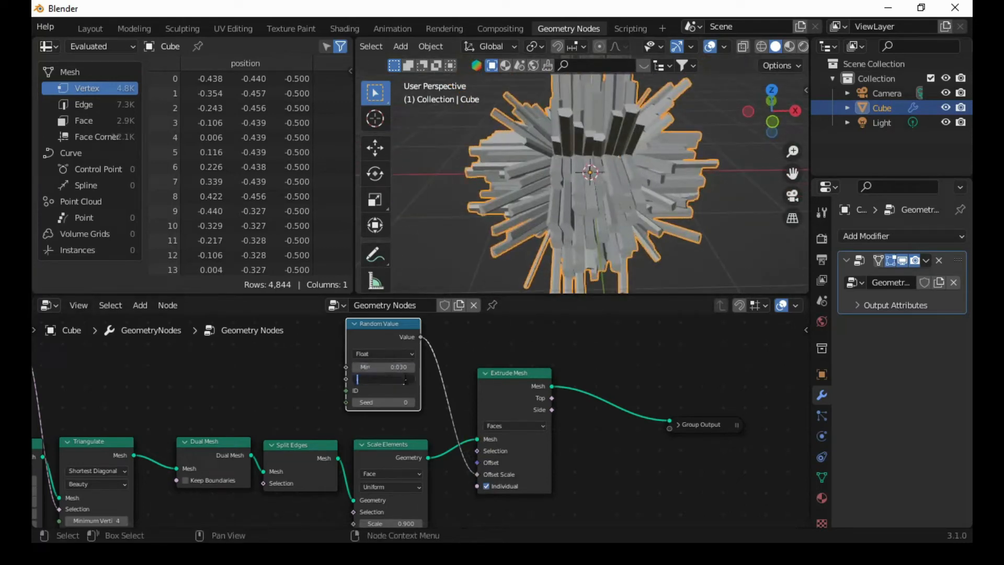
{"action": "type", "text": "0.1"}
{"action": "key", "text": "Return"}
{"action": "scroll", "coordinate": [598, 223], "scroll_direction": "up", "scroll_amount": 3}
{"action": "middle_click_drag", "start_coordinate": [598, 223], "coordinate": [566, 162]}
{"action": "scroll", "coordinate": [599, 191], "scroll_direction": "up", "scroll_amount": 5}
{"action": "scroll", "coordinate": [661, 181], "scroll_direction": "down", "scroll_amount": 4}
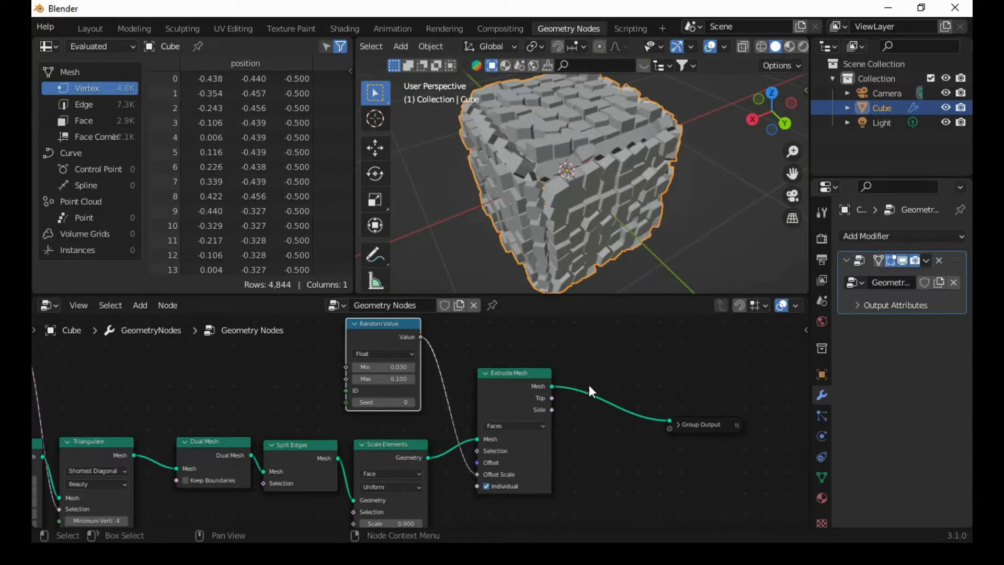
- Insert a Subdivision Surface node between Extrude Mesh and Group Output, and space out the last nodes
{"action": "key", "text": "shift+a"}
{"action": "mouse_move", "coordinate": [608, 375]}
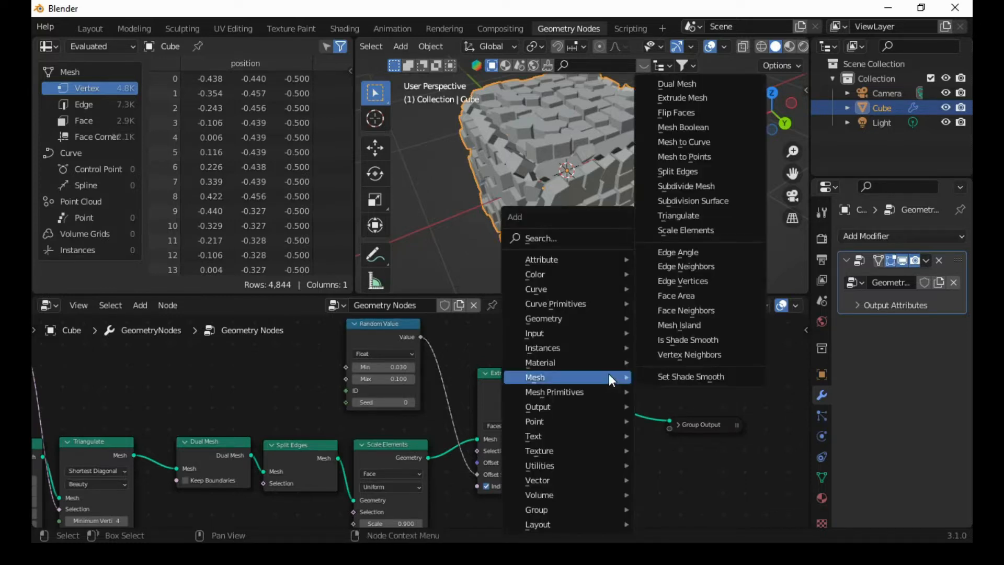
{"action": "left_click", "coordinate": [704, 206]}
{"action": "left_click", "coordinate": [609, 397]}
{"action": "left_click_drag", "start_coordinate": [760, 419], "coordinate": [779, 370]}
{"action": "left_click_drag", "start_coordinate": [655, 388], "coordinate": [669, 366]}
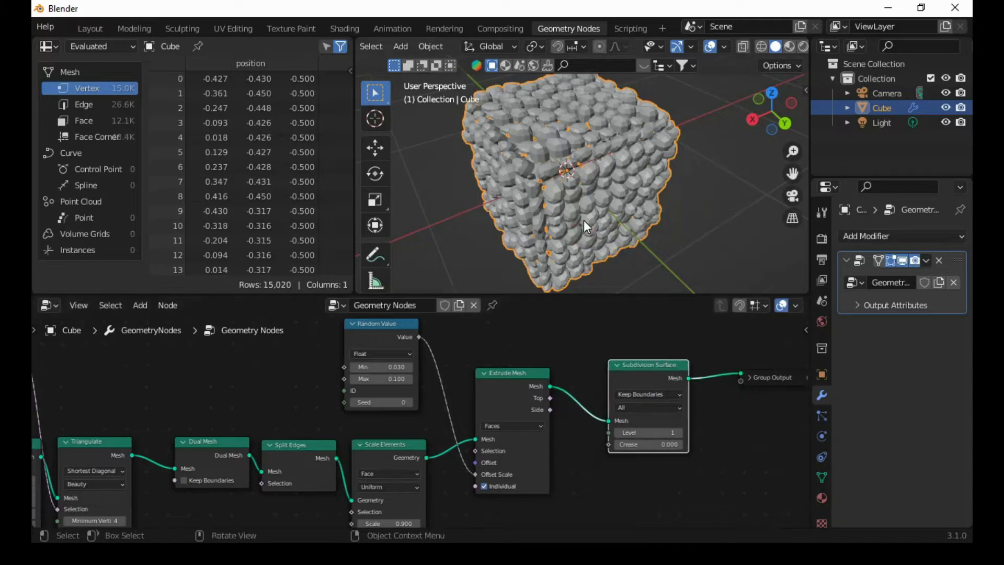
- Set the Subdivision Surface node's Level to 3 and its Crease to 0.038
{"action": "scroll", "coordinate": [584, 230], "scroll_direction": "up", "scroll_amount": 5}
{"action": "scroll", "coordinate": [588, 230], "scroll_direction": "down", "scroll_amount": 5}
{"action": "left_click", "coordinate": [681, 432]}
{"action": "left_click", "coordinate": [681, 432]}
{"action": "scroll", "coordinate": [623, 215], "scroll_direction": "up", "scroll_amount": 4}
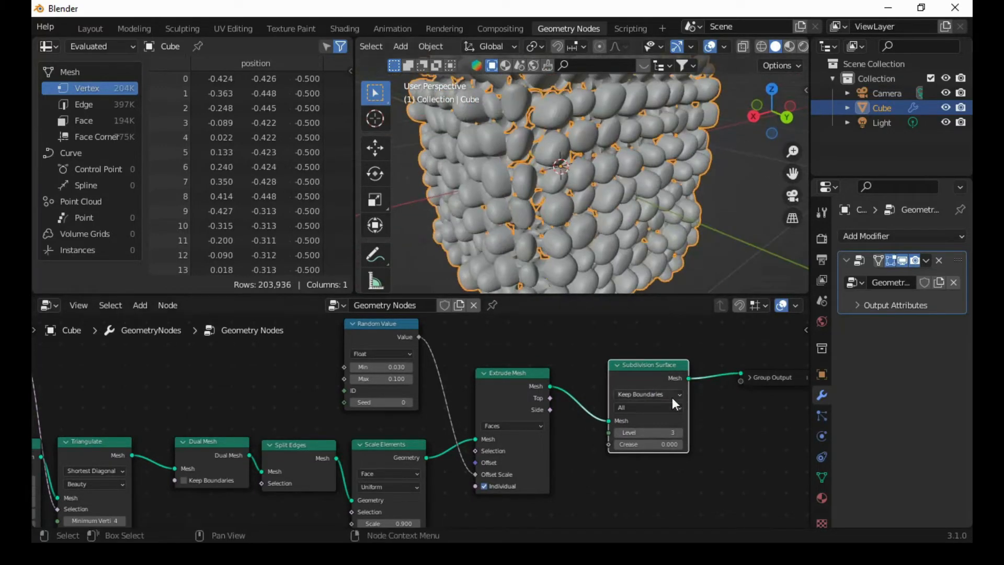
{"action": "mouse_move", "coordinate": [620, 444]}
{"action": "left_mouse_down"}
{"action": "mouse_move", "coordinate": [654, 442]}
{"action": "mouse_move", "coordinate": [617, 444]}
{"action": "left_mouse_up"}
{"action": "middle_click_drag", "start_coordinate": [591, 261], "coordinate": [601, 235]}
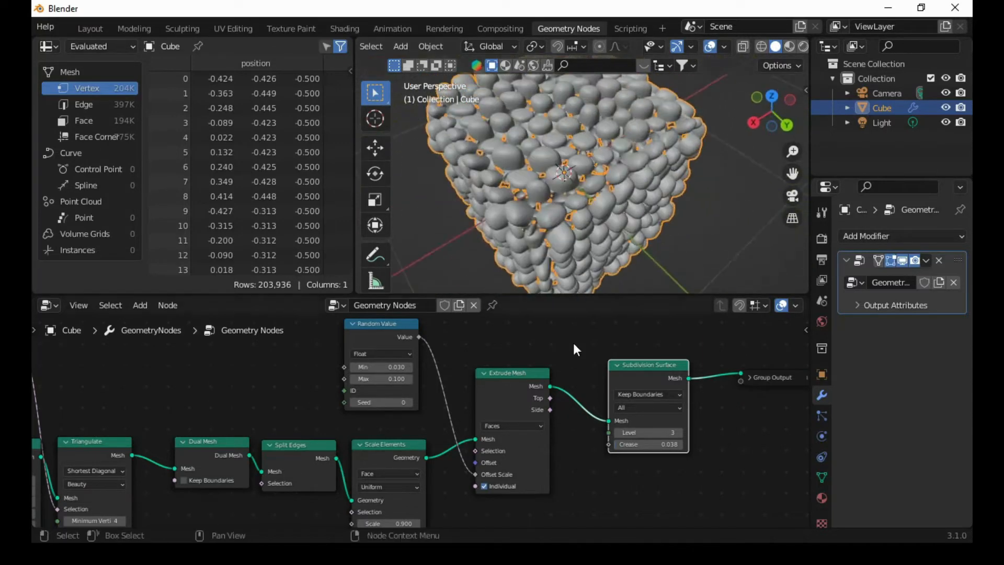
- Set the Scale Elements node's Scale to 1 and inspect the cube from several angles
{"action": "middle_click_drag", "start_coordinate": [453, 461], "coordinate": [490, 402]}
{"action": "left_click", "coordinate": [456, 463]}
{"action": "middle_click_drag", "start_coordinate": [609, 193], "coordinate": [529, 142]}
{"action": "middle_click_drag", "start_coordinate": [715, 452], "coordinate": [658, 490]}
{"action": "middle_click_drag", "start_coordinate": [578, 186], "coordinate": [667, 223]}
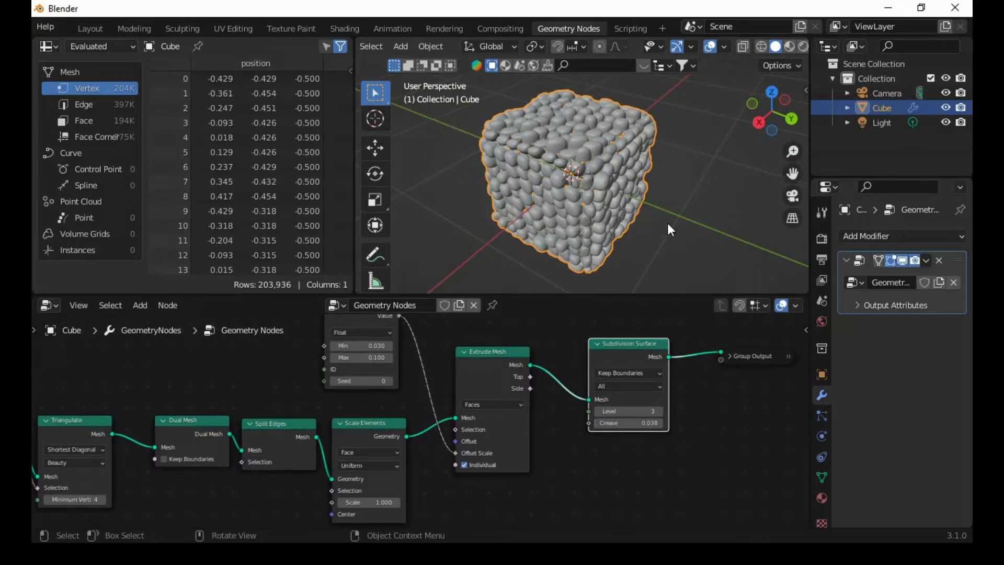
- Duplicate the Boolean Random Value node beside Dual Mesh and move the Split Edges node up
{"action": "middle_click_drag", "start_coordinate": [246, 404], "coordinate": [346, 454]}
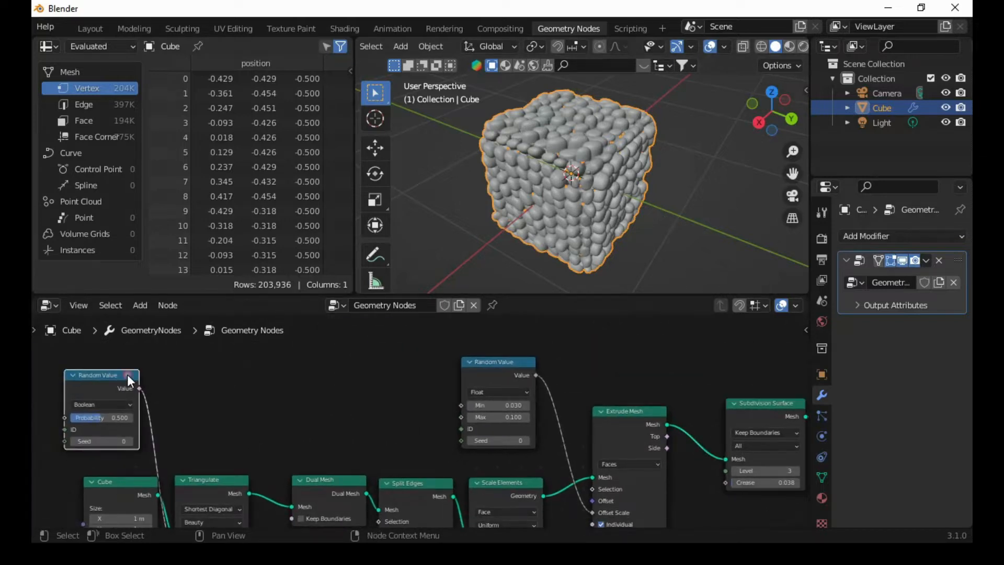
{"action": "key", "text": "shift+d"}
{"action": "left_click", "coordinate": [346, 394]}
{"action": "left_click_drag", "start_coordinate": [411, 482], "coordinate": [413, 448]}
- Try to drive the Split Edges node's Selection with the duplicated Boolean Random Value
{"action": "left_click_drag", "start_coordinate": [357, 404], "coordinate": [378, 491]}
{"action": "middle_click_drag", "start_coordinate": [613, 219], "coordinate": [445, 226]}
{"action": "left_click_drag", "start_coordinate": [380, 489], "coordinate": [391, 411]}
- Expand Group Output and move it away, and insert a Set Position node between Subdivision Surface and Group Output
{"action": "middle_click_drag", "start_coordinate": [620, 366], "coordinate": [408, 361]}
{"action": "left_click_drag", "start_coordinate": [675, 414], "coordinate": [694, 384]}
{"action": "left_click", "coordinate": [694, 384]}
{"action": "left_click_drag", "start_coordinate": [544, 410], "coordinate": [526, 412]}
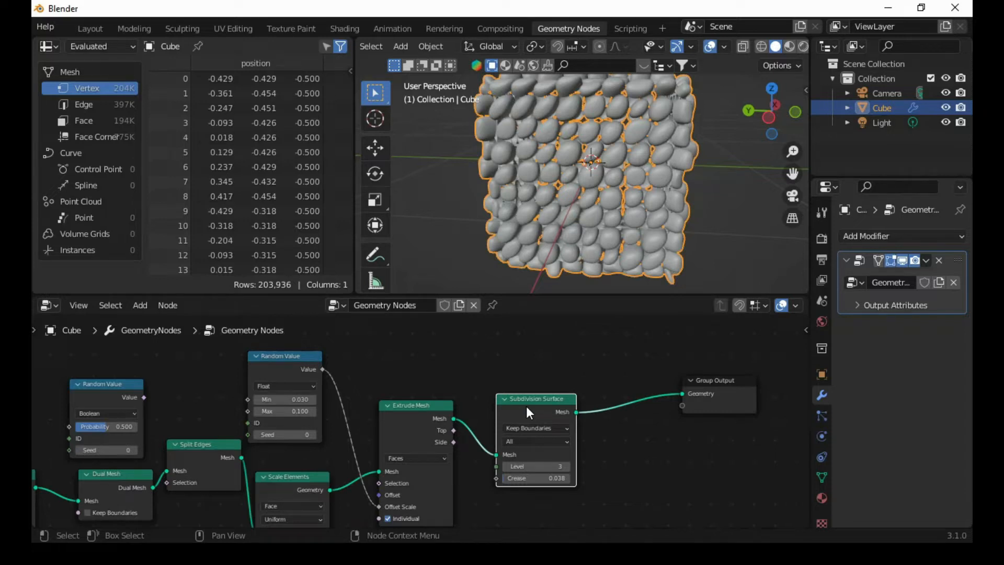
{"action": "left_click_drag", "start_coordinate": [705, 380], "coordinate": [728, 349]}
{"action": "key", "text": "shift+a"}
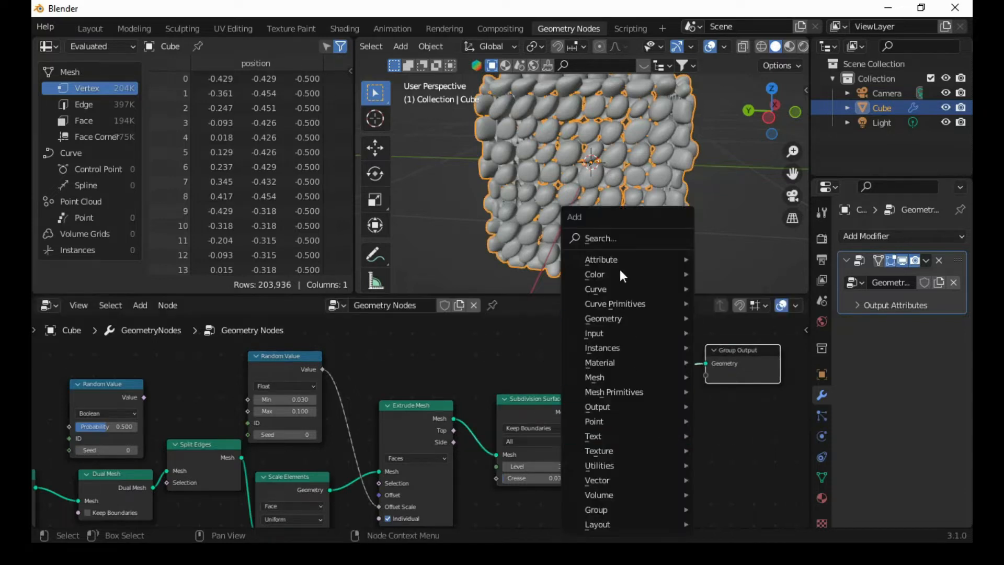
{"action": "type", "text": "set"}
{"action": "left_click", "coordinate": [649, 280]}
{"action": "left_click", "coordinate": [661, 386]}
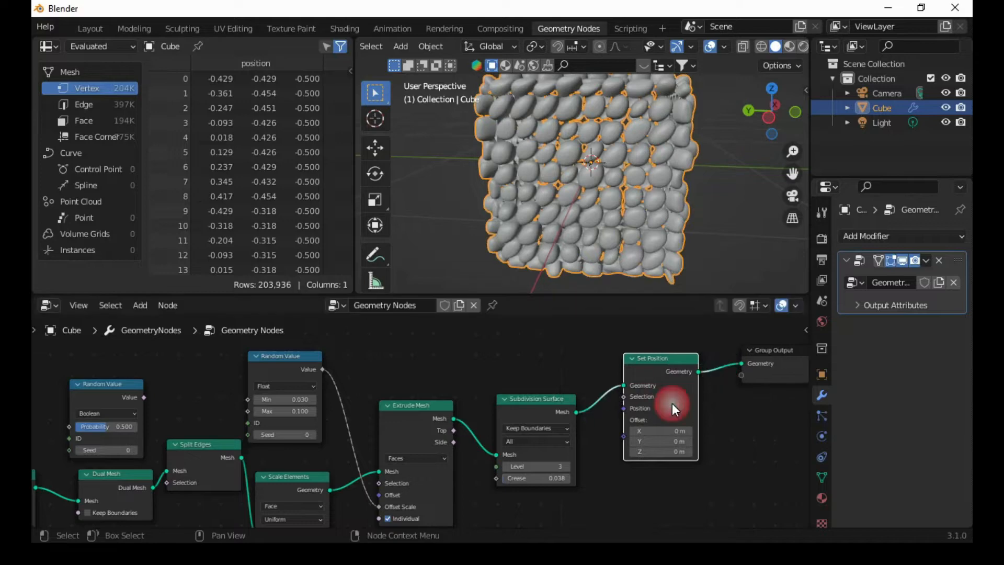
- Add a Noise Texture node below Extrude Mesh and move the Set Position node down to its level
{"action": "scroll", "coordinate": [728, 415], "scroll_direction": "down", "scroll_amount": 2}
{"action": "scroll", "coordinate": [620, 451], "scroll_direction": "down", "scroll_amount": 1}
{"action": "middle_click_drag", "start_coordinate": [591, 475], "coordinate": [598, 504]}
{"action": "scroll", "coordinate": [697, 350], "scroll_direction": "up", "scroll_amount": 6}
{"action": "middle_click_drag", "start_coordinate": [676, 333], "coordinate": [504, 450]}
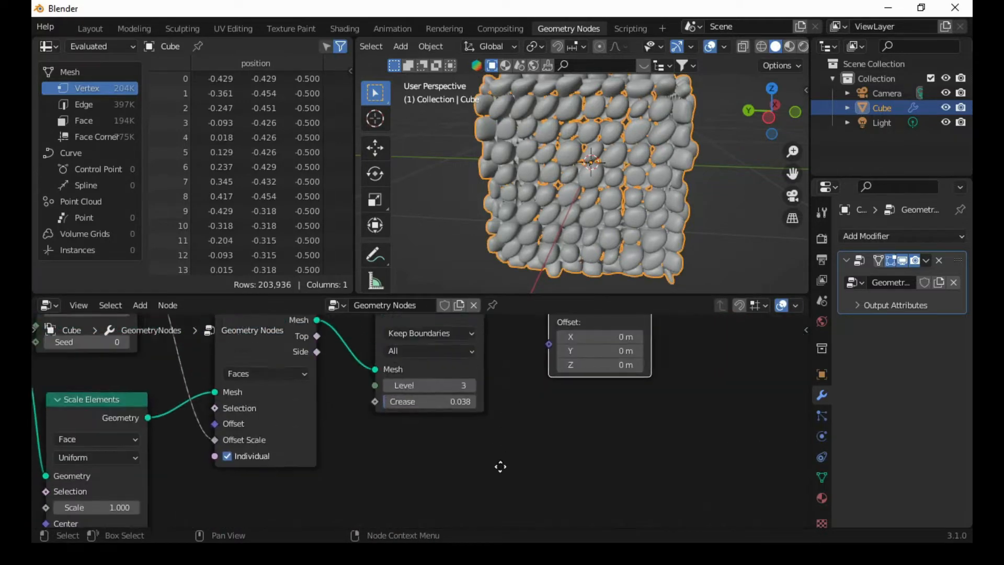
{"action": "scroll", "coordinate": [506, 463], "scroll_direction": "down", "scroll_amount": 3}
{"action": "key", "text": "shift+a"}
{"action": "mouse_move", "coordinate": [505, 461]}
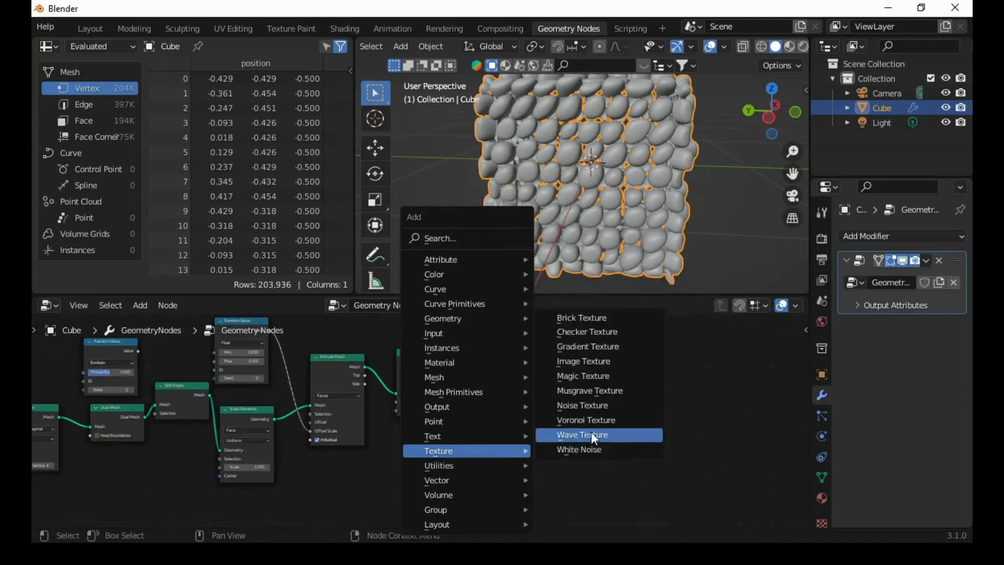
{"action": "left_click", "coordinate": [591, 431]}
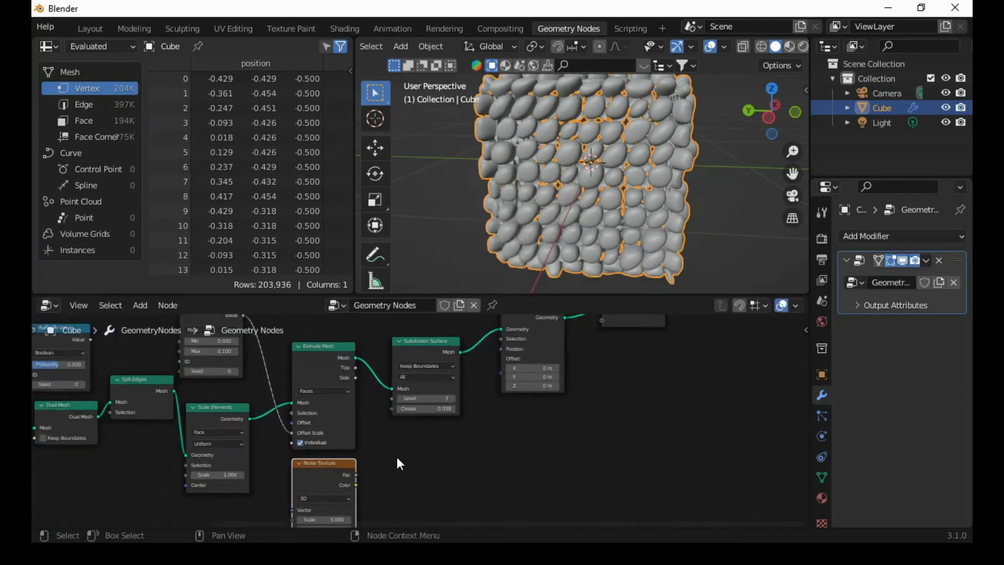
{"action": "scroll", "coordinate": [398, 457], "scroll_direction": "down", "scroll_amount": 2}
{"action": "left_click", "coordinate": [501, 340]}
{"action": "left_click_drag", "start_coordinate": [501, 341], "coordinate": [478, 456]}
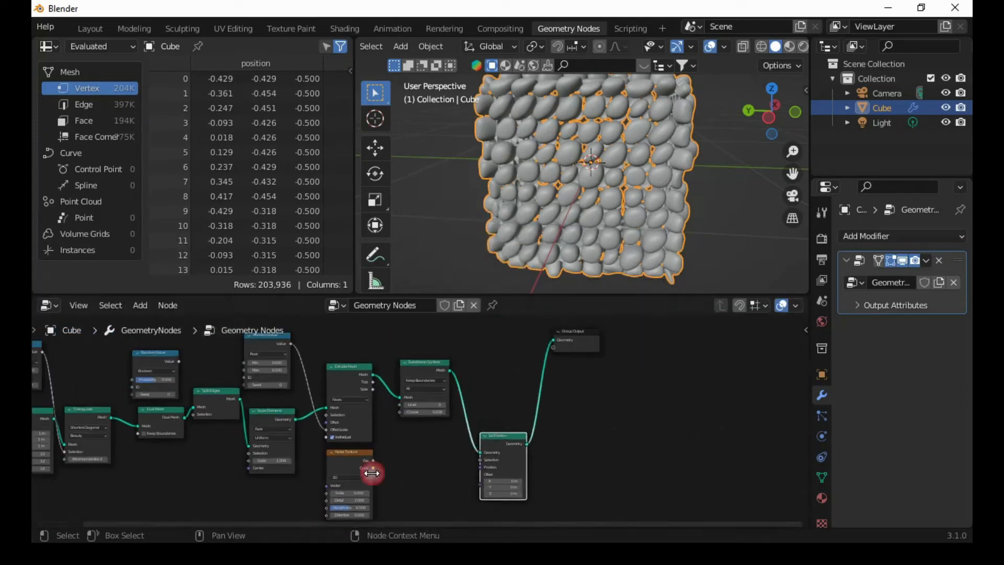
- Connect the Noise Texture's Color to Set Position's Offset through a new Vector Math node
{"action": "scroll", "coordinate": [502, 494], "scroll_direction": "up", "scroll_amount": 2}
{"action": "key", "text": "shift+a"}
{"action": "left_click", "coordinate": [414, 194]}
{"action": "type", "text": "vec"}
{"action": "left_click", "coordinate": [439, 237]}
{"action": "left_click", "coordinate": [425, 412]}
{"action": "left_click", "coordinate": [425, 412]}
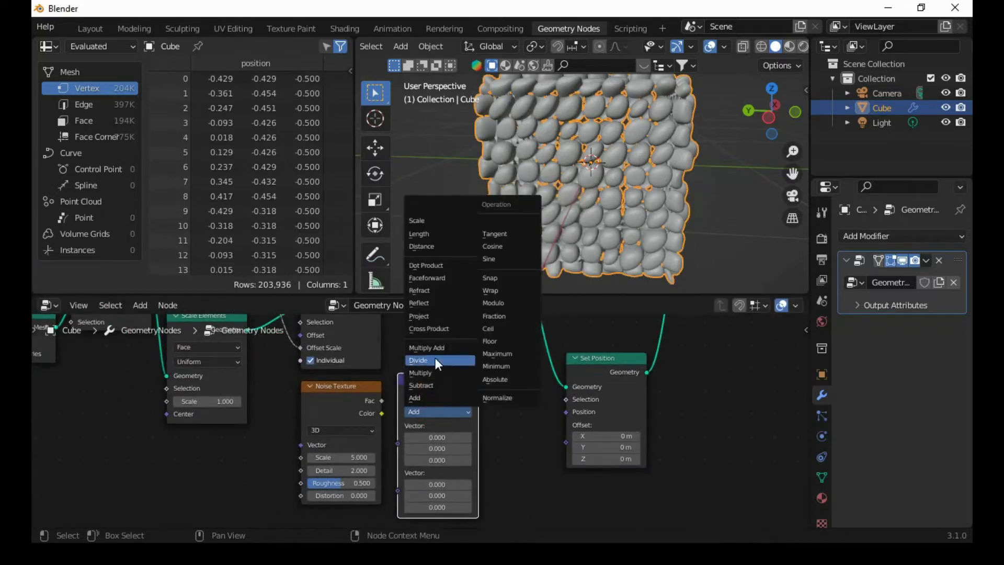
{"action": "left_click_drag", "start_coordinate": [418, 378], "coordinate": [422, 445]}
{"action": "left_click_drag", "start_coordinate": [383, 414], "coordinate": [563, 441]}
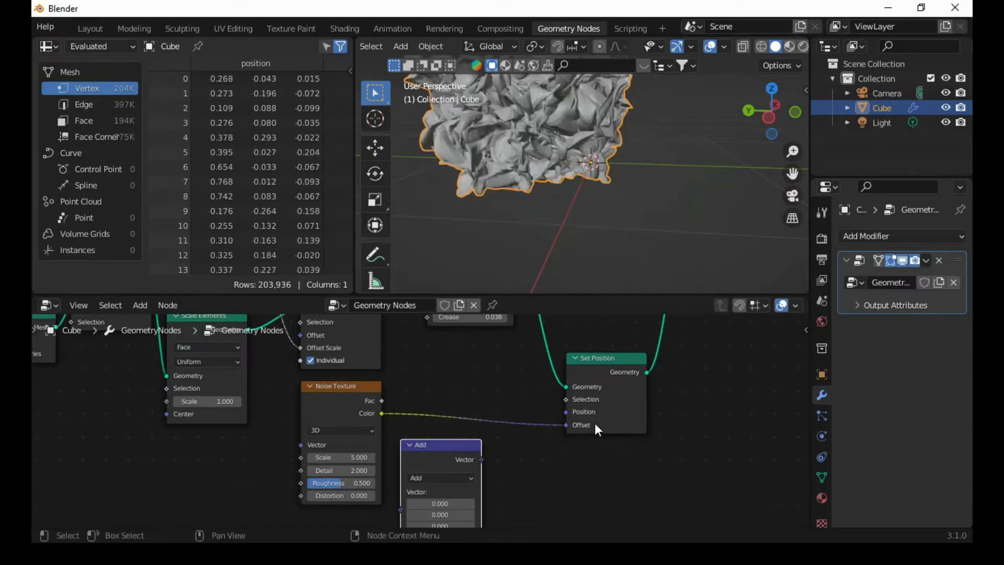
{"action": "left_click_drag", "start_coordinate": [445, 444], "coordinate": [467, 378]}
- Switch the Vector Math node to Subtract and set all three components of its second vector to 0.5
{"action": "left_click", "coordinate": [468, 408]}
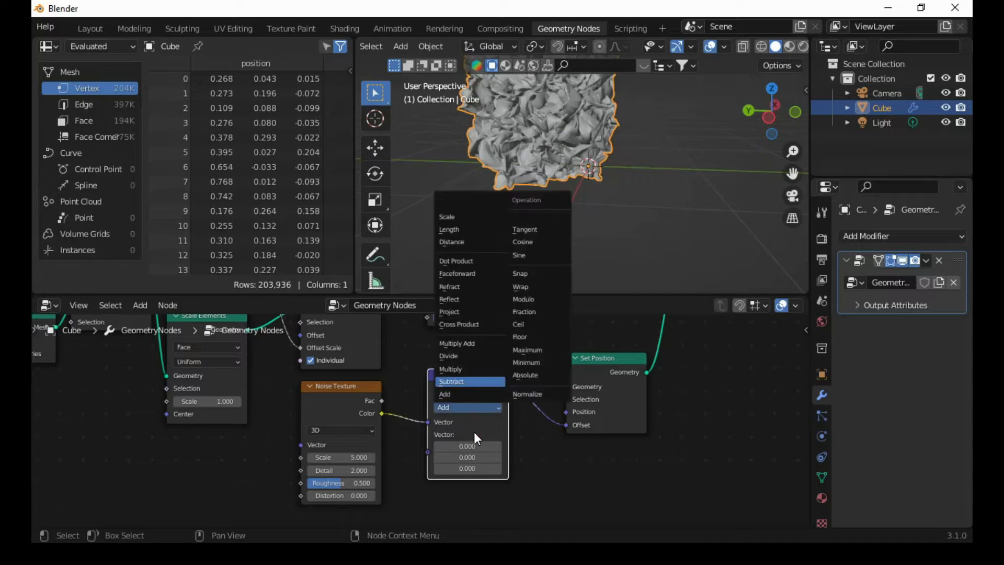
{"action": "left_click", "coordinate": [469, 420]}
{"action": "left_click", "coordinate": [476, 445]}
{"action": "type", "text": "0.5"}
{"action": "key", "text": "Return"}
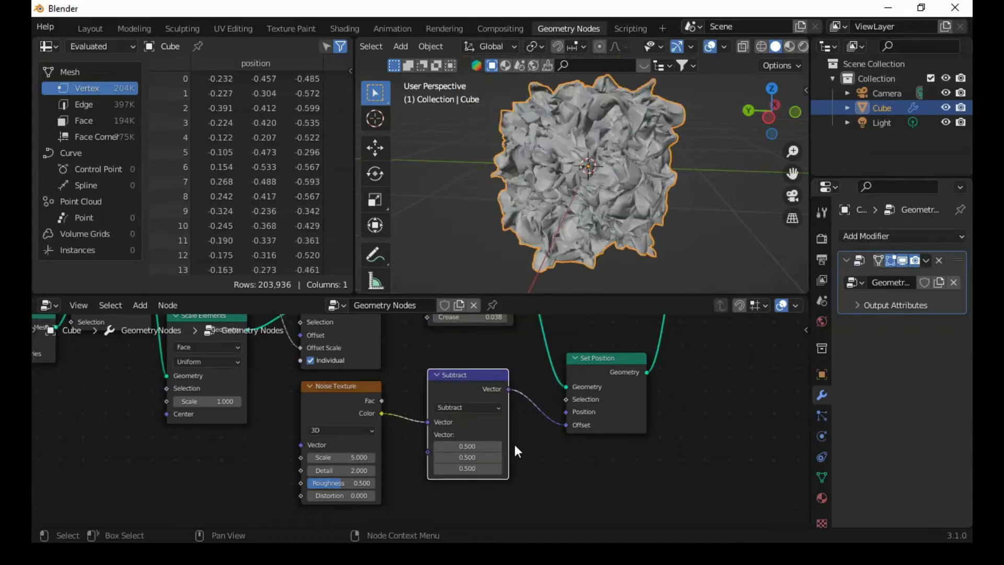
- Shift Noise Texture and Subtract away from Set Position and insert a duplicate of Subtract into the Offset link
{"action": "middle_click_drag", "start_coordinate": [526, 450], "coordinate": [541, 482]}
{"action": "left_click_drag", "start_coordinate": [359, 418], "coordinate": [280, 474]}
{"action": "left_click_drag", "start_coordinate": [514, 406], "coordinate": [408, 461]}
{"action": "middle_click_drag", "start_coordinate": [512, 473], "coordinate": [488, 412]}
{"action": "key", "text": "shift+d"}
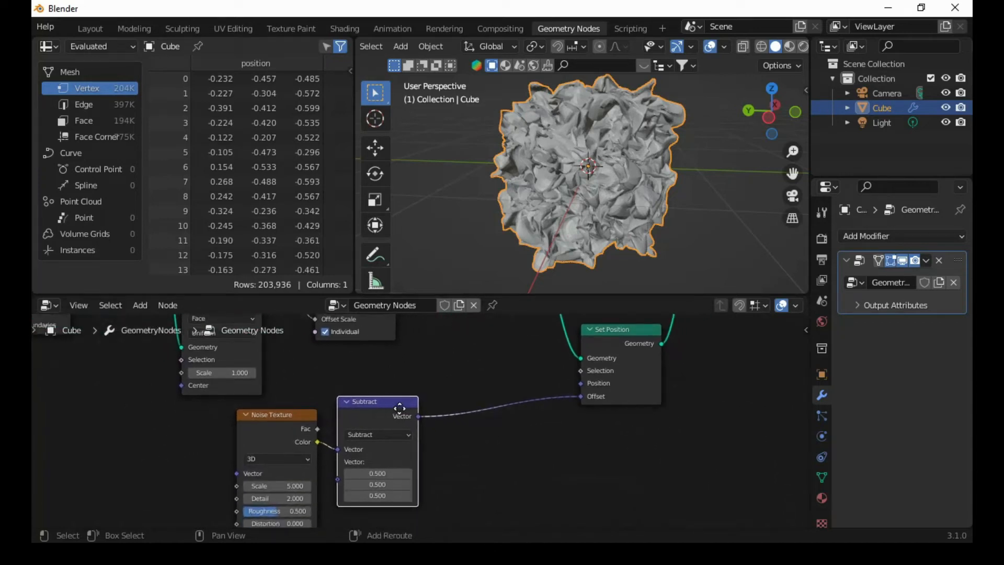
{"action": "left_click", "coordinate": [500, 426]}
- Change the duplicated Subtract node's operation to Scale with a value of 0.2 and inspect the displaced blocks
{"action": "left_click", "coordinate": [496, 424]}
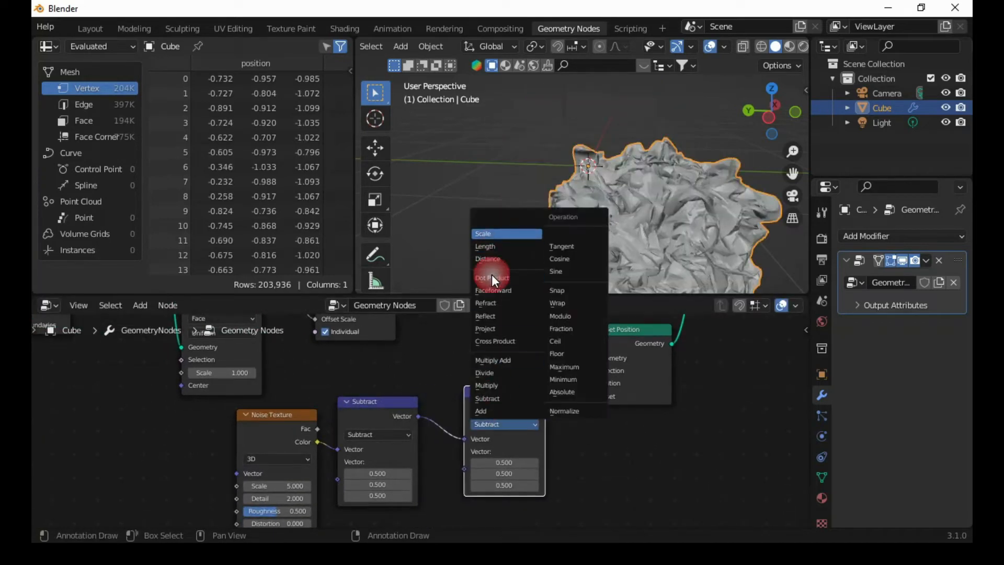
{"action": "left_click", "coordinate": [490, 274]}
{"action": "left_click", "coordinate": [523, 451]}
{"action": "type", "text": "0.2"}
{"action": "key", "text": "Return"}
{"action": "middle_click_drag", "start_coordinate": [565, 261], "coordinate": [633, 180]}
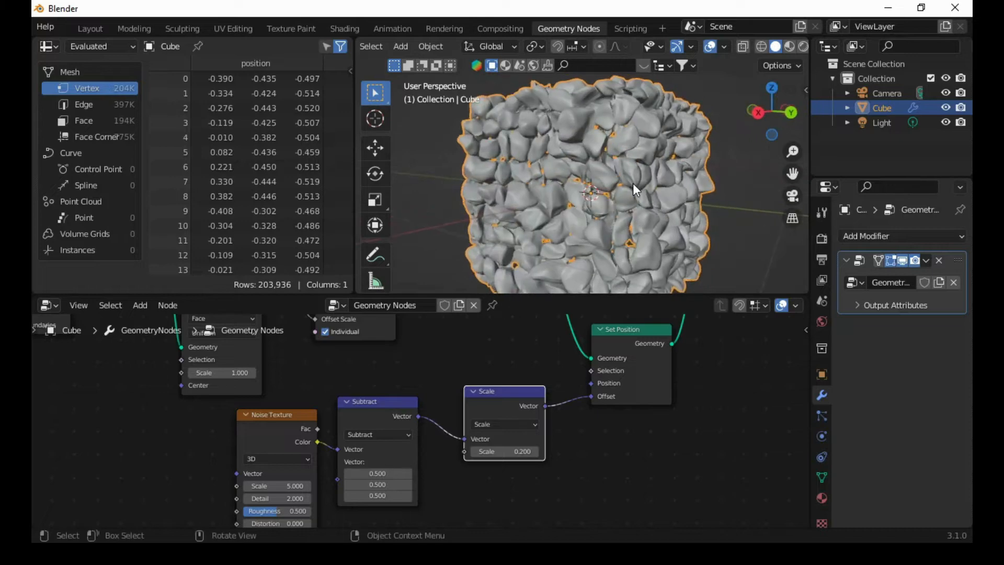
{"action": "scroll", "coordinate": [632, 183], "scroll_direction": "up", "scroll_amount": 2}
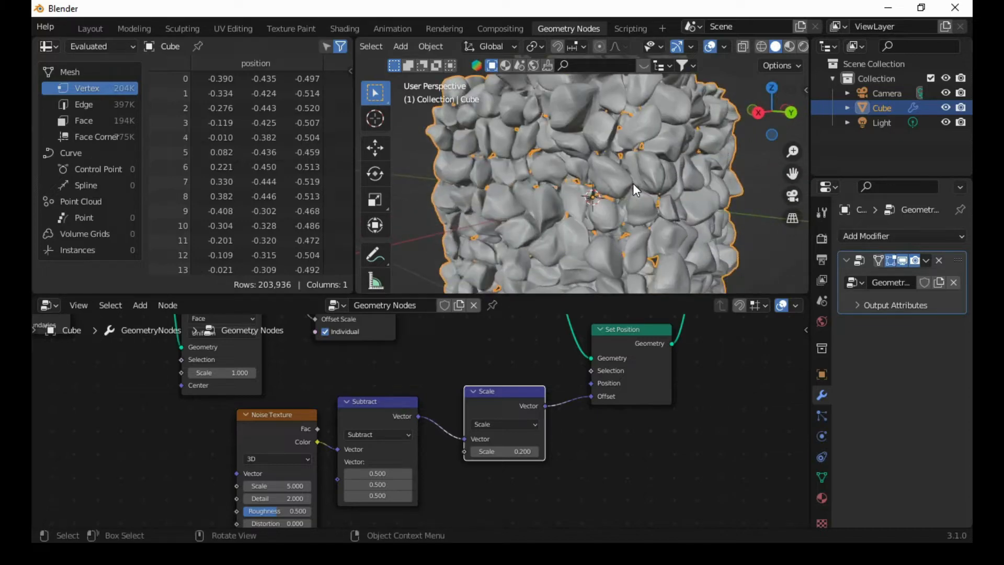
{"action": "scroll", "coordinate": [626, 180], "scroll_direction": "down", "scroll_amount": 3}
{"action": "middle_click_drag", "start_coordinate": [681, 213], "coordinate": [654, 210]}
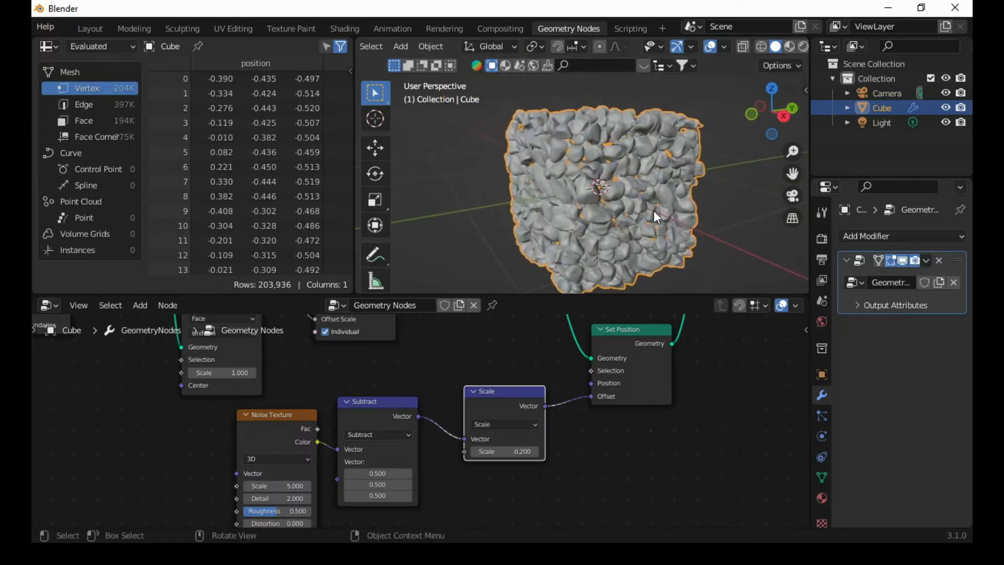
- Set the render engine to Cycles and the device to GPU Compute
{"action": "left_click", "coordinate": [822, 238]}
{"action": "left_click", "coordinate": [910, 236]}
{"action": "left_click", "coordinate": [902, 285]}
{"action": "left_click", "coordinate": [920, 271]}
{"action": "left_click", "coordinate": [916, 304]}
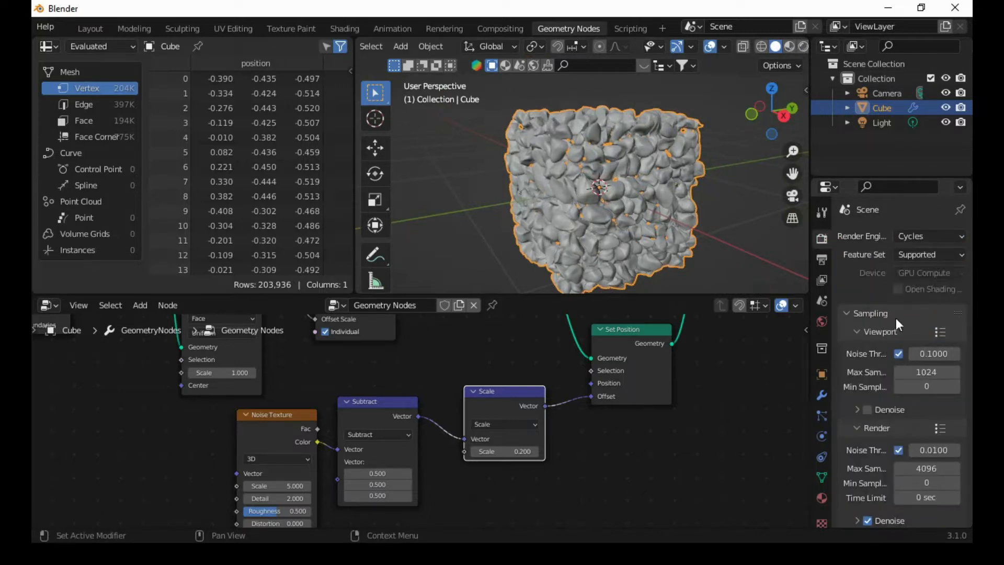
{"action": "scroll", "coordinate": [868, 316], "scroll_direction": "down", "scroll_amount": 2}
{"action": "scroll", "coordinate": [863, 314], "scroll_direction": "down", "scroll_amount": 1}
- Show the 3D viewport in Rendered shading and hide its overlays
{"action": "middle_click_drag", "start_coordinate": [648, 229], "coordinate": [648, 215]}
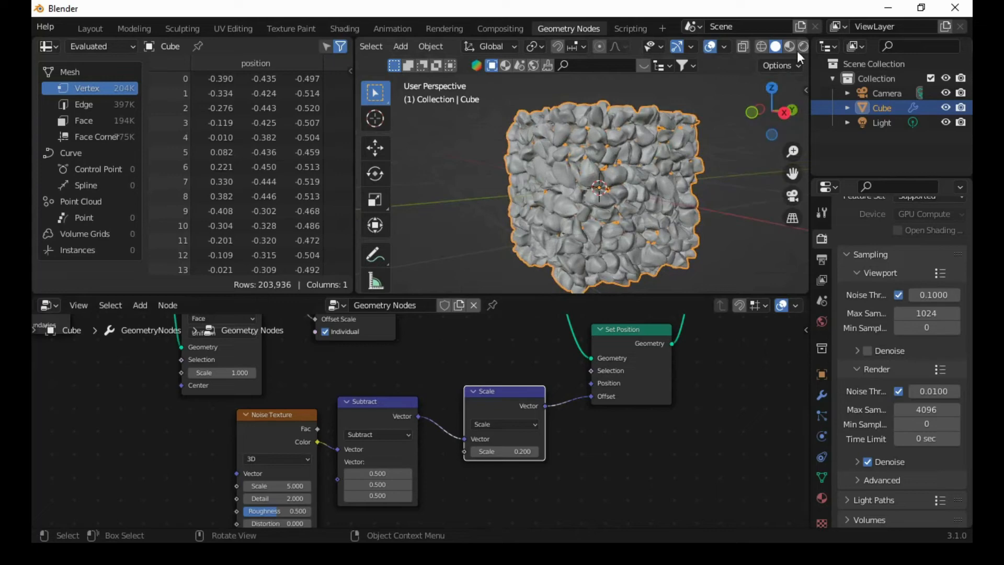
{"action": "left_click", "coordinate": [803, 48]}
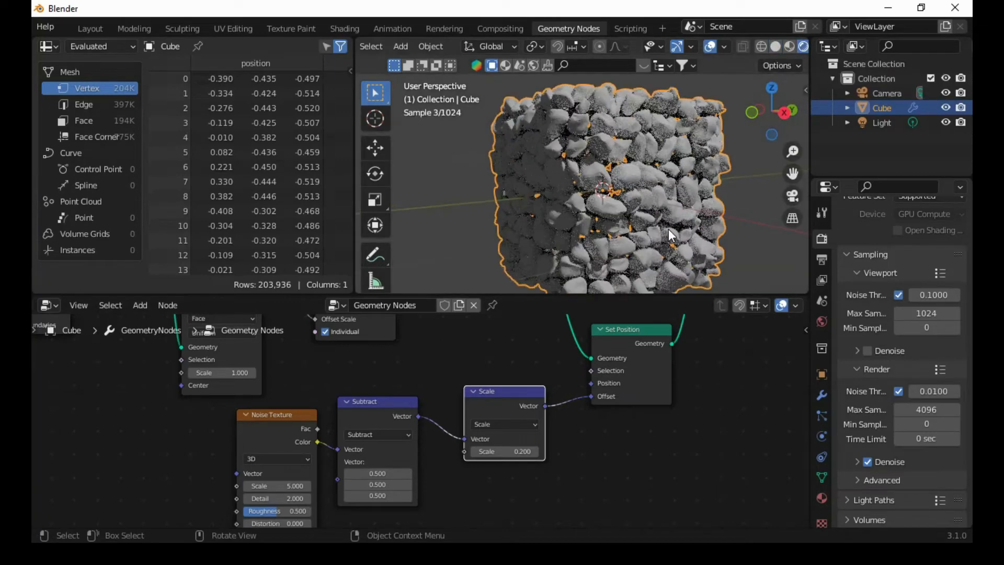
{"action": "left_click", "coordinate": [711, 47]}
{"action": "scroll", "coordinate": [695, 197], "scroll_direction": "up", "scroll_amount": 3}
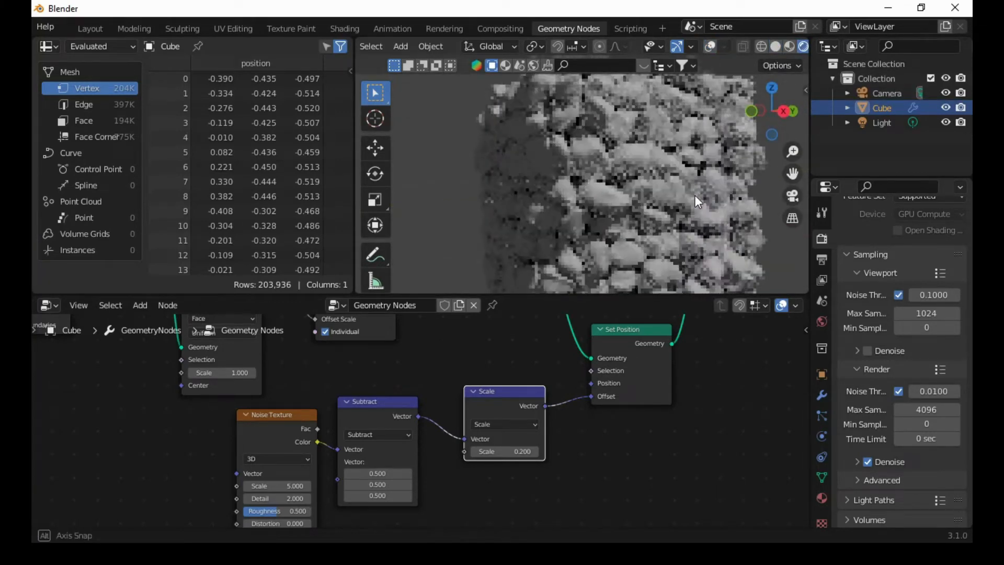
{"action": "scroll", "coordinate": [681, 187], "scroll_direction": "down", "scroll_amount": 4}
- Set the Noise Texture's Detail to 5, inspect the rendered stones, and return the viewport to Solid shading
{"action": "double_click", "coordinate": [277, 499]}
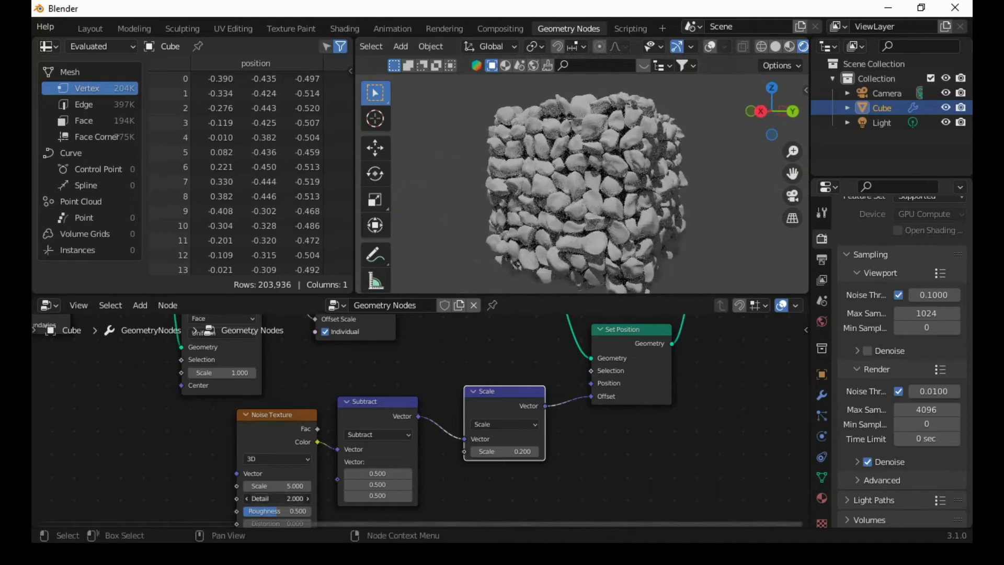
{"action": "type", "text": "5"}
{"action": "key", "text": "Return"}
{"action": "scroll", "coordinate": [603, 231], "scroll_direction": "up", "scroll_amount": 1}
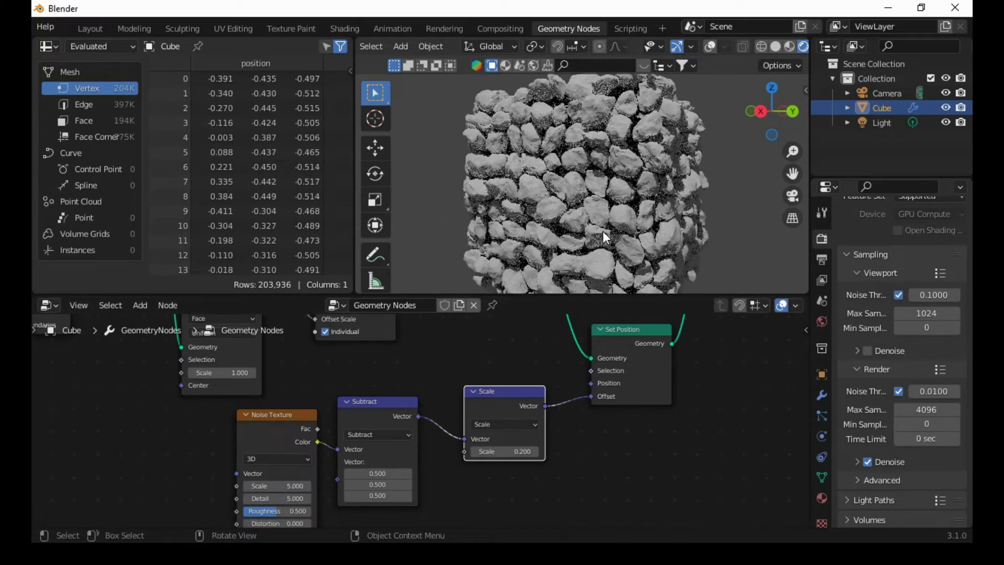
{"action": "scroll", "coordinate": [604, 231], "scroll_direction": "up", "scroll_amount": 1}
{"action": "middle_click_drag", "start_coordinate": [603, 232], "coordinate": [720, 228]}
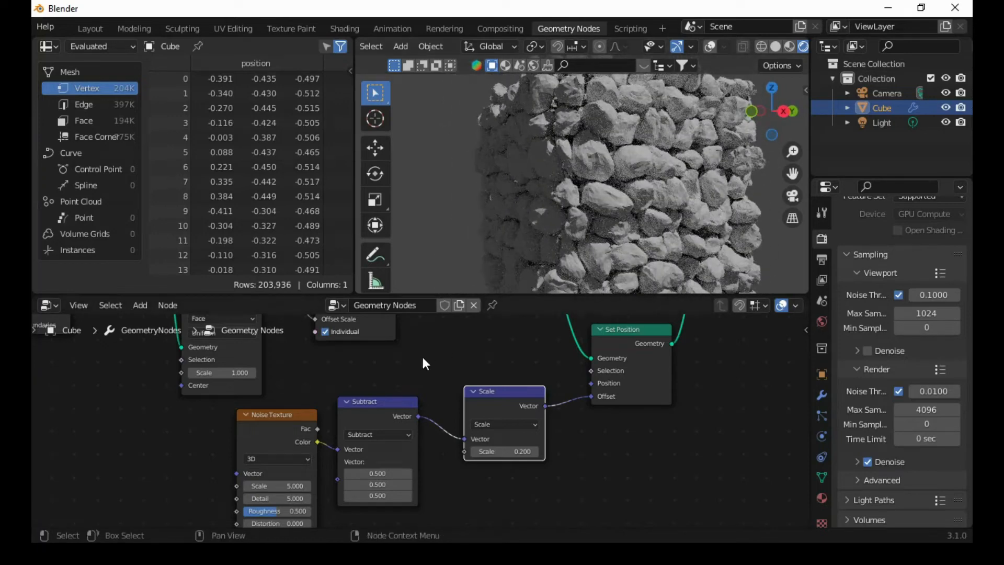
{"action": "left_click", "coordinate": [776, 48]}
- Move the Cube, Triangulate, Dual Mesh and first Random Value nodes together away from Split Edges to make room
{"action": "middle_click_drag", "start_coordinate": [355, 386], "coordinate": [598, 441]}
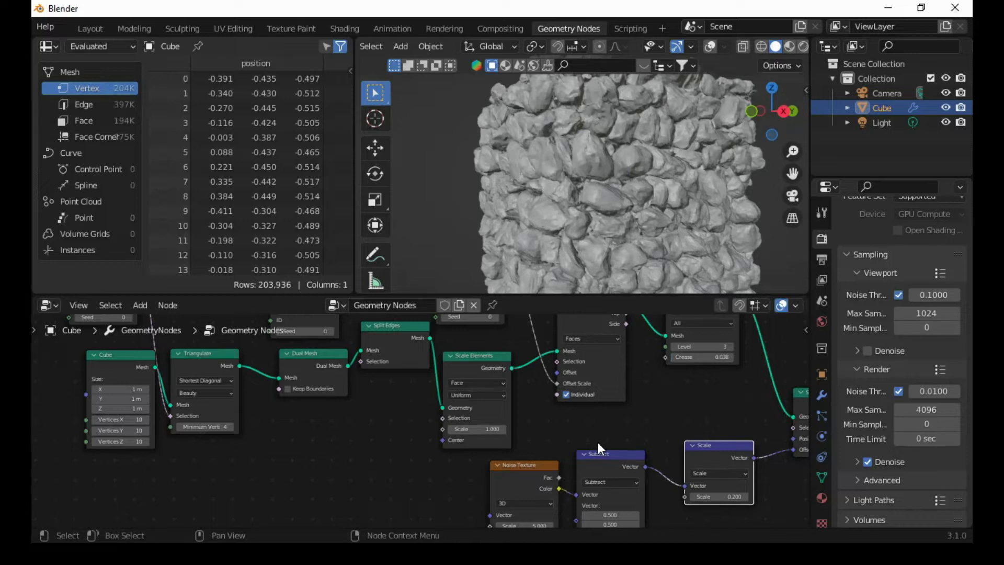
{"action": "scroll", "coordinate": [356, 401], "scroll_direction": "down", "scroll_amount": 1}
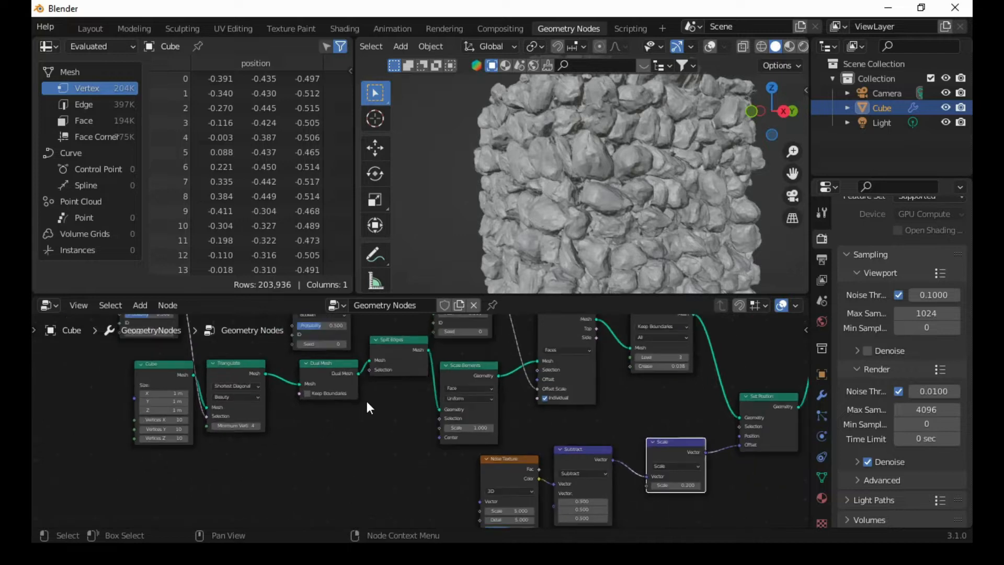
{"action": "scroll", "coordinate": [368, 416], "scroll_direction": "down", "scroll_amount": 1}
{"action": "middle_click_drag", "start_coordinate": [378, 419], "coordinate": [473, 472]}
{"action": "left_click", "coordinate": [438, 434]}
{"action": "left_click", "coordinate": [356, 429], "text": "shift"}
{"action": "left_click", "coordinate": [285, 433], "text": "shift"}
{"action": "left_click", "coordinate": [265, 357], "text": "shift"}
{"action": "left_click_drag", "start_coordinate": [358, 427], "coordinate": [150, 413]}
- Duplicate the Noise Texture, Subtract and Scale nodes one by one and place the copies in a row below Dual Mesh
{"action": "middle_click_drag", "start_coordinate": [374, 448], "coordinate": [384, 366]}
{"action": "left_click", "coordinate": [600, 431]}
{"action": "key", "text": "shift+d"}
{"action": "left_click", "coordinate": [226, 393]}
{"action": "left_click", "coordinate": [674, 422]}
{"action": "key", "text": "shift+d"}
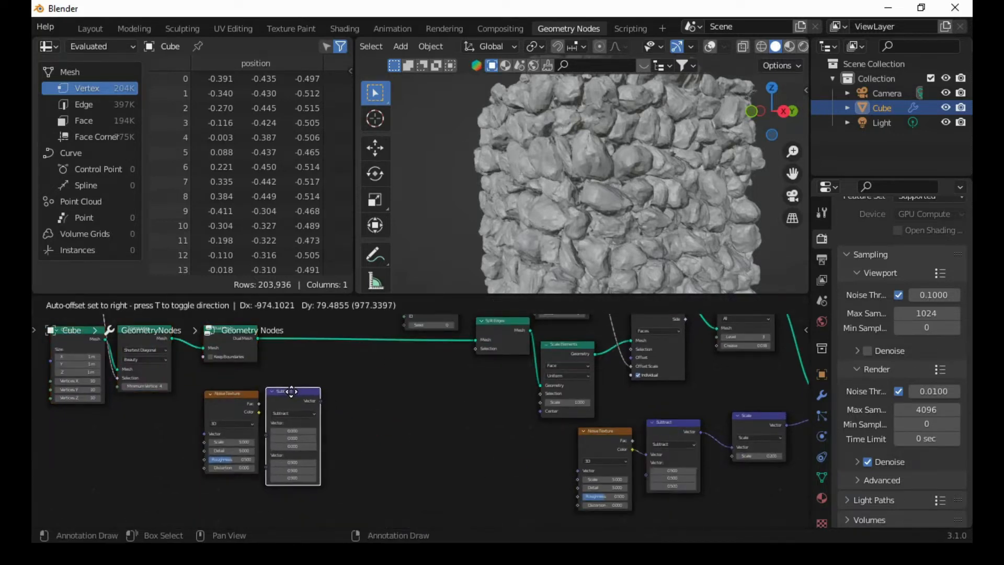
{"action": "left_click", "coordinate": [293, 390]}
{"action": "left_click", "coordinate": [748, 415]}
{"action": "key", "text": "shift+d"}
{"action": "left_click", "coordinate": [352, 397]}
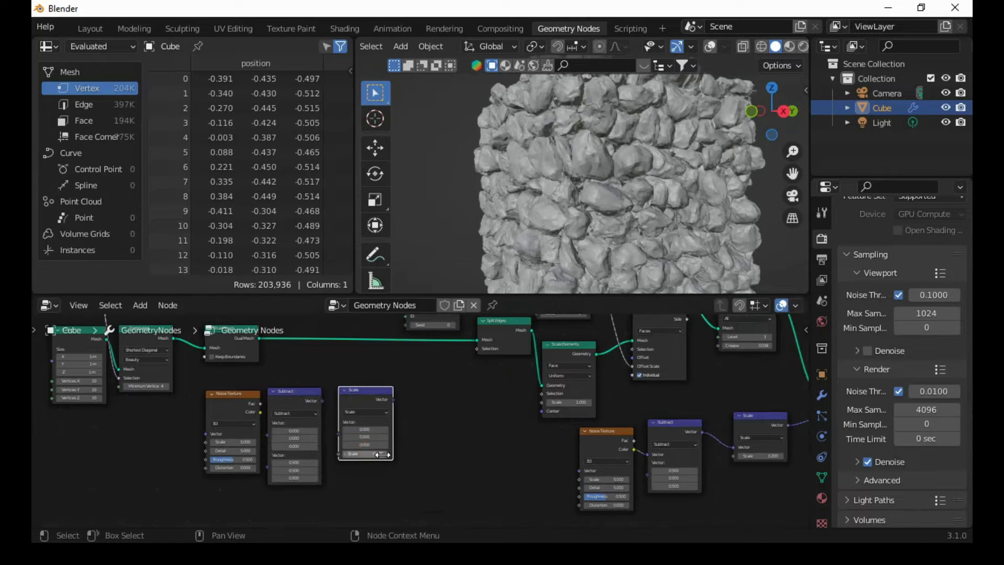
- Connect the copied Noise Texture's Color into the copied Subtract node, and Subtract's Vector into the copied Scale node
{"action": "scroll", "coordinate": [290, 421], "scroll_direction": "up", "scroll_amount": 1}
{"action": "scroll", "coordinate": [290, 421], "scroll_direction": "up", "scroll_amount": 2}
{"action": "left_click_drag", "start_coordinate": [278, 410], "coordinate": [282, 415]}
{"action": "left_click_drag", "start_coordinate": [325, 379], "coordinate": [335, 382]}
{"action": "left_click_drag", "start_coordinate": [276, 410], "coordinate": [297, 445]}
{"action": "middle_click_drag", "start_coordinate": [701, 497], "coordinate": [567, 493]}
{"action": "left_click_drag", "start_coordinate": [245, 393], "coordinate": [265, 426]}
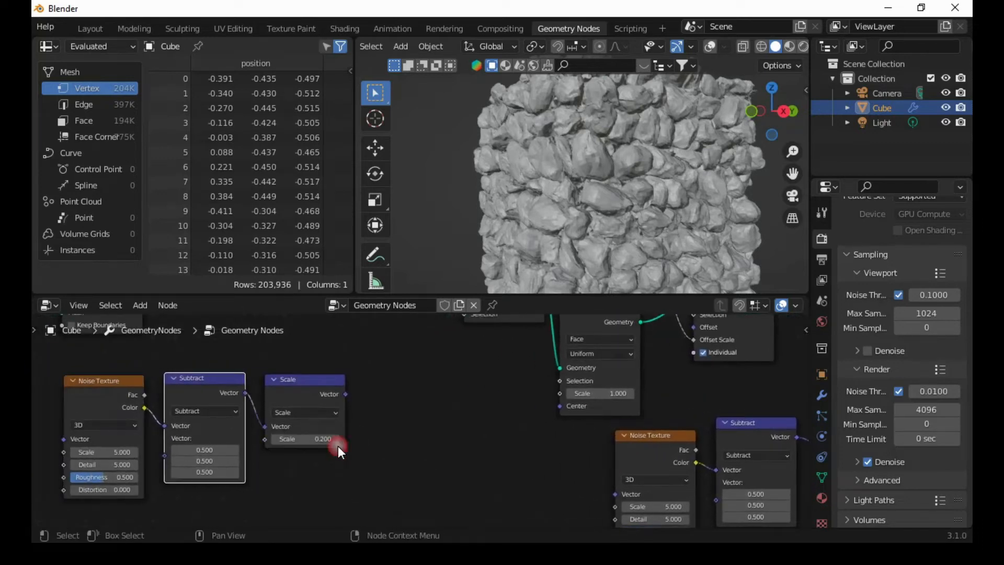
- Duplicate the Scale node of the copied noise chain and switch the original to Multiply
{"action": "left_click", "coordinate": [300, 377]}
{"action": "key", "text": "shift+d"}
{"action": "left_click", "coordinate": [389, 378]}
{"action": "left_click", "coordinate": [321, 413]}
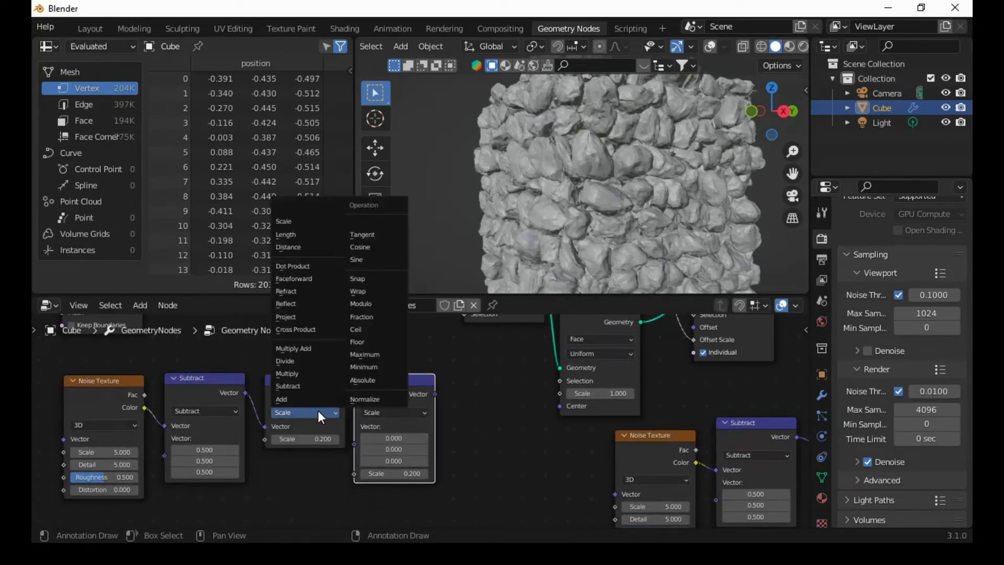
{"action": "left_click", "coordinate": [291, 372]}
- Connect the Multiply node's Vector output to the Vector input of the duplicated Scale node
{"action": "left_click_drag", "start_coordinate": [345, 394], "coordinate": [356, 442]}
{"action": "left_click_drag", "start_coordinate": [391, 380], "coordinate": [410, 367]}
{"action": "left_click_drag", "start_coordinate": [346, 395], "coordinate": [374, 430]}
- Move the copied Noise Texture, Subtract, Multiply and Scale nodes together to free space below the Dual Mesh link
{"action": "middle_click_drag", "start_coordinate": [475, 415], "coordinate": [582, 449]}
{"action": "left_click", "coordinate": [223, 416]}
{"action": "left_click", "coordinate": [293, 418], "text": "shift"}
{"action": "left_click", "coordinate": [398, 413], "text": "shift"}
{"action": "left_click", "coordinate": [485, 410], "text": "shift"}
{"action": "left_click_drag", "start_coordinate": [422, 414], "coordinate": [244, 438]}
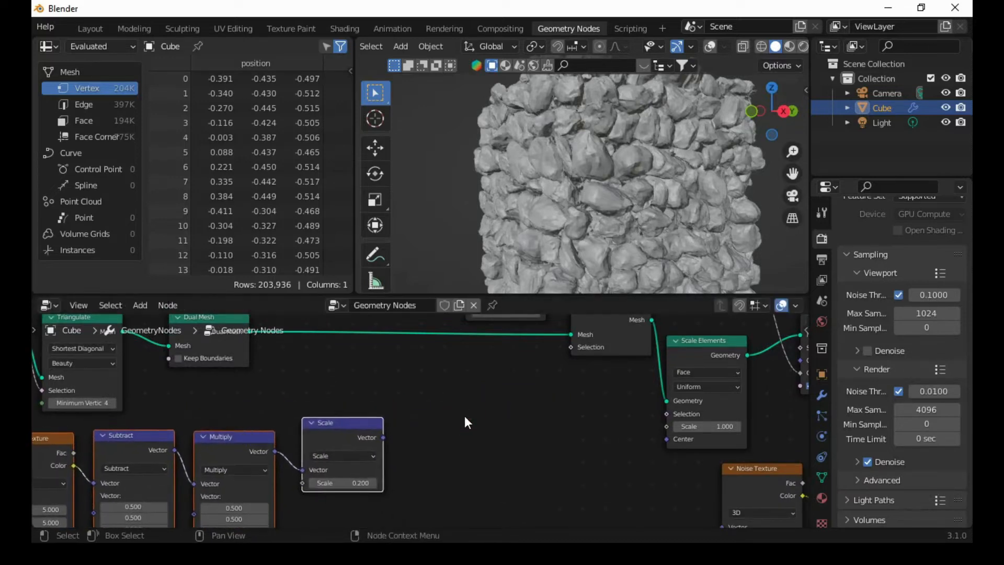
- Add a Set Position node on the link between the Dual Mesh and Split Edges nodes
{"action": "key", "text": "shift+a"}
{"action": "left_click", "coordinate": [410, 243]}
{"action": "type", "text": "set"}
{"action": "left_click", "coordinate": [440, 282]}
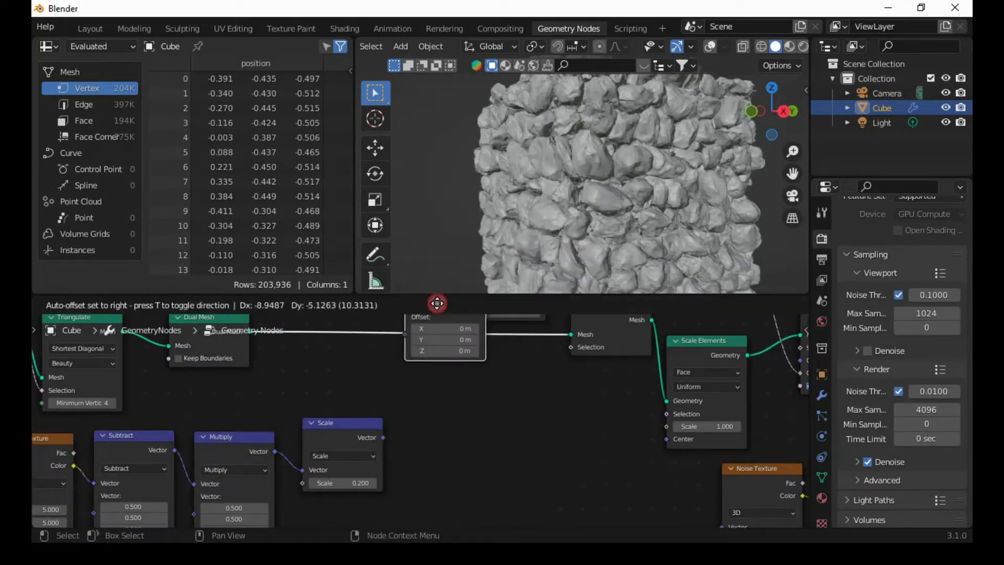
{"action": "left_click", "coordinate": [422, 359]}
- Reposition the copied noise chain under Dual Mesh and connect its Scale node's Vector to the new Set Position's Offset
{"action": "middle_click_drag", "start_coordinate": [518, 389], "coordinate": [660, 391]}
{"action": "left_click_drag", "start_coordinate": [457, 425], "coordinate": [440, 440]}
{"action": "left_click", "coordinate": [363, 442], "text": "shift"}
{"action": "left_click", "coordinate": [281, 440], "text": "shift"}
{"action": "left_click", "coordinate": [187, 444], "text": "shift"}
{"action": "left_click_drag", "start_coordinate": [286, 442], "coordinate": [172, 454]}
{"action": "left_click", "coordinate": [418, 481]}
{"action": "left_click_drag", "start_coordinate": [395, 469], "coordinate": [522, 403]}
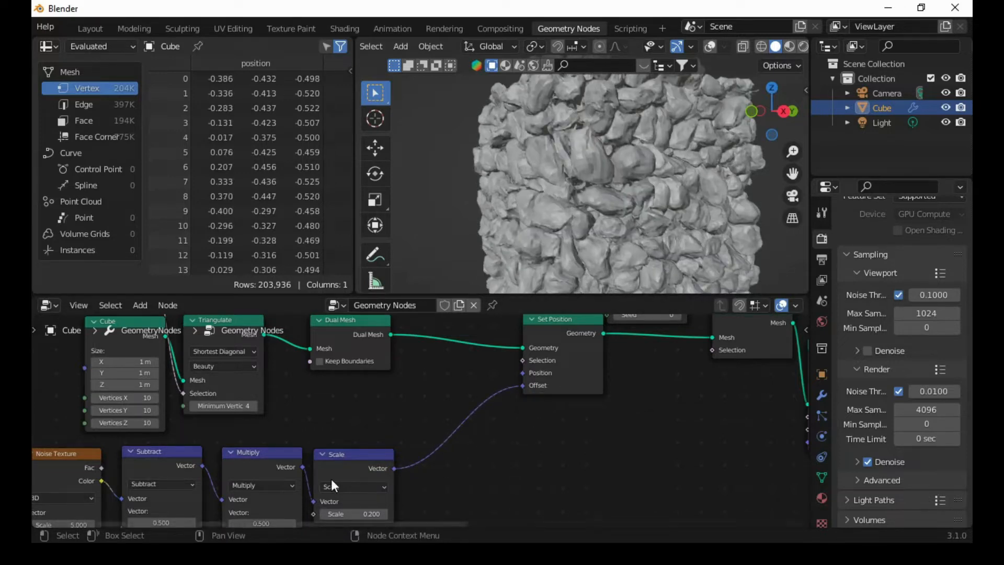
- Set all three vector components of the copied Multiply node to 1
{"action": "middle_click_drag", "start_coordinate": [318, 443], "coordinate": [366, 372]}
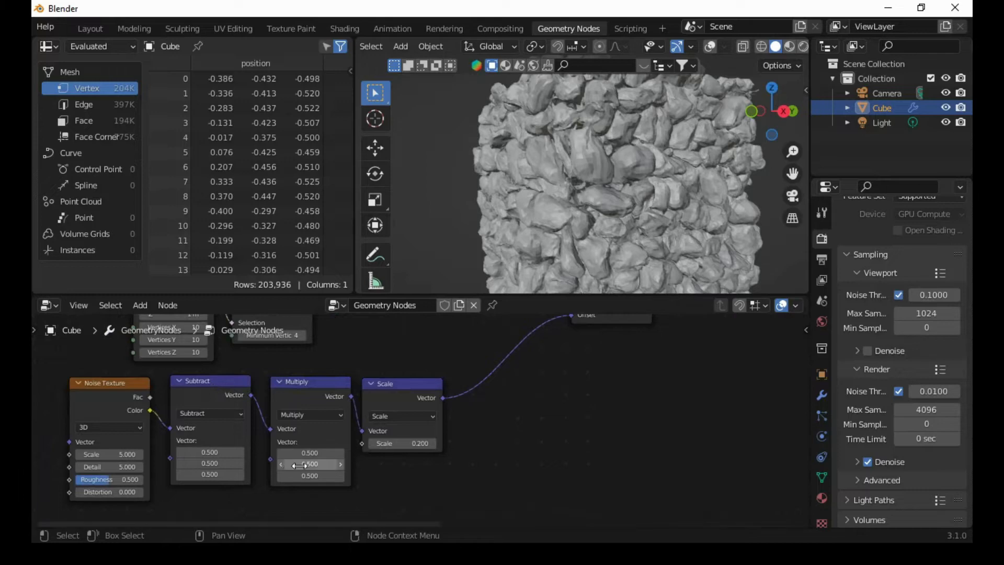
{"action": "left_click_drag", "start_coordinate": [308, 454], "coordinate": [307, 476]}
{"action": "type", "text": "1"}
{"action": "key", "text": "Return"}
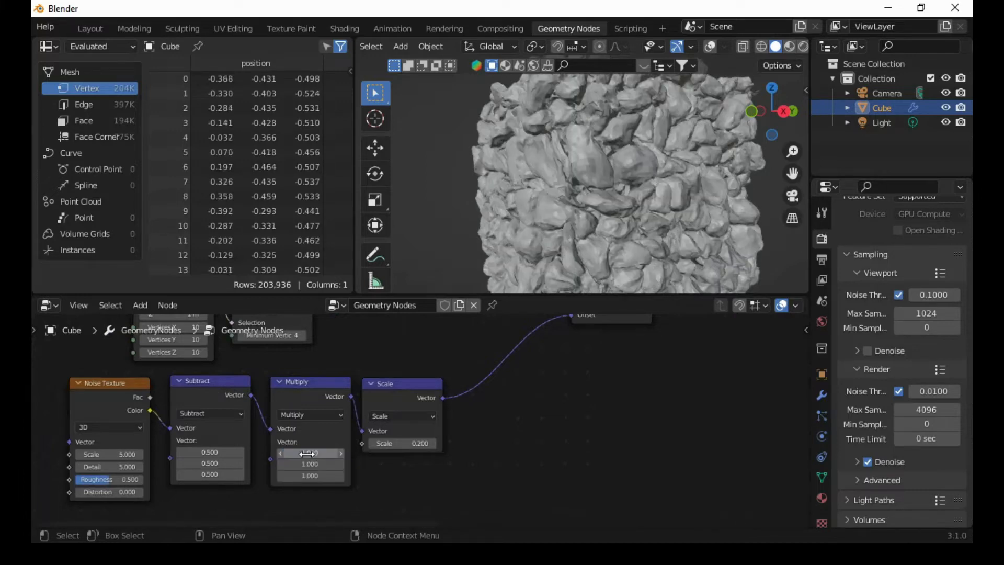
{"action": "middle_click_drag", "start_coordinate": [568, 153], "coordinate": [656, 195]}
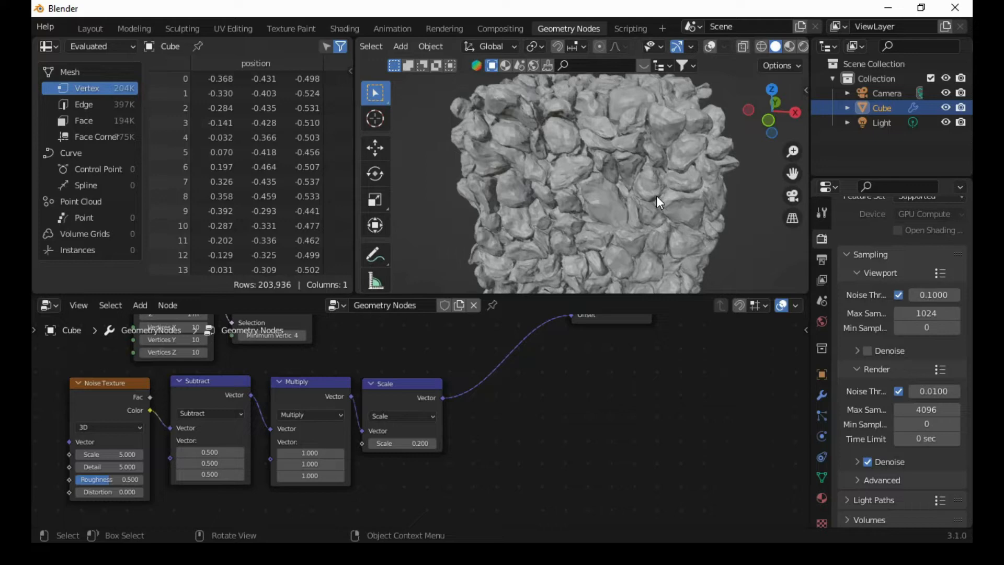
- Set the Detail of the copied Noise Texture feeding the first Set Position to 3
{"action": "left_click", "coordinate": [126, 467]}
{"action": "type", "text": "3"}
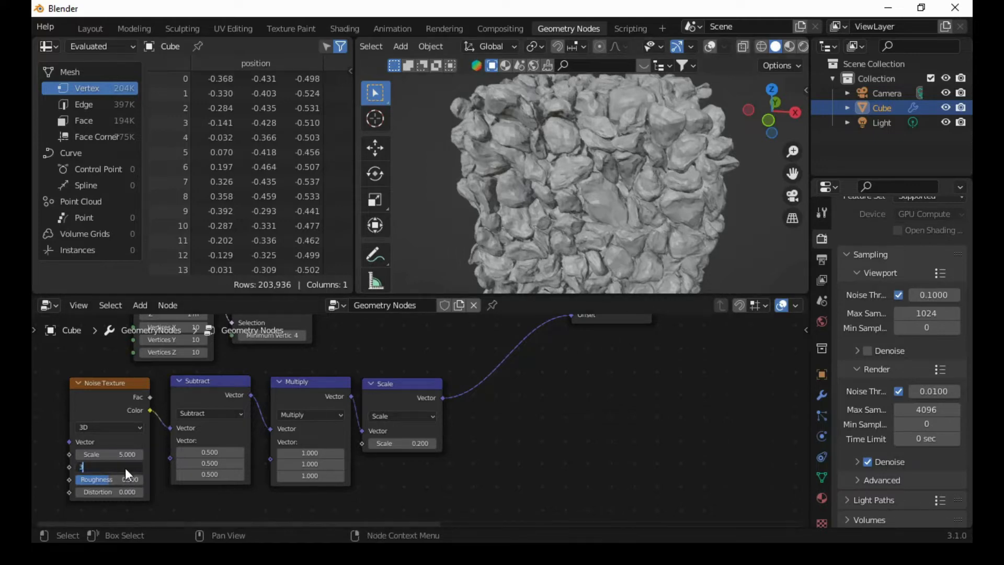
{"action": "key", "text": "Return"}
- Switch the 3D viewport to rendered shading and view the stones from another side
{"action": "mouse_move", "coordinate": [372, 227]}
{"action": "middle_mouse_down"}
{"action": "mouse_move", "coordinate": [600, 196]}
{"action": "mouse_move", "coordinate": [674, 228]}
{"action": "mouse_move", "coordinate": [732, 157]}
{"action": "middle_mouse_up"}
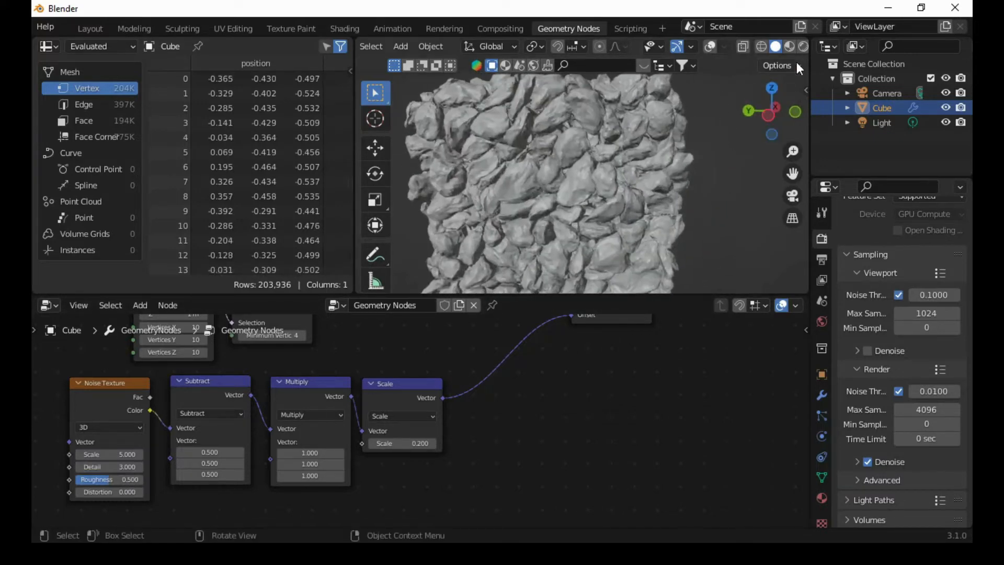
{"action": "left_click", "coordinate": [803, 47]}
{"action": "middle_click_drag", "start_coordinate": [591, 118], "coordinate": [378, 193]}
- Reposition the Boolean Random Value and Split Edges nodes following the new Set Position, and inspect the whole rendered cube
{"action": "middle_click_drag", "start_coordinate": [565, 396], "coordinate": [571, 448]}
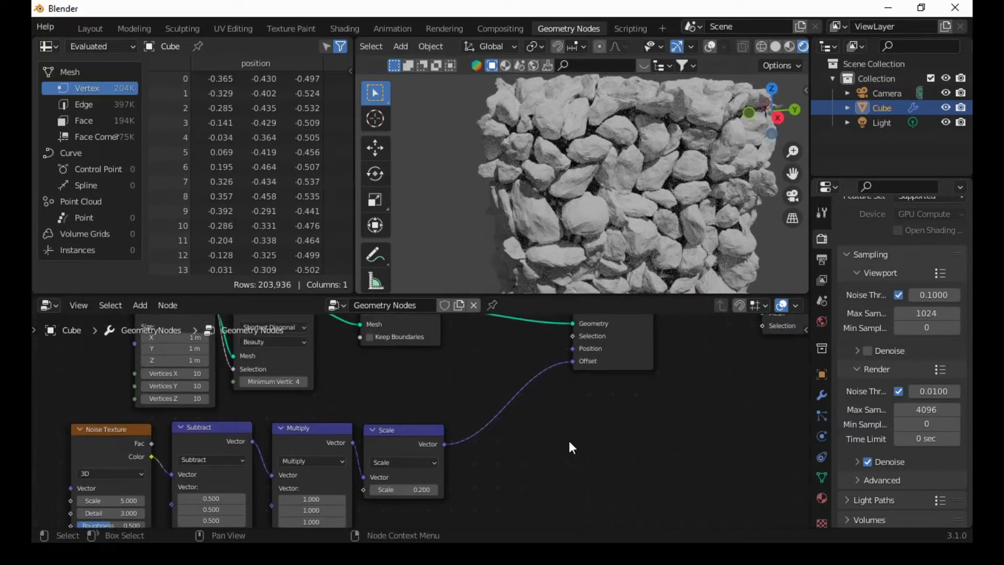
{"action": "middle_click_drag", "start_coordinate": [566, 421], "coordinate": [449, 359]}
{"action": "left_click_drag", "start_coordinate": [600, 371], "coordinate": [589, 334]}
{"action": "middle_click_drag", "start_coordinate": [621, 406], "coordinate": [620, 398]}
{"action": "left_click_drag", "start_coordinate": [584, 335], "coordinate": [641, 453]}
{"action": "middle_click_drag", "start_coordinate": [739, 220], "coordinate": [655, 186]}
{"action": "scroll", "coordinate": [656, 186], "scroll_direction": "down", "scroll_amount": 3}
{"action": "left_click_drag", "start_coordinate": [641, 453], "coordinate": [662, 239]}
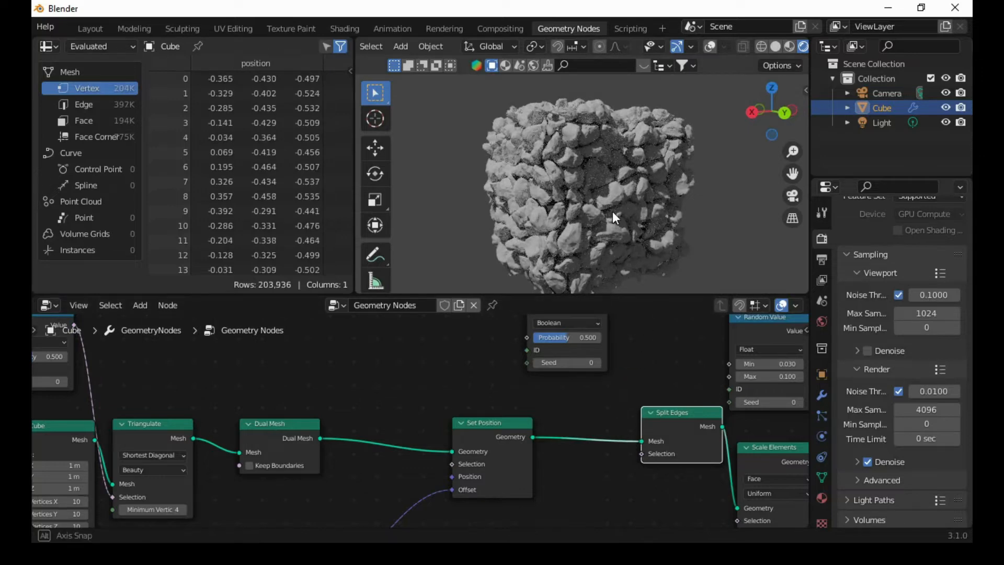
{"action": "scroll", "coordinate": [613, 211], "scroll_direction": "up", "scroll_amount": 3}
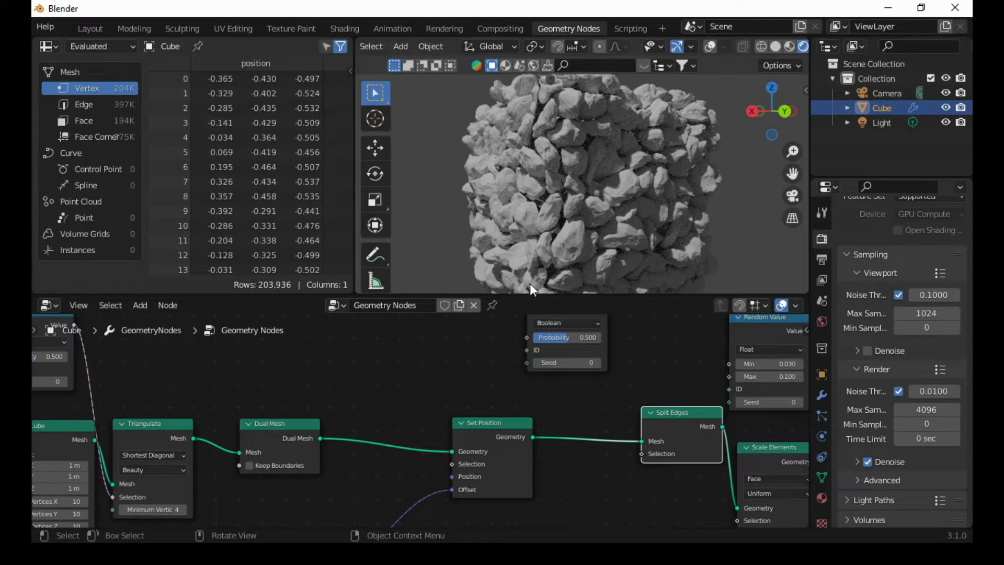
- Spread out the nodes at the end of the tree, leaving free space between the final Set Position and Group Output
{"action": "middle_click_drag", "start_coordinate": [635, 347], "coordinate": [325, 385]}
{"action": "middle_click_drag", "start_coordinate": [783, 379], "coordinate": [489, 364]}
{"action": "middle_click_drag", "start_coordinate": [624, 457], "coordinate": [591, 405]}
{"action": "left_click_drag", "start_coordinate": [552, 461], "coordinate": [512, 359]}
{"action": "middle_click_drag", "start_coordinate": [693, 315], "coordinate": [679, 359]}
{"action": "left_click_drag", "start_coordinate": [681, 364], "coordinate": [743, 383]}
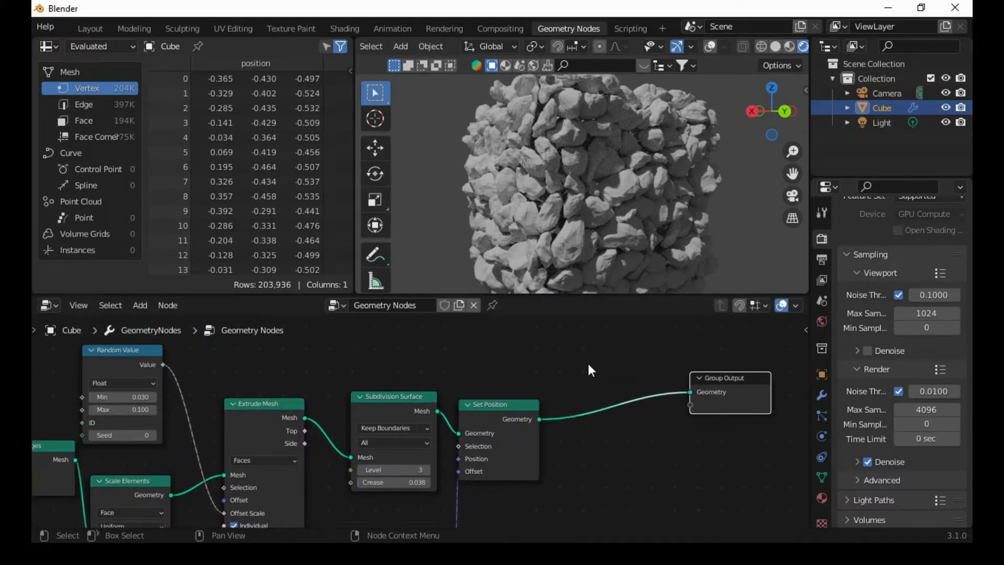
{"action": "middle_click_drag", "start_coordinate": [614, 365], "coordinate": [484, 363]}
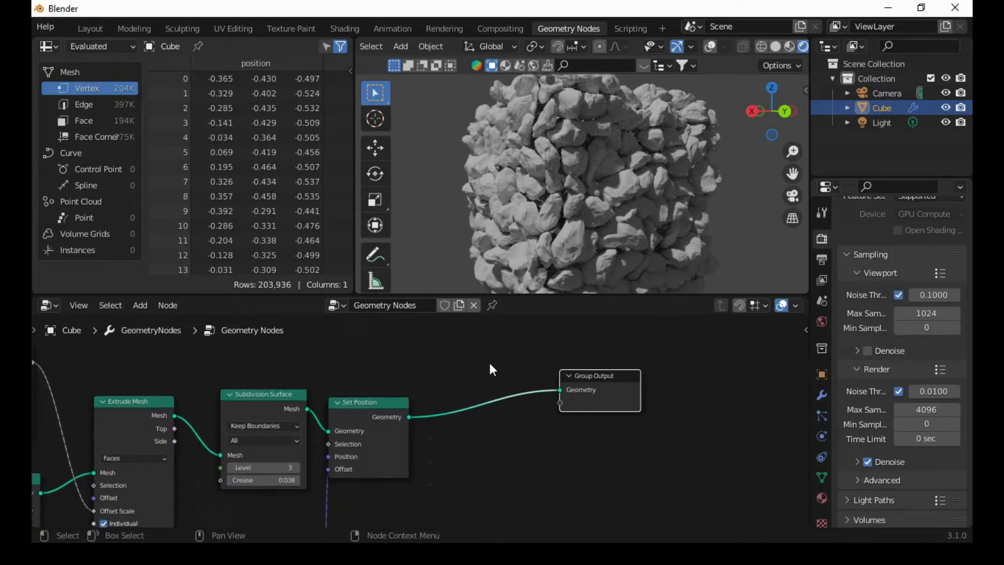
- Insert a Set Material node between the final Set Position and Group Output
{"action": "key", "text": "shift+a"}
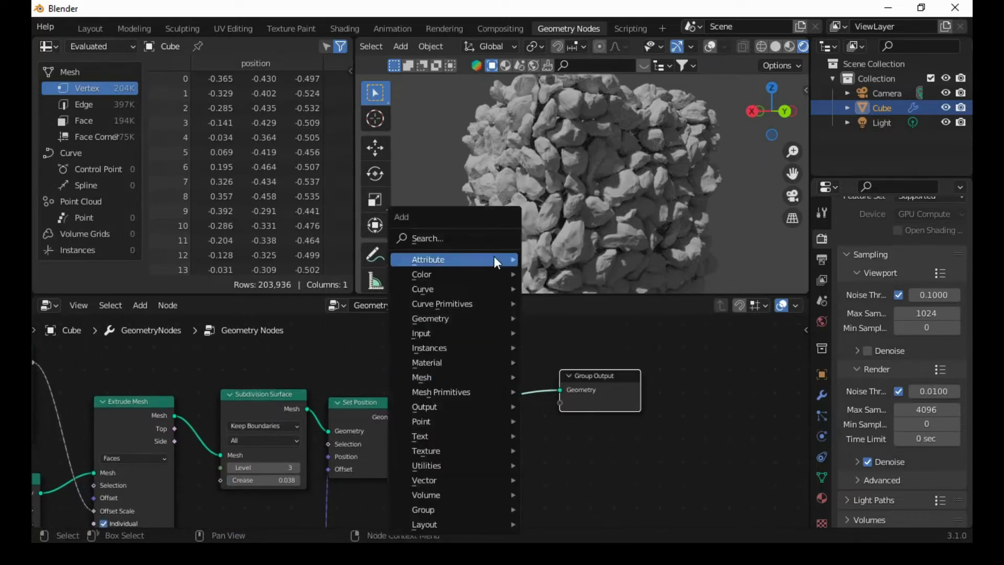
{"action": "left_click", "coordinate": [496, 237]}
{"action": "type", "text": "MATER"}
{"action": "key", "text": "Down"}
{"action": "key", "text": "Return"}
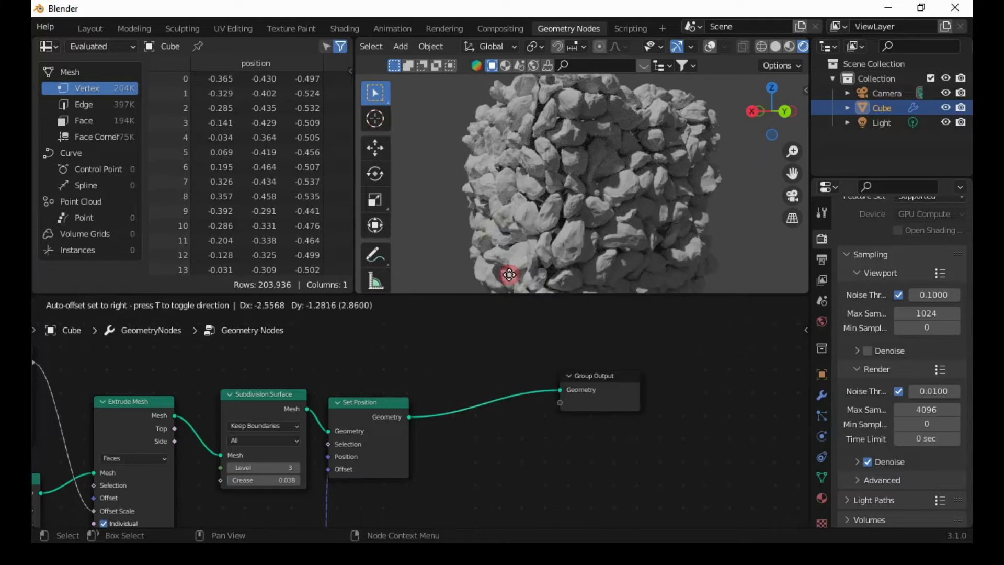
{"action": "left_click", "coordinate": [478, 415]}
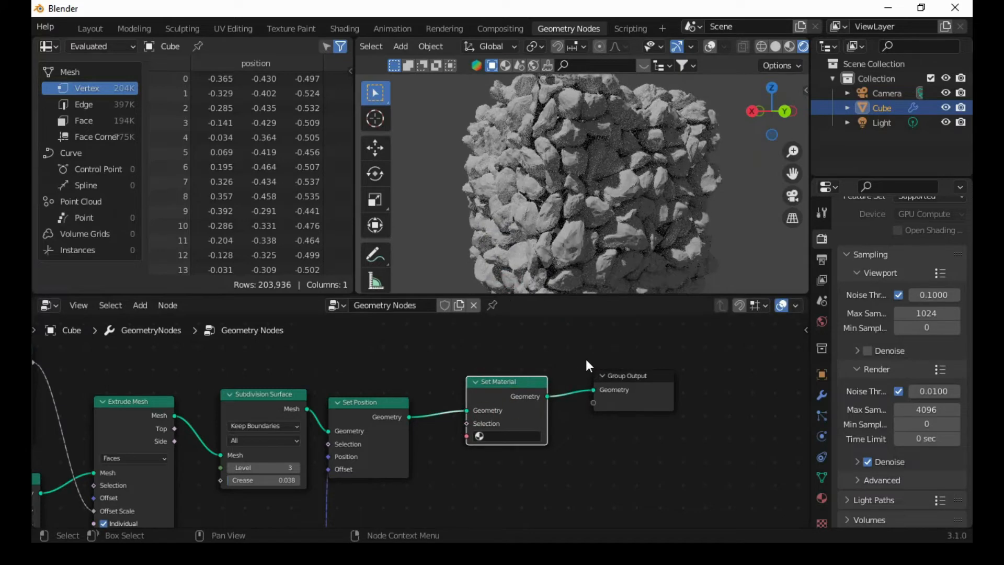
- Assign the existing material named Material in the Set Material node
{"action": "scroll", "coordinate": [643, 252], "scroll_direction": "up", "scroll_amount": 3}
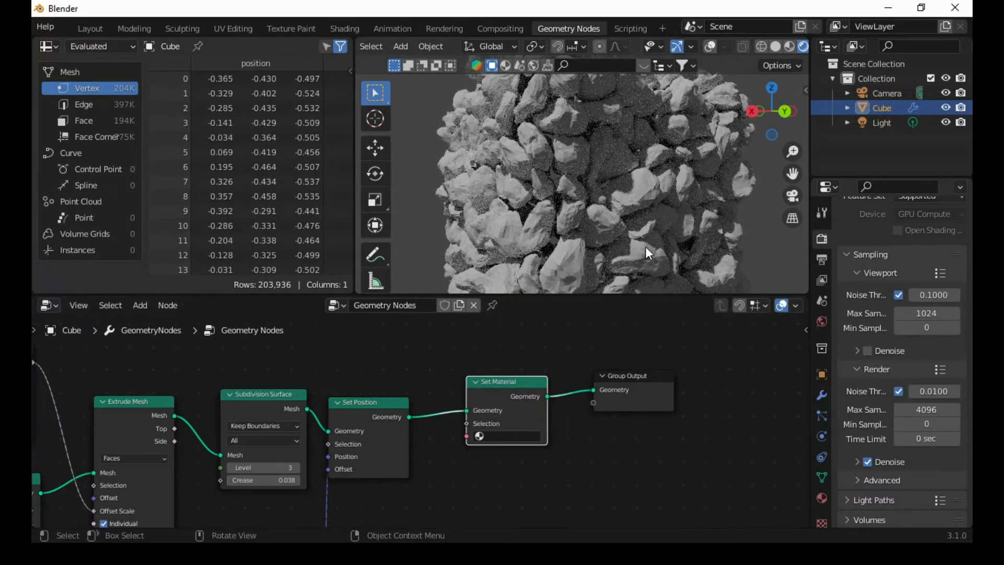
{"action": "scroll", "coordinate": [646, 246], "scroll_direction": "down", "scroll_amount": 3}
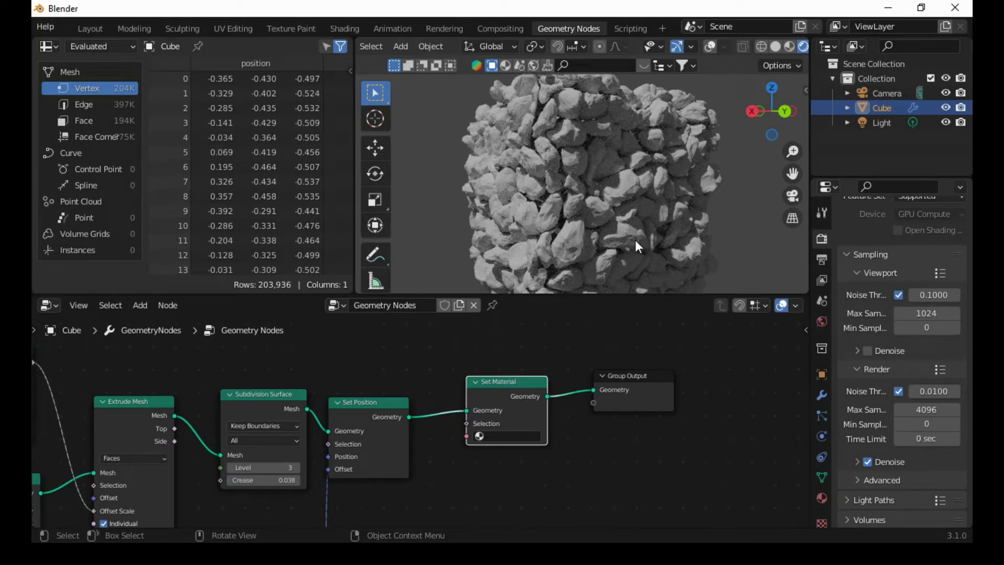
{"action": "middle_click_drag", "start_coordinate": [606, 350], "coordinate": [585, 337]}
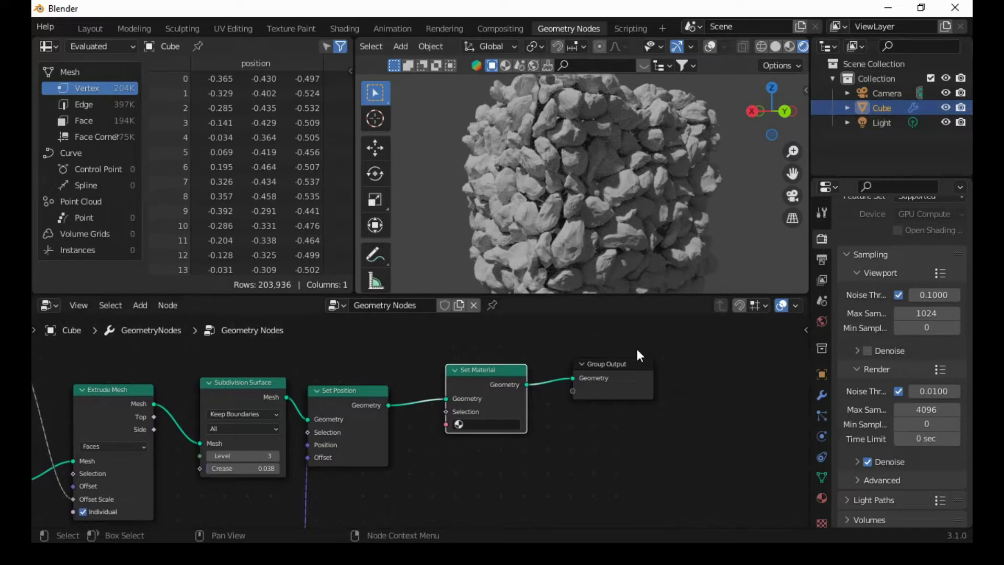
{"action": "middle_click_drag", "start_coordinate": [634, 341], "coordinate": [655, 354]}
{"action": "left_click", "coordinate": [515, 435]}
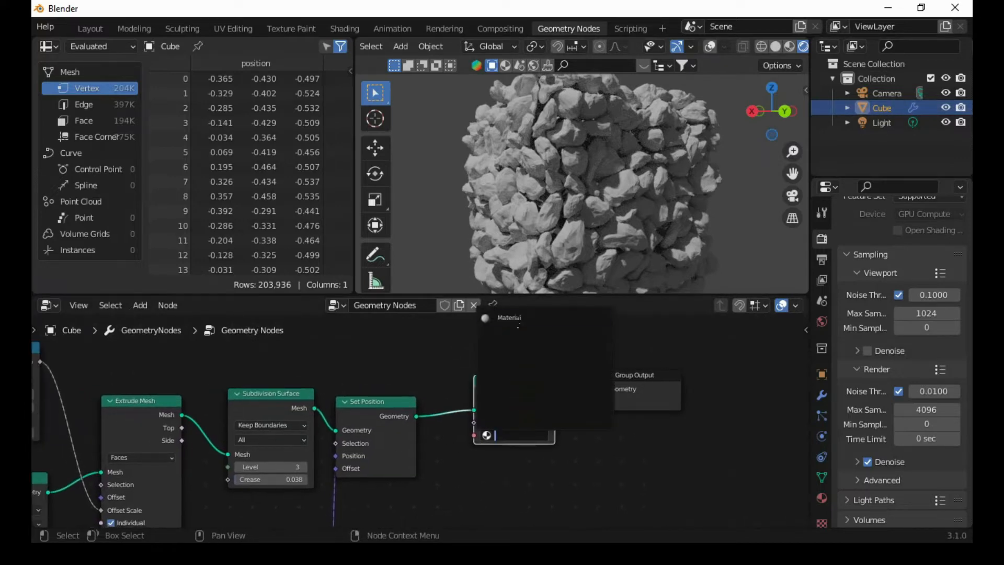
{"action": "left_click", "coordinate": [518, 318]}
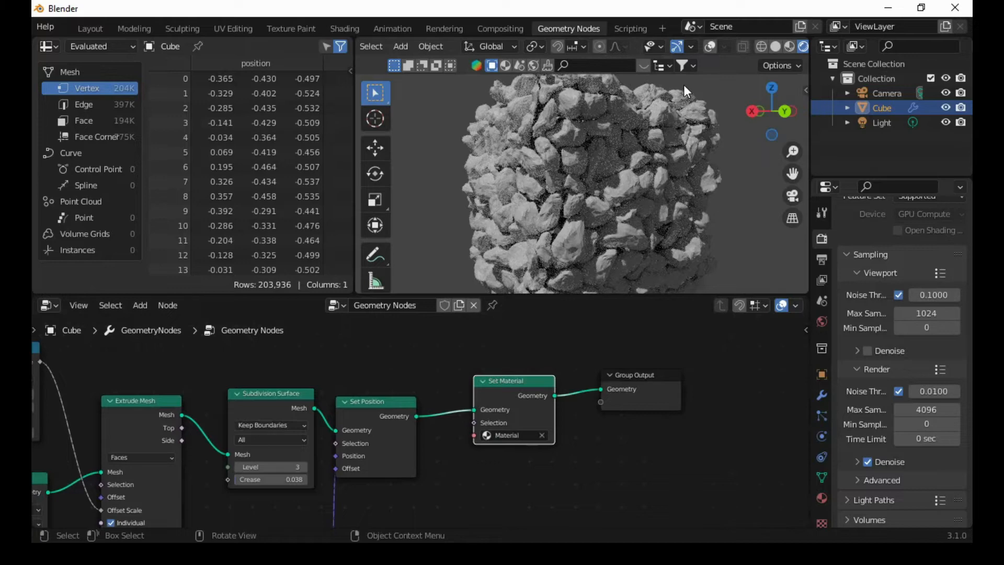
- Switch to the Shading workspace and display the cube up close in rendered shading
{"action": "left_click", "coordinate": [349, 33]}
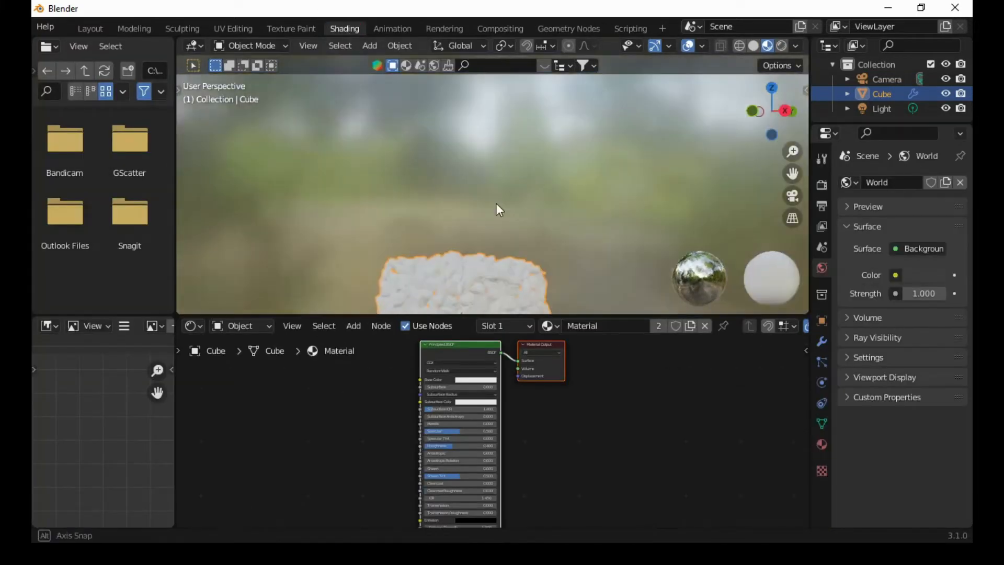
{"action": "scroll", "coordinate": [538, 184], "scroll_direction": "up", "scroll_amount": 2}
{"action": "left_click", "coordinate": [782, 45]}
{"action": "scroll", "coordinate": [627, 220], "scroll_direction": "up", "scroll_amount": 5}
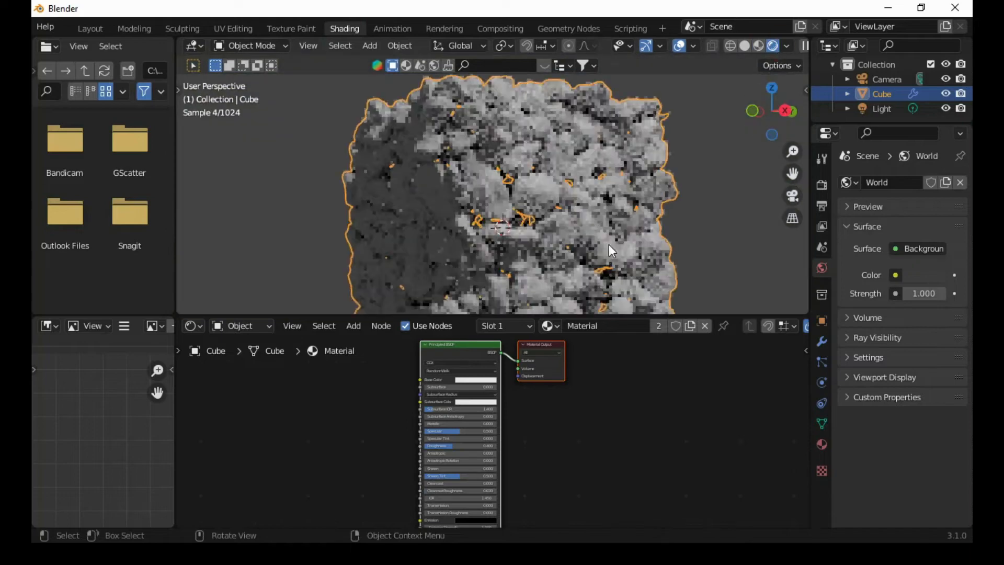
{"action": "scroll", "coordinate": [609, 242], "scroll_direction": "down", "scroll_amount": 1}
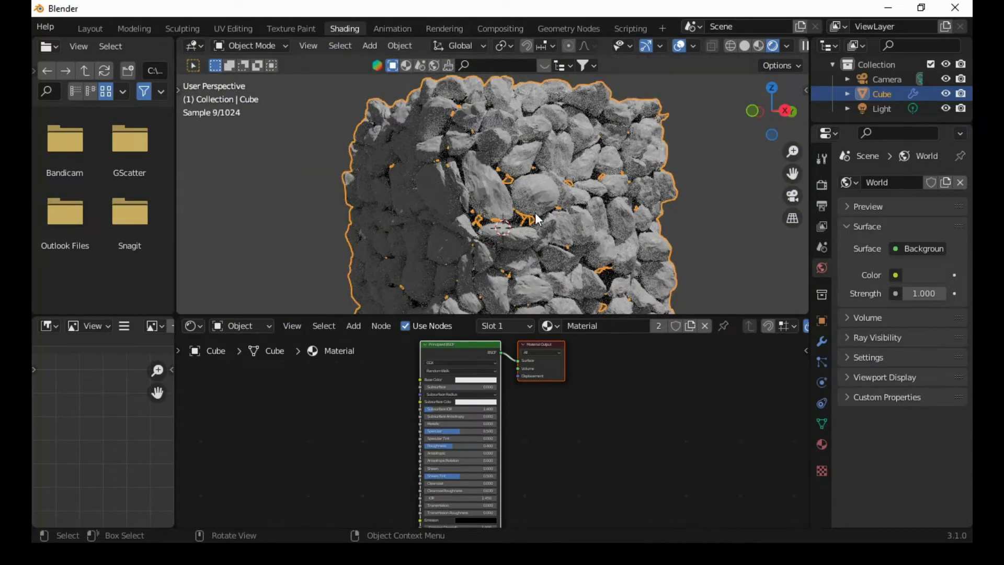
{"action": "middle_click_drag", "start_coordinate": [230, 147], "coordinate": [259, 137], "text": "shift"}
- Browse drive D:\ to the forest_ground texture folder inside 3. PBR
{"action": "left_click", "coordinate": [162, 74]}
{"action": "type", "text": "D:\\"}
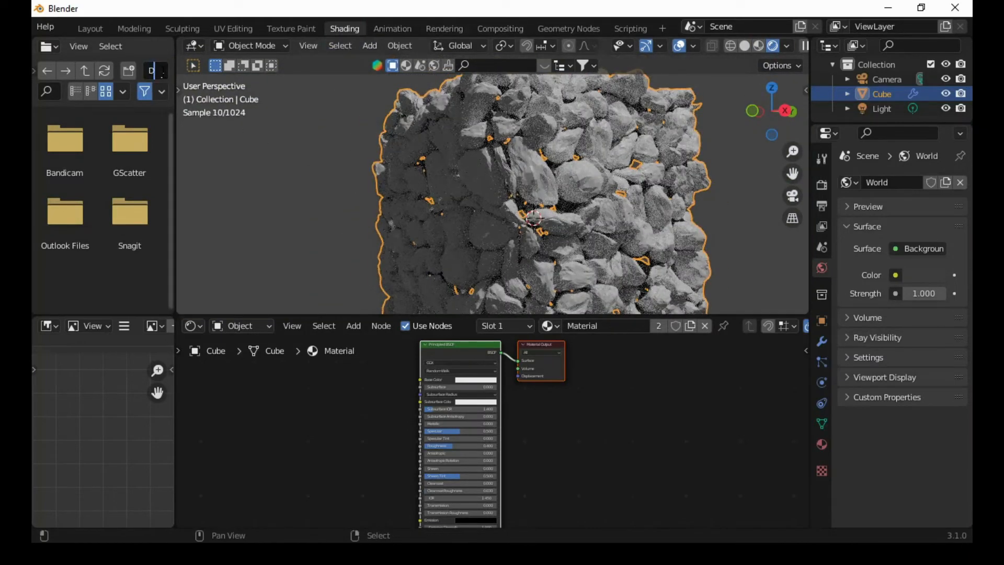
{"action": "key", "text": "Return"}
{"action": "scroll", "coordinate": [101, 203], "scroll_direction": "down", "scroll_amount": 3}
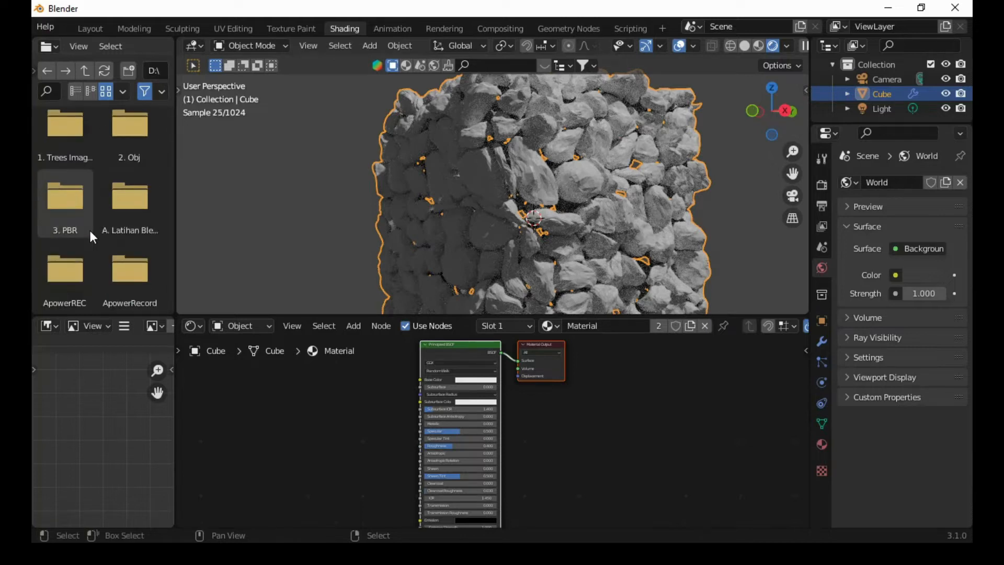
{"action": "double_click", "coordinate": [67, 209]}
{"action": "double_click", "coordinate": [117, 171]}
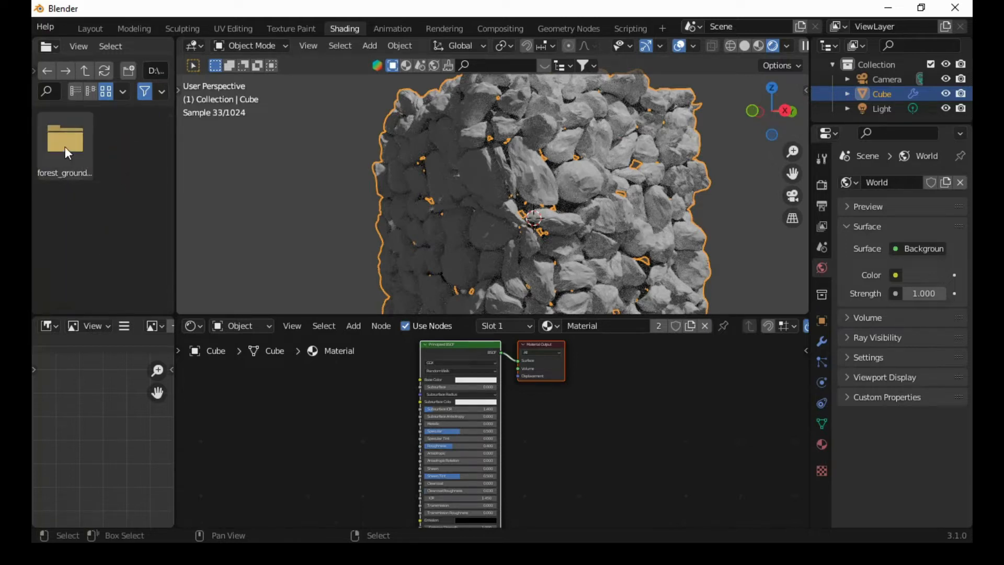
{"action": "double_click", "coordinate": [65, 143]}
{"action": "left_click", "coordinate": [115, 167]}
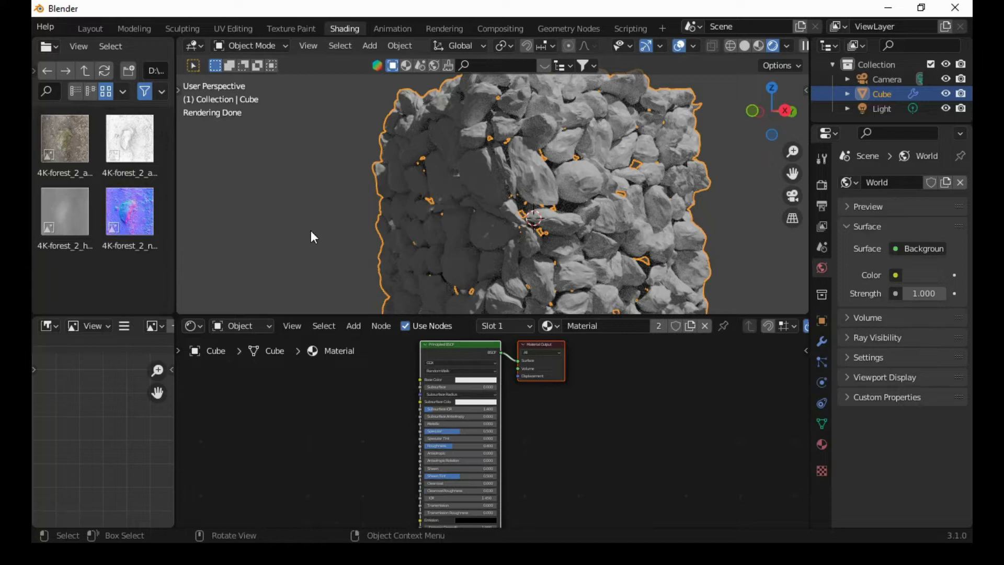
- Add the 4K-forest_2_albedo.jpg image as a texture node beside the Principled BSDF
{"action": "left_click_drag", "start_coordinate": [85, 137], "coordinate": [363, 428]}
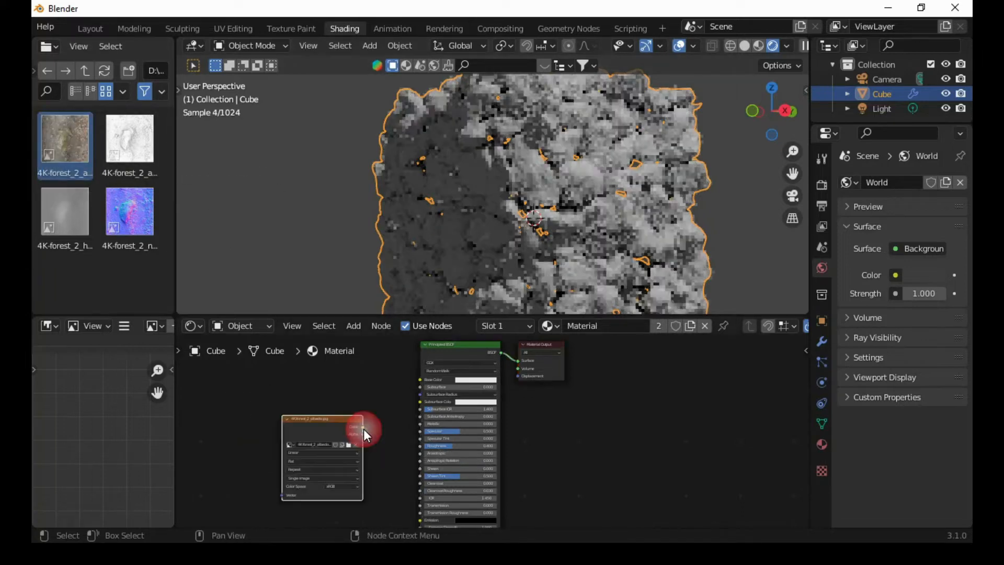
{"action": "scroll", "coordinate": [377, 449], "scroll_direction": "up", "scroll_amount": 1}
{"action": "key", "text": "g"}
{"action": "left_click", "coordinate": [337, 442]}
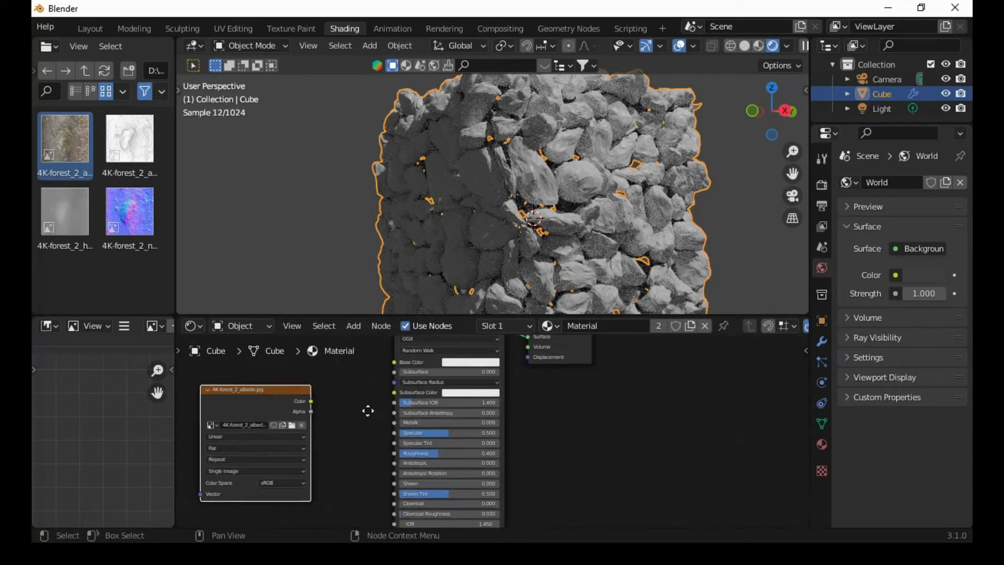
- Connect the albedo texture's Color to the Principled BSDF's Base Color and set its projection to Box
{"action": "scroll", "coordinate": [337, 441], "scroll_direction": "up", "scroll_amount": 1}
{"action": "left_click_drag", "start_coordinate": [327, 447], "coordinate": [410, 408]}
{"action": "middle_click_drag", "start_coordinate": [380, 453], "coordinate": [426, 404]}
{"action": "left_click", "coordinate": [378, 425]}
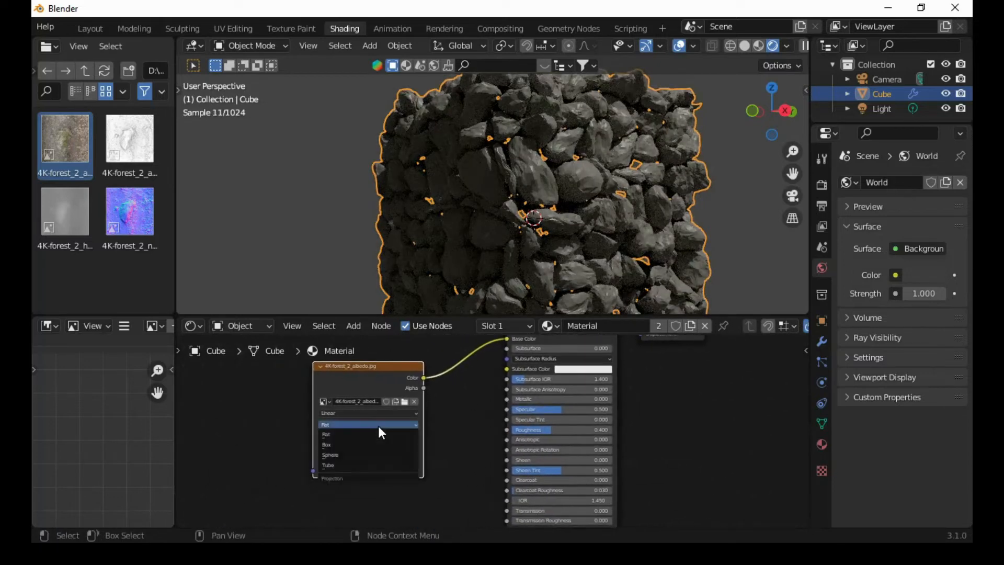
{"action": "left_click", "coordinate": [347, 444]}
- Add Texture Coordinate and Mapping nodes to the albedo texture and feed the Mapping Vector from Generated coordinates
{"action": "middle_click_drag", "start_coordinate": [451, 407], "coordinate": [557, 418]}
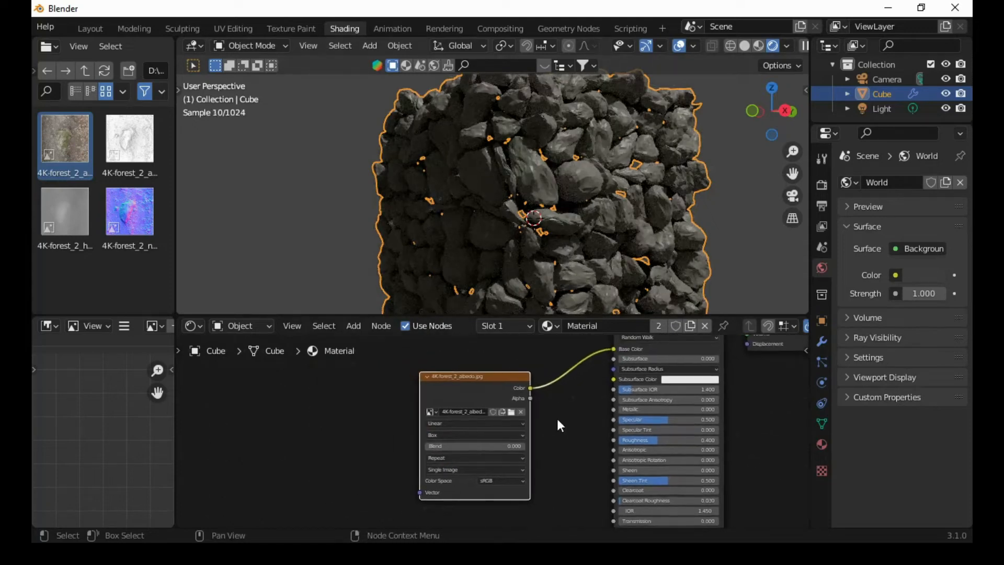
{"action": "key", "text": "ctrl+t"}
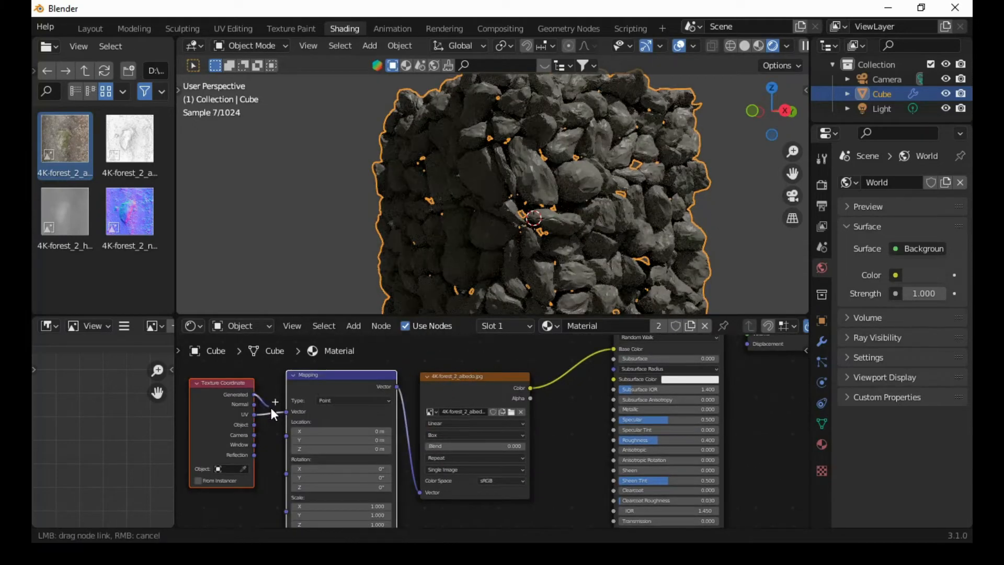
{"action": "left_click", "coordinate": [347, 416]}
- Set the Mapping node's X, Y and Z scale to 2
{"action": "middle_click_drag", "start_coordinate": [432, 506], "coordinate": [443, 455]}
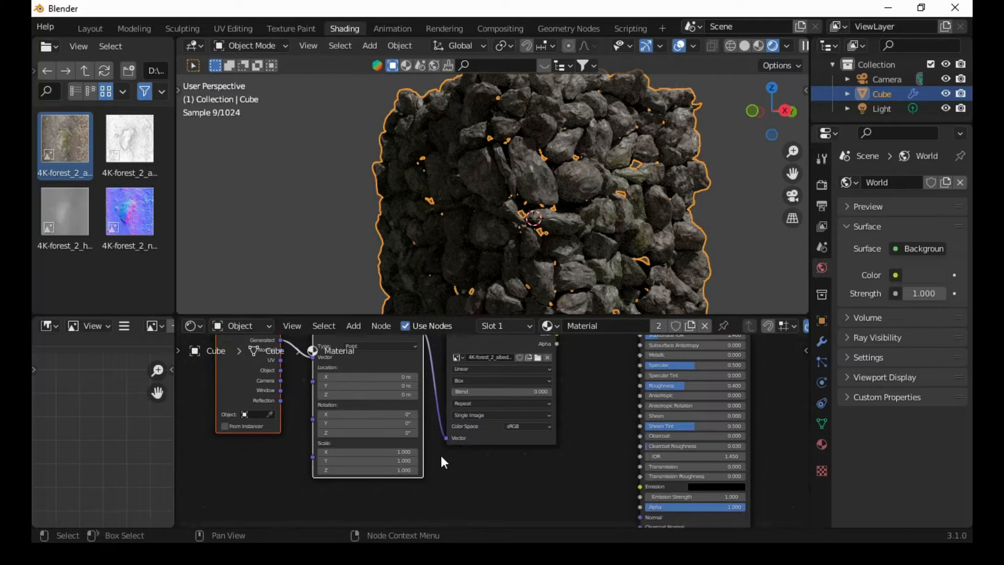
{"action": "scroll", "coordinate": [626, 215], "scroll_direction": "up", "scroll_amount": 5}
{"action": "left_click_drag", "start_coordinate": [404, 451], "coordinate": [404, 469]}
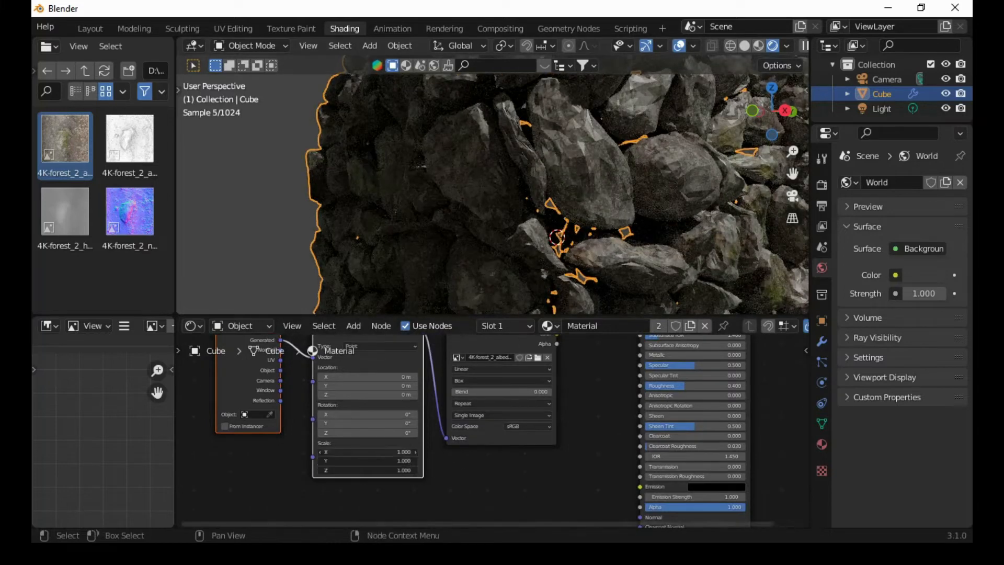
{"action": "type", "text": "2"}
{"action": "key", "text": "Return"}
{"action": "scroll", "coordinate": [660, 228], "scroll_direction": "down", "scroll_amount": 5}
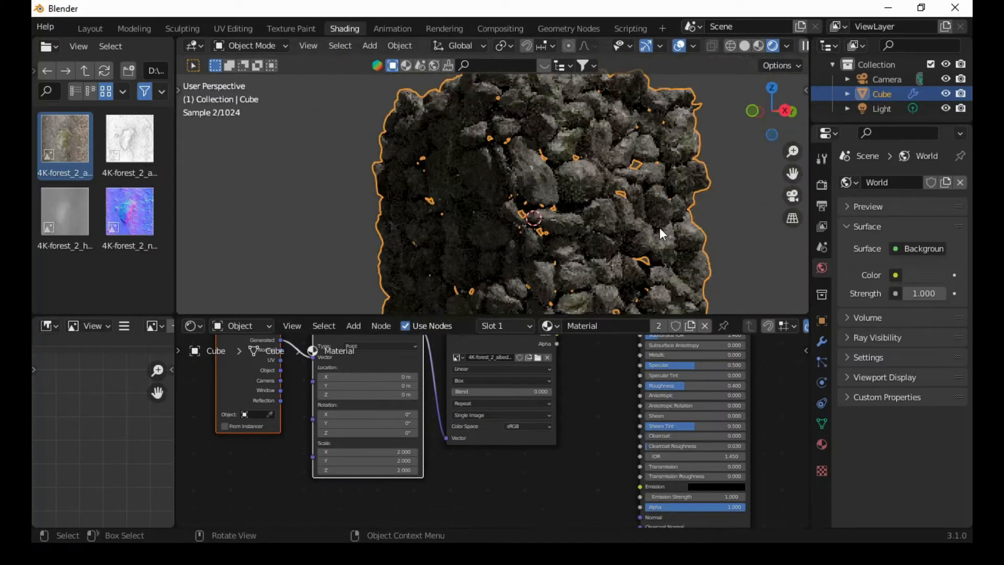
- Add the 4K-forest_2_normal.jpg image as a texture node with Box projection and Non-Color color space
{"action": "middle_click_drag", "start_coordinate": [613, 242], "coordinate": [583, 224]}
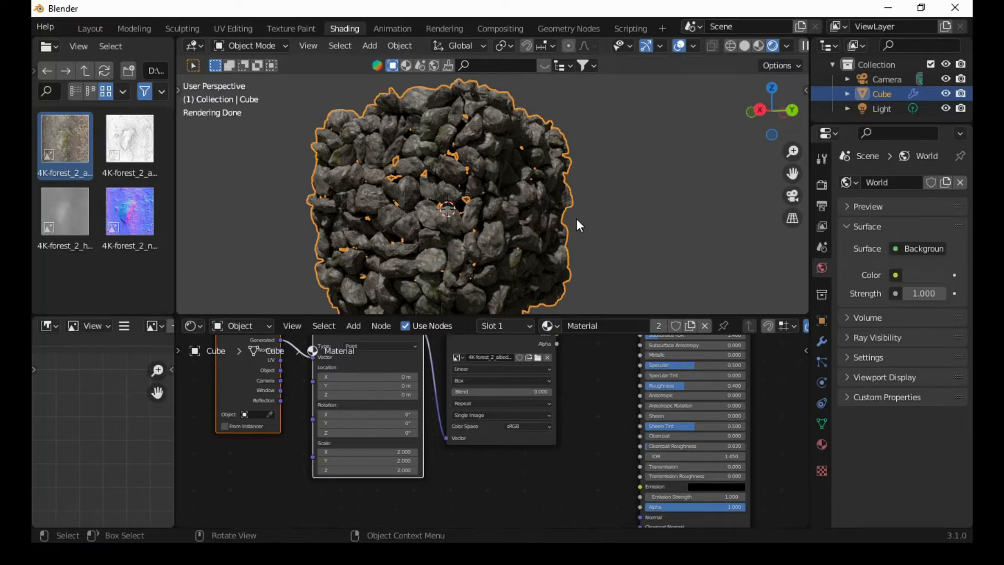
{"action": "middle_click_drag", "start_coordinate": [576, 218], "coordinate": [640, 210], "text": "shift"}
{"action": "left_click_drag", "start_coordinate": [115, 196], "coordinate": [479, 491]}
{"action": "middle_click_drag", "start_coordinate": [580, 459], "coordinate": [590, 343]}
{"action": "left_click", "coordinate": [537, 438]}
{"action": "left_click", "coordinate": [522, 458]}
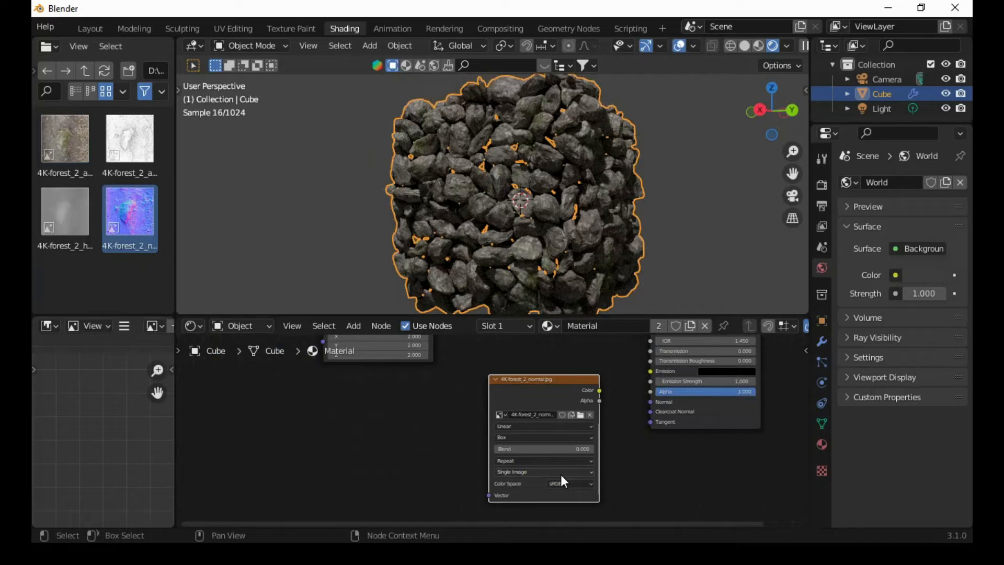
{"action": "left_click", "coordinate": [561, 482]}
{"action": "left_click", "coordinate": [564, 445]}
- Shift the Texture Coordinate and Mapping nodes and connect the Mapping Vector to the normal texture's Vector input
{"action": "middle_click_drag", "start_coordinate": [646, 460], "coordinate": [732, 536]}
{"action": "scroll", "coordinate": [516, 412], "scroll_direction": "down", "scroll_amount": 5}
{"action": "left_click", "coordinate": [491, 346]}
{"action": "left_click", "coordinate": [414, 350], "text": "shift"}
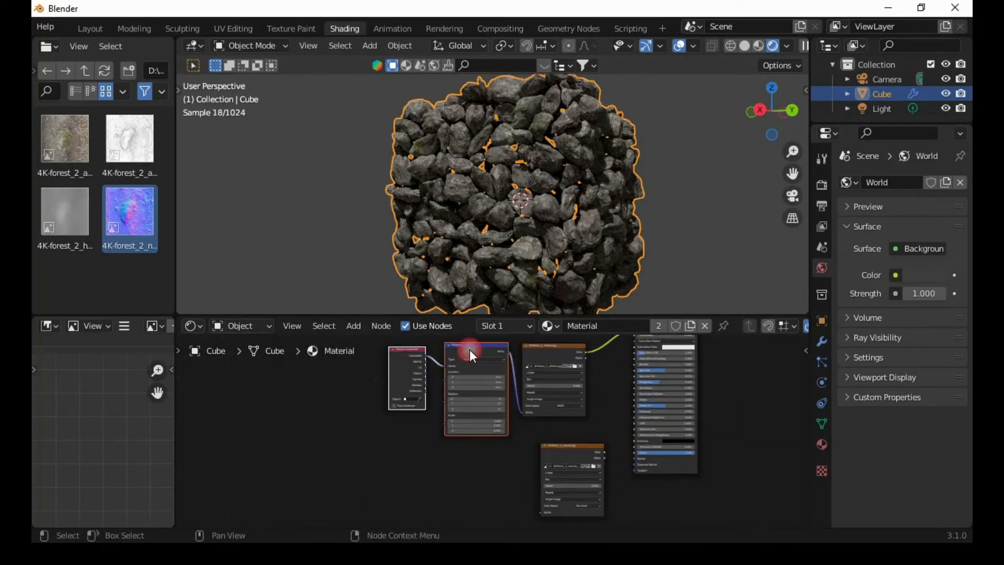
{"action": "left_click_drag", "start_coordinate": [492, 353], "coordinate": [461, 438]}
{"action": "middle_click_drag", "start_coordinate": [511, 450], "coordinate": [448, 404]}
{"action": "scroll", "coordinate": [447, 403], "scroll_direction": "up", "scroll_amount": 7}
{"action": "left_click_drag", "start_coordinate": [359, 363], "coordinate": [466, 493]}
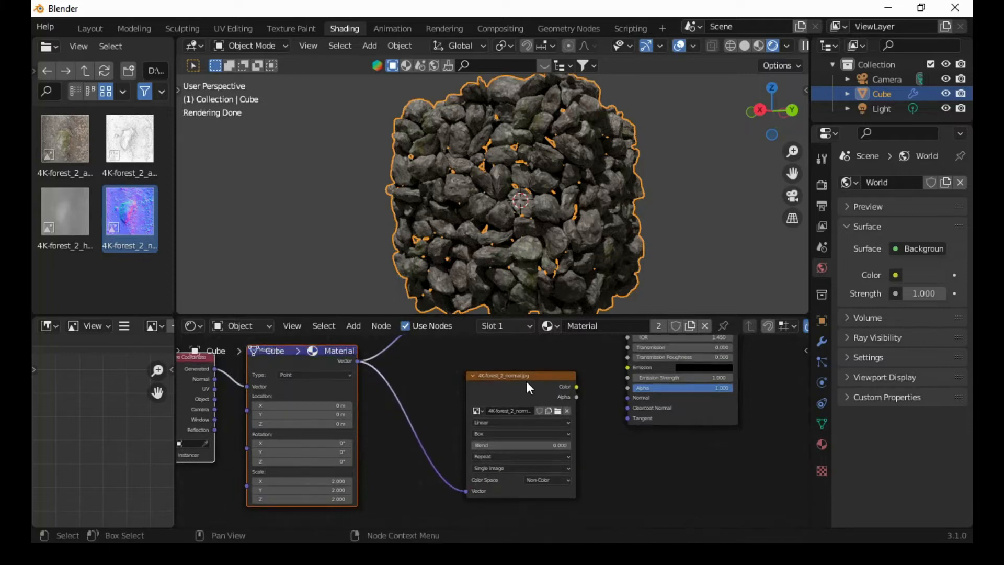
- Make room beside the normal texture and add a Normal Map node between it and the Principled BSDF
{"action": "left_click_drag", "start_coordinate": [526, 380], "coordinate": [460, 390]}
{"action": "left_click", "coordinate": [571, 418]}
{"action": "key", "text": "shift+a"}
{"action": "left_click", "coordinate": [508, 373]}
{"action": "type", "text": "normal"}
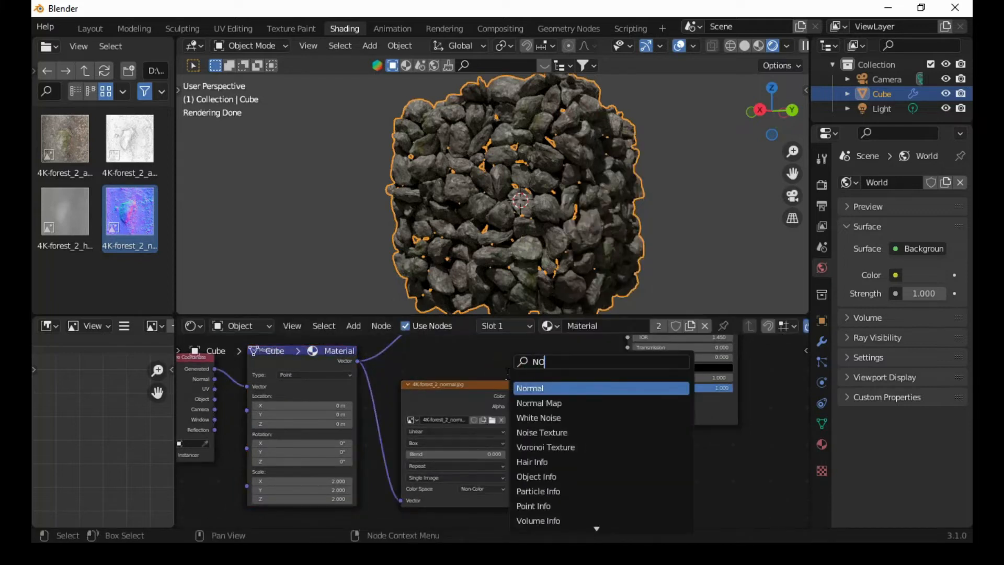
{"action": "key", "text": "Down"}
{"action": "key", "text": "Return"}
{"action": "left_click", "coordinate": [579, 413]}
- Connect the normal texture's Color to the Normal Map and its Normal output to the Principled BSDF's Normal input
{"action": "left_click_drag", "start_coordinate": [511, 396], "coordinate": [523, 445]}
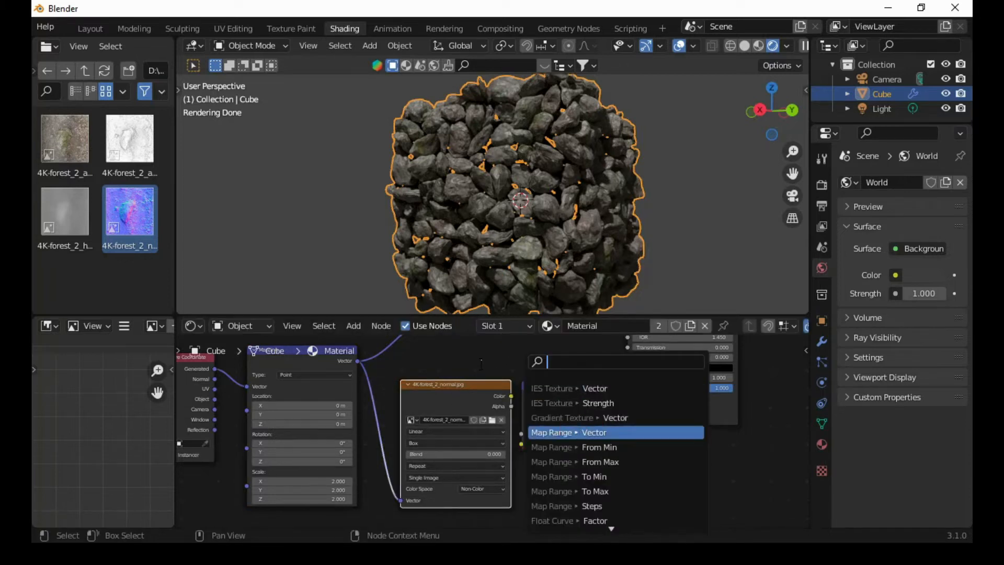
{"action": "key", "text": "Escape"}
{"action": "left_click_drag", "start_coordinate": [511, 396], "coordinate": [541, 438]}
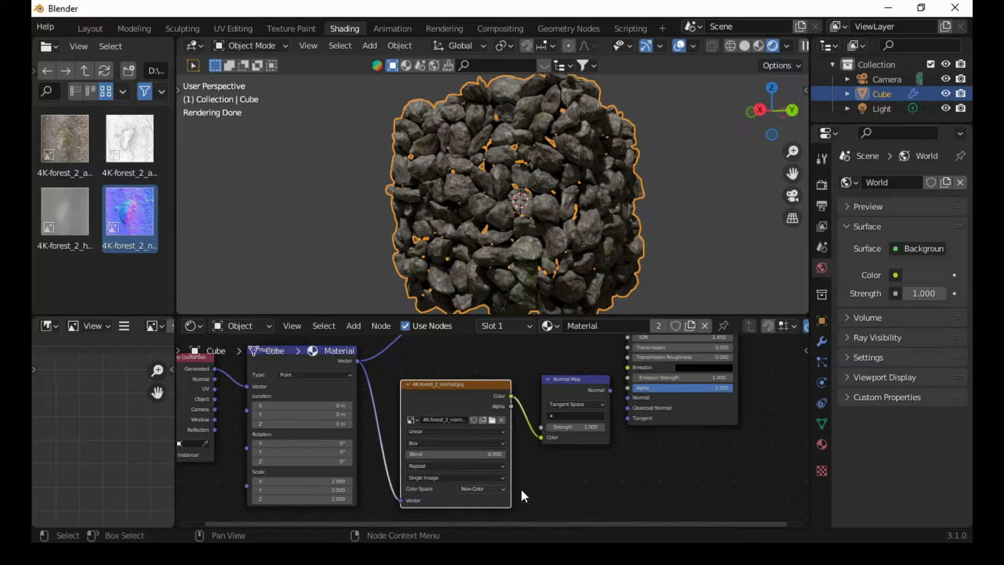
{"action": "left_click", "coordinate": [612, 392]}
{"action": "left_click_drag", "start_coordinate": [624, 395], "coordinate": [627, 397]}
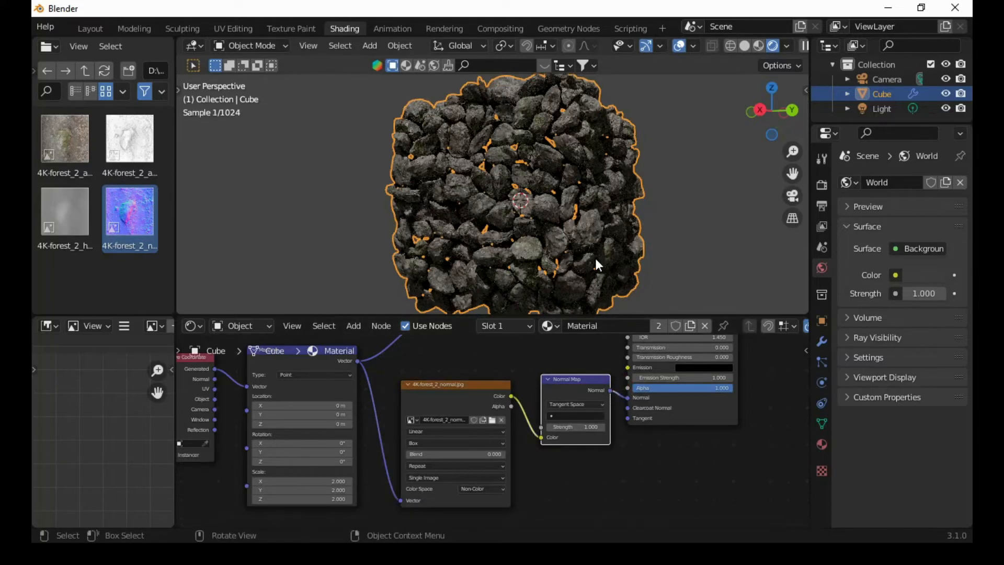
- Spread out the coordinate, Mapping, normal texture and Normal Map nodes to free space below the albedo texture
{"action": "scroll", "coordinate": [594, 255], "scroll_direction": "up", "scroll_amount": 3}
{"action": "middle_click_drag", "start_coordinate": [501, 366], "coordinate": [546, 449]}
{"action": "scroll", "coordinate": [505, 459], "scroll_direction": "down", "scroll_amount": 2}
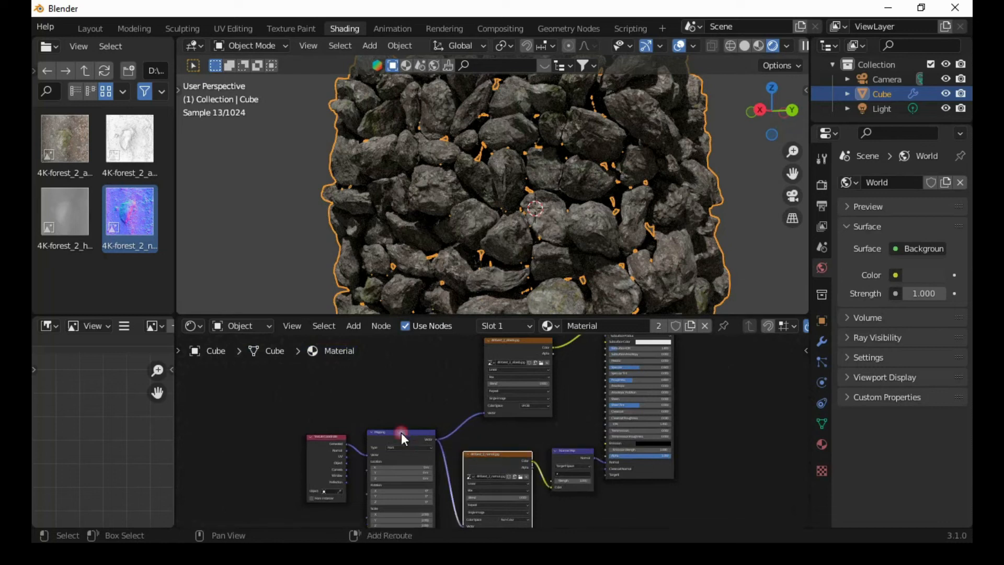
{"action": "left_click", "coordinate": [342, 438], "text": "shift"}
{"action": "left_click_drag", "start_coordinate": [500, 457], "coordinate": [500, 525]}
{"action": "middle_click_drag", "start_coordinate": [479, 482], "coordinate": [473, 447]}
{"action": "left_click", "coordinate": [404, 462]}
{"action": "left_click", "coordinate": [332, 472], "text": "shift"}
{"action": "left_click_drag", "start_coordinate": [335, 482], "coordinate": [280, 398]}
{"action": "left_click_drag", "start_coordinate": [578, 382], "coordinate": [573, 487]}
- Add the 4K-forest_2_height.jpg image as a separate texture node and link the Mapping Vector directly to the albedo texture again
{"action": "left_click_drag", "start_coordinate": [72, 213], "coordinate": [543, 404]}
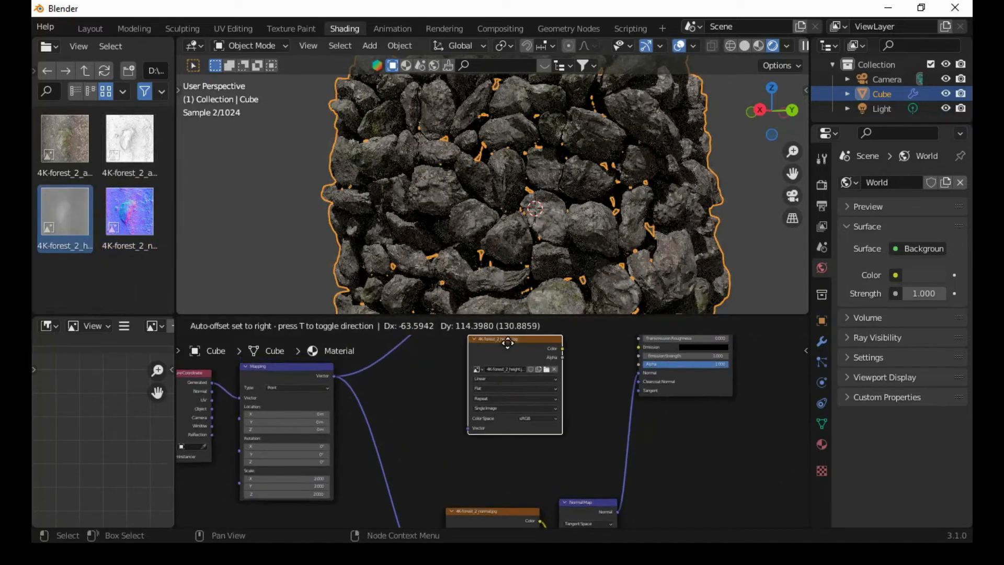
{"action": "left_click", "coordinate": [510, 347]}
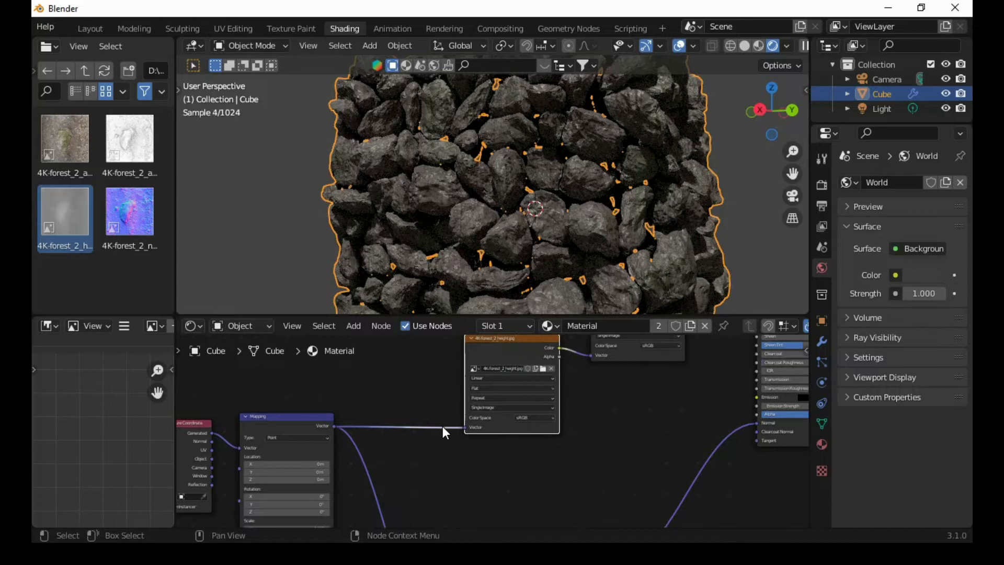
{"action": "left_click_drag", "start_coordinate": [519, 341], "coordinate": [564, 399]}
{"action": "left_click_drag", "start_coordinate": [507, 484], "coordinate": [497, 401]}
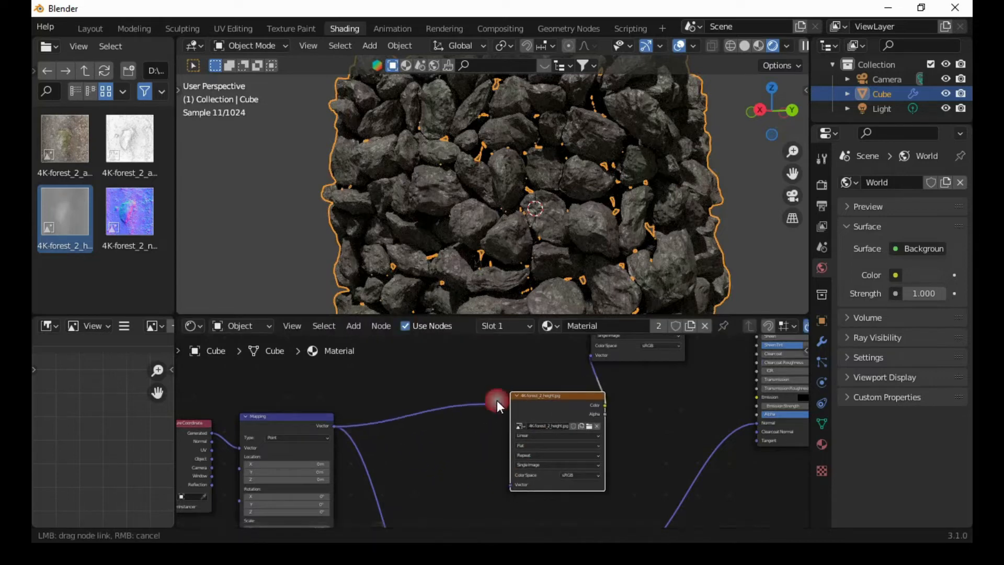
{"action": "middle_click_drag", "start_coordinate": [564, 383], "coordinate": [554, 439]}
{"action": "left_click_drag", "start_coordinate": [585, 450], "coordinate": [569, 496]}
{"action": "left_click_drag", "start_coordinate": [328, 482], "coordinate": [582, 411]}
{"action": "middle_click_drag", "start_coordinate": [538, 366], "coordinate": [504, 340]}
{"action": "middle_click_drag", "start_coordinate": [520, 424], "coordinate": [524, 337]}
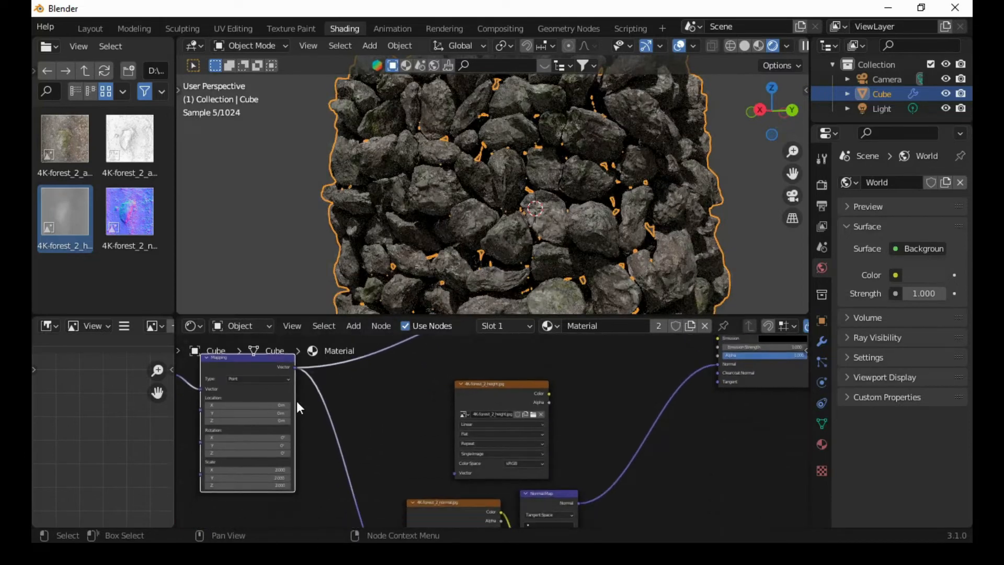
- Connect the Mapping Vector to the height texture and set it to Non-Color color space and Box projection
{"action": "left_click_drag", "start_coordinate": [390, 434], "coordinate": [462, 472]}
{"action": "left_click", "coordinate": [513, 462]}
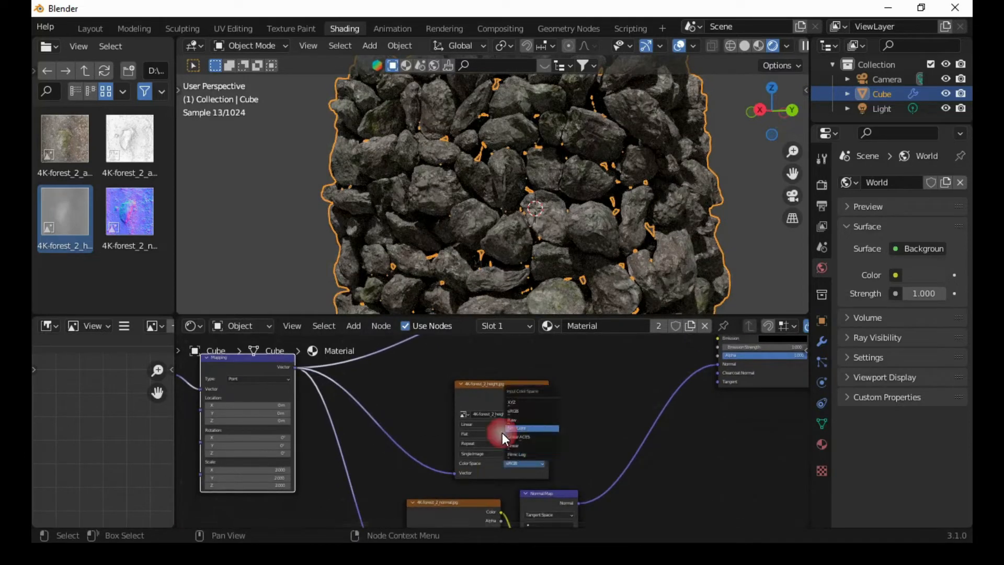
{"action": "left_click", "coordinate": [516, 429]}
{"action": "left_click", "coordinate": [490, 435]}
{"action": "left_click", "coordinate": [501, 447]}
- Connect the height texture's Color to the Principled BSDF's Roughness input
{"action": "scroll", "coordinate": [501, 447], "scroll_direction": "up", "scroll_amount": 3}
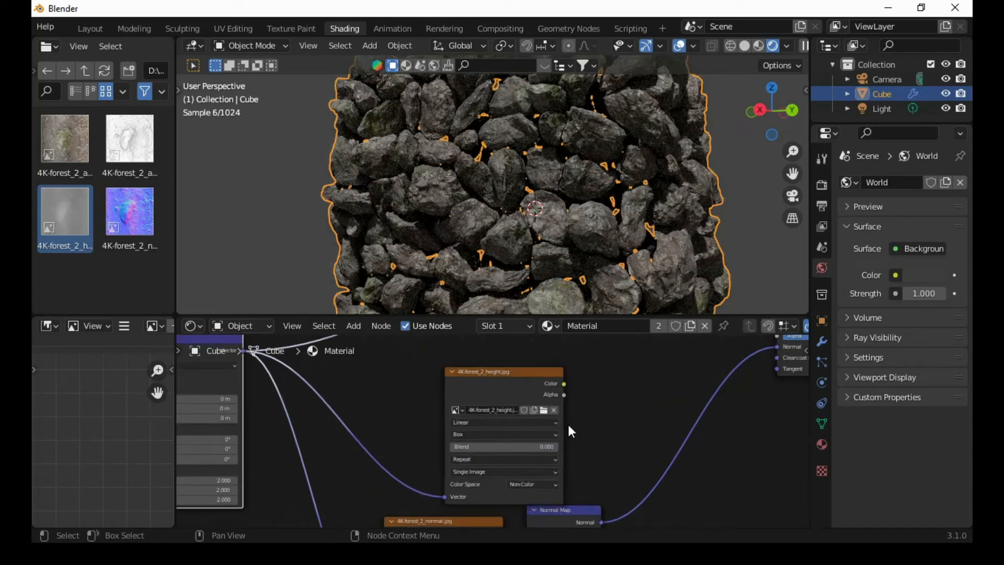
{"action": "middle_click_drag", "start_coordinate": [528, 370], "coordinate": [408, 466]}
{"action": "left_click_drag", "start_coordinate": [408, 467], "coordinate": [517, 381]}
{"action": "middle_click_drag", "start_coordinate": [587, 399], "coordinate": [464, 454]}
{"action": "left_click_drag", "start_coordinate": [525, 367], "coordinate": [519, 391]}
{"action": "left_click_drag", "start_coordinate": [430, 477], "coordinate": [535, 385]}
{"action": "scroll", "coordinate": [675, 196], "scroll_direction": "down", "scroll_amount": 2}
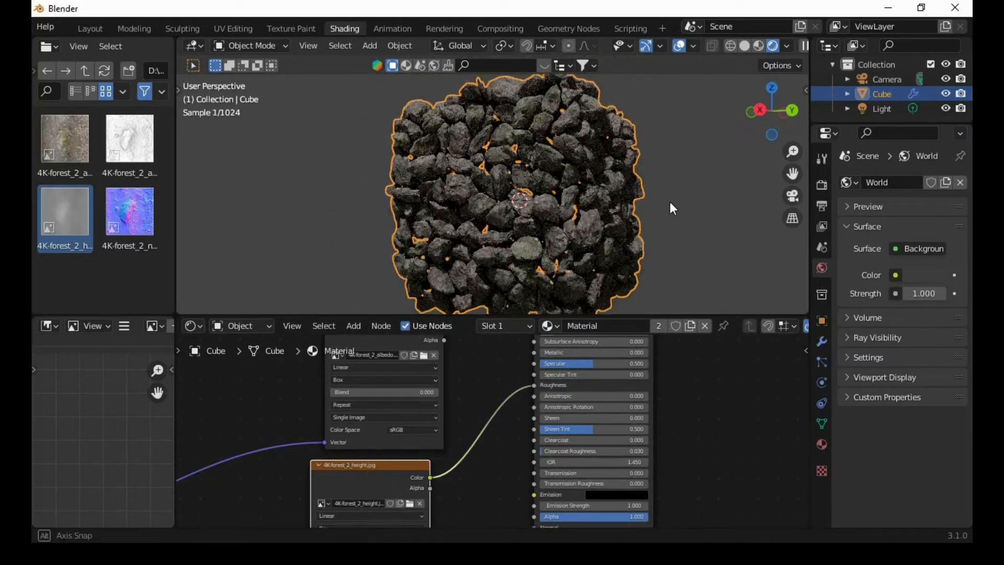
- Move the Normal Map and normal texture nodes up beneath the height texture
{"action": "middle_click_drag", "start_coordinate": [670, 202], "coordinate": [630, 204]}
{"action": "scroll", "coordinate": [456, 486], "scroll_direction": "down", "scroll_amount": 2}
{"action": "middle_click_drag", "start_coordinate": [456, 486], "coordinate": [475, 405]}
{"action": "scroll", "coordinate": [473, 441], "scroll_direction": "up", "scroll_amount": 3}
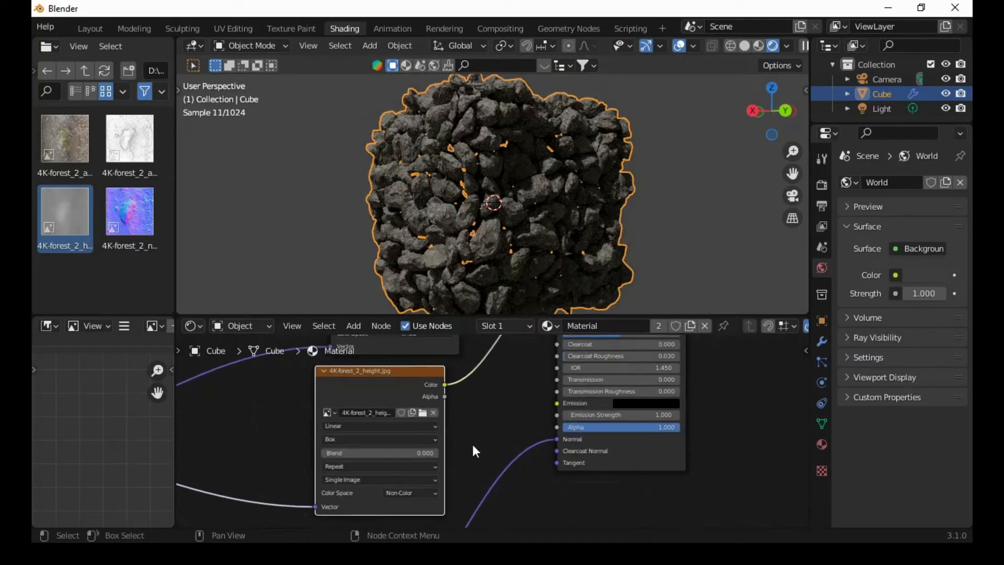
{"action": "middle_click_drag", "start_coordinate": [465, 456], "coordinate": [518, 481]}
{"action": "left_click_drag", "start_coordinate": [422, 456], "coordinate": [619, 376]}
{"action": "left_click_drag", "start_coordinate": [264, 472], "coordinate": [430, 377]}
- Tidy the node layout by moving the Mapping and Texture Coordinate nodes closer to the image textures
{"action": "scroll", "coordinate": [443, 380], "scroll_direction": "down", "scroll_amount": 5}
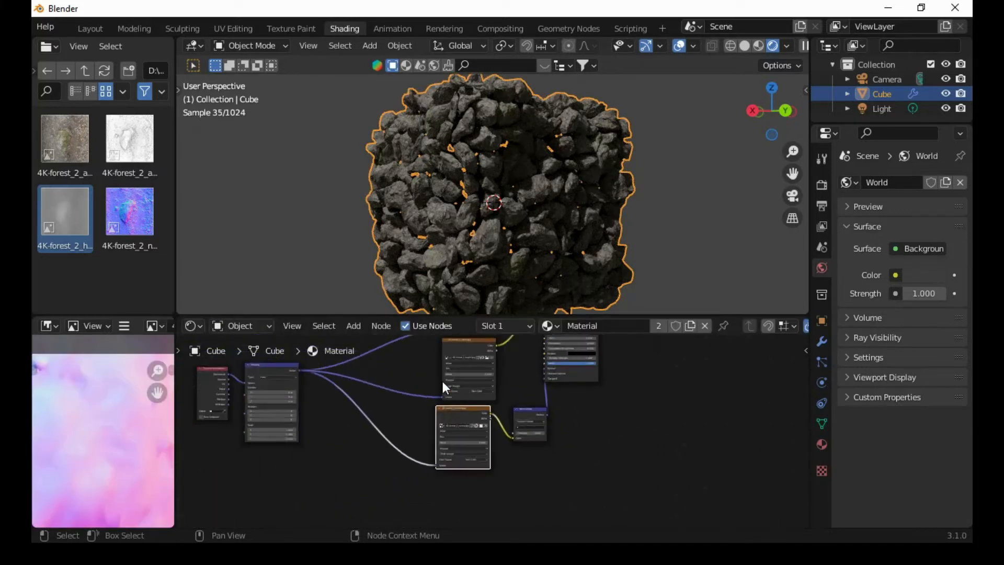
{"action": "middle_click_drag", "start_coordinate": [363, 390], "coordinate": [396, 471]}
{"action": "left_click_drag", "start_coordinate": [320, 444], "coordinate": [381, 444]}
{"action": "left_click_drag", "start_coordinate": [255, 447], "coordinate": [319, 447]}
{"action": "scroll", "coordinate": [680, 412], "scroll_direction": "up", "scroll_amount": 2}
{"action": "scroll", "coordinate": [680, 412], "scroll_direction": "up", "scroll_amount": 1}
{"action": "left_click_drag", "start_coordinate": [517, 414], "coordinate": [525, 411]}
{"action": "scroll", "coordinate": [413, 400], "scroll_direction": "down", "scroll_amount": 2}
{"action": "middle_click_drag", "start_coordinate": [412, 400], "coordinate": [354, 454]}
{"action": "scroll", "coordinate": [507, 245], "scroll_direction": "up", "scroll_amount": 2}
{"action": "scroll", "coordinate": [548, 151], "scroll_direction": "down", "scroll_amount": 2}
{"action": "middle_click_drag", "start_coordinate": [548, 152], "coordinate": [594, 148]}
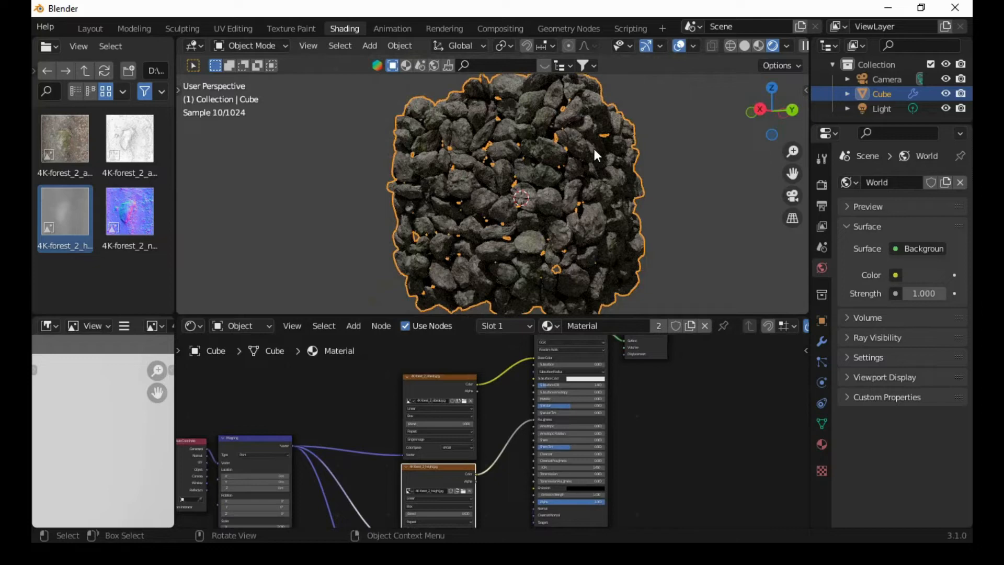
- Review the Set Material node at the end of the geometry node tree and inspect the textured stones around the cube
{"action": "left_click", "coordinate": [581, 29]}
{"action": "scroll", "coordinate": [582, 360], "scroll_direction": "up", "scroll_amount": 3}
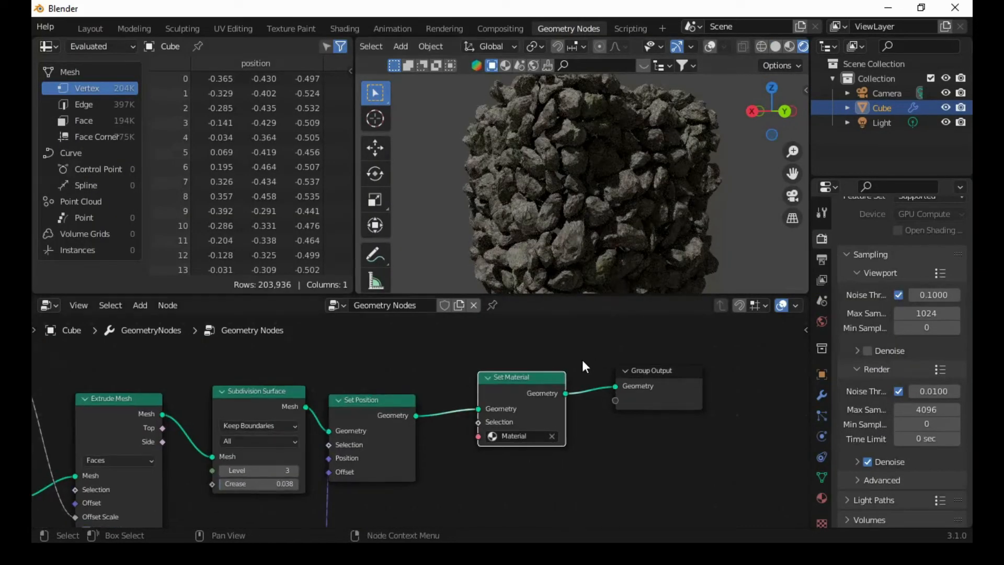
{"action": "left_click_drag", "start_coordinate": [489, 440], "coordinate": [544, 413]}
{"action": "left_click", "coordinate": [689, 465]}
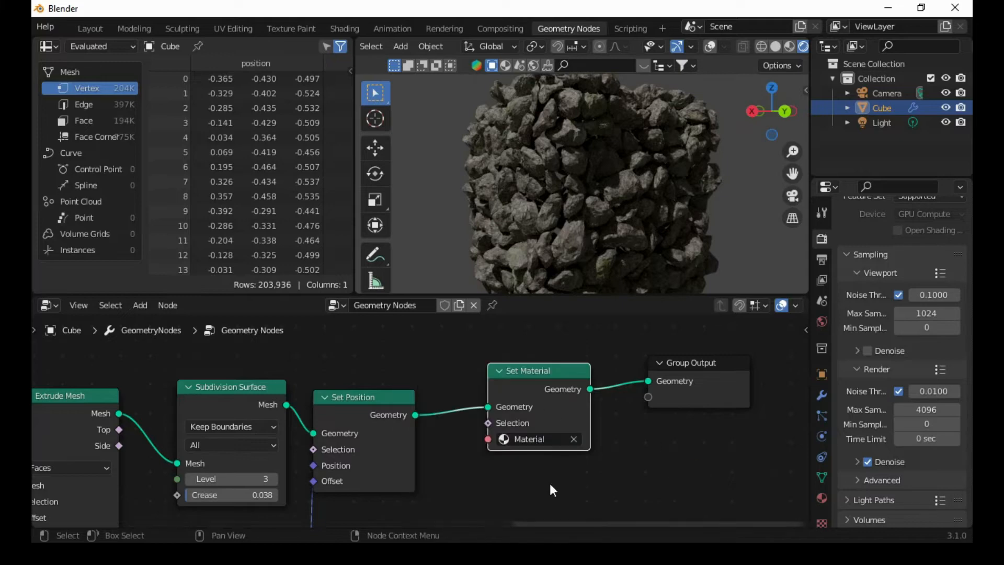
{"action": "scroll", "coordinate": [551, 483], "scroll_direction": "down", "scroll_amount": 1}
{"action": "middle_click_drag", "start_coordinate": [614, 224], "coordinate": [682, 206]}
{"action": "middle_click_drag", "start_coordinate": [560, 195], "coordinate": [635, 190]}
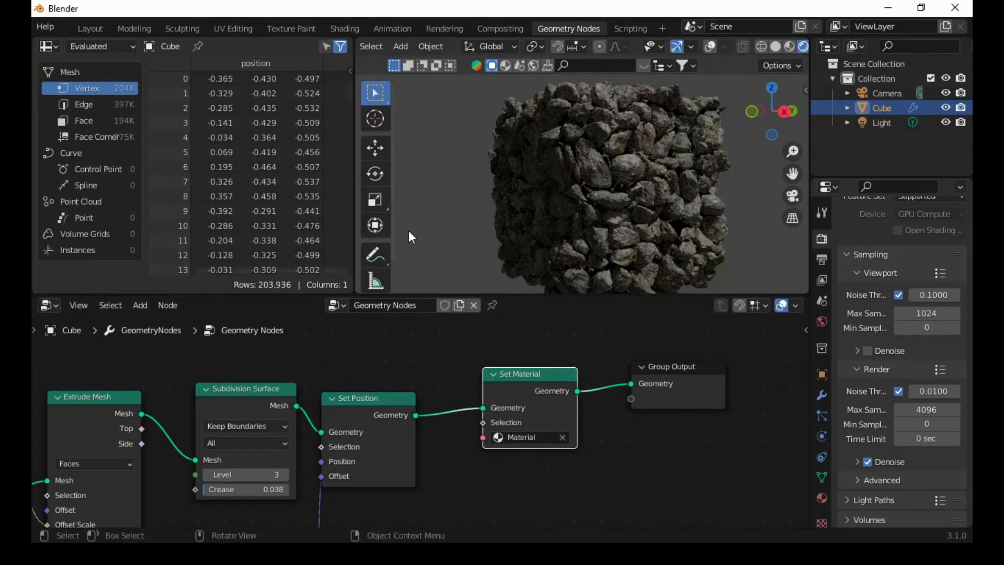
- Return to the Layout workspace and examine the stone cube in rendered shading
{"action": "left_click", "coordinate": [83, 29]}
{"action": "scroll", "coordinate": [540, 275], "scroll_direction": "up", "scroll_amount": 5}
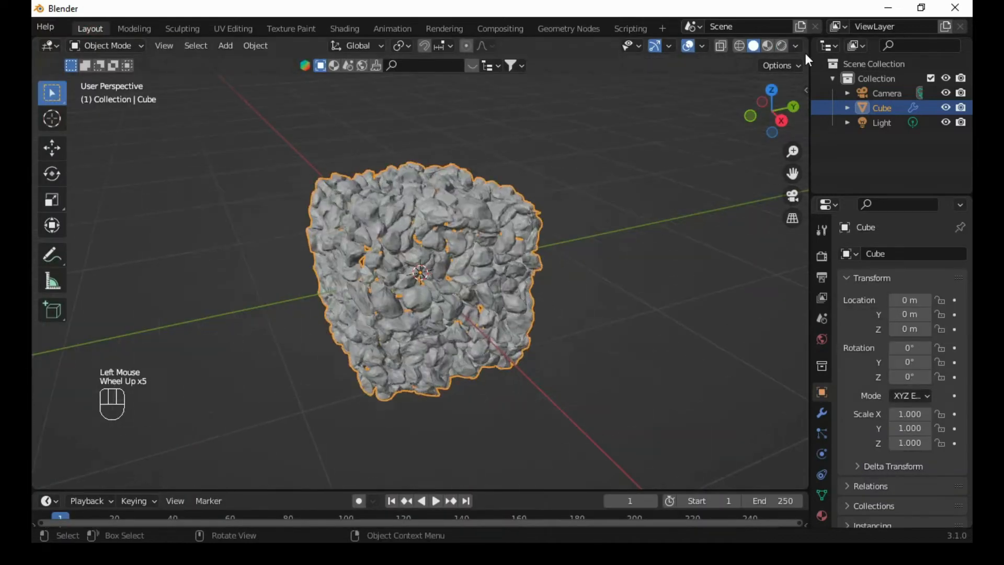
{"action": "left_click", "coordinate": [781, 46]}
{"action": "scroll", "coordinate": [571, 236], "scroll_direction": "up", "scroll_amount": 2}
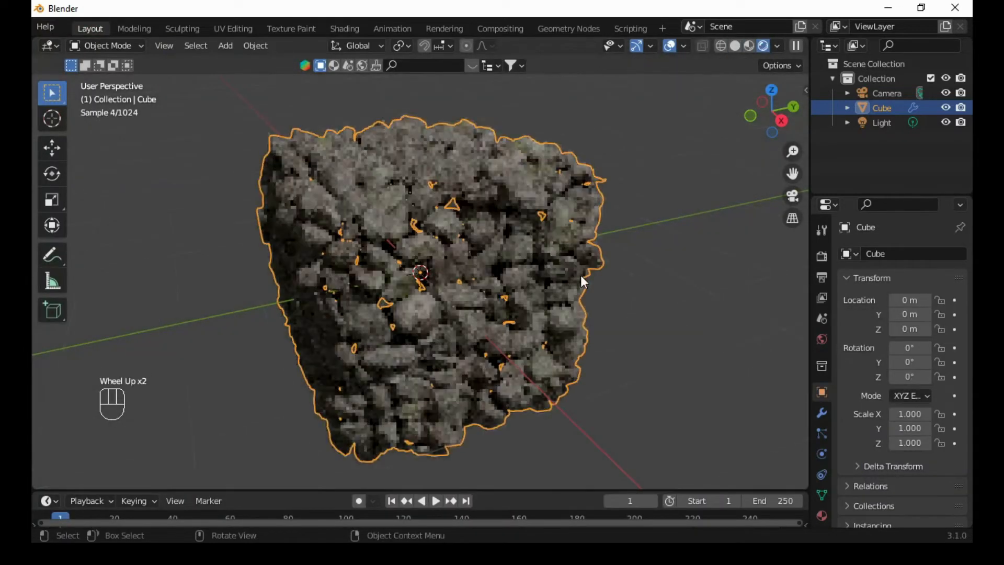
{"action": "middle_click_drag", "start_coordinate": [580, 275], "coordinate": [610, 249]}
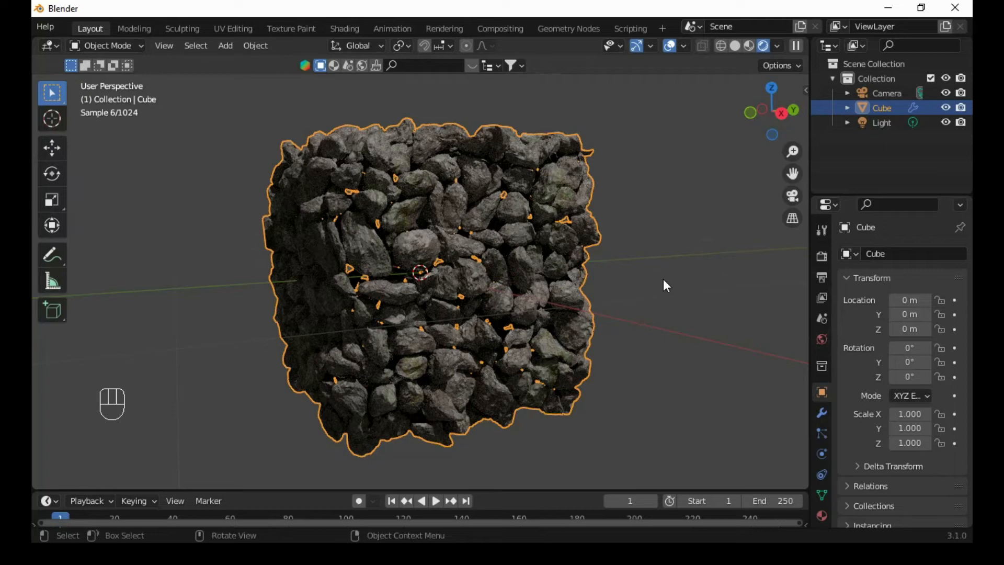
{"action": "middle_click_drag", "start_coordinate": [666, 285], "coordinate": [653, 280], "text": "shift"}
{"action": "scroll", "coordinate": [645, 266], "scroll_direction": "down", "scroll_amount": 2}
- Look through the camera and lock the camera to the view
{"action": "key", "text": "KP_0"}
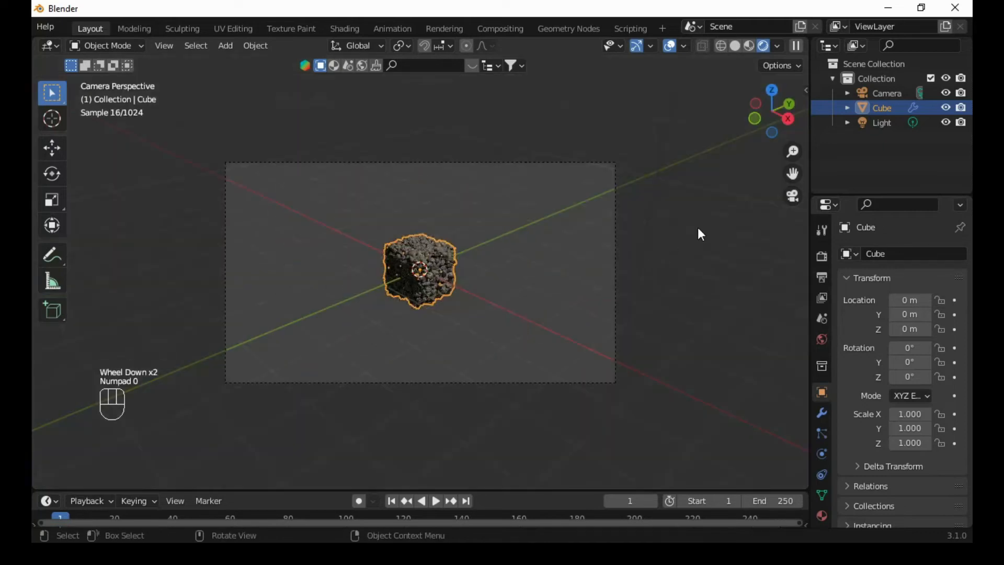
{"action": "key", "text": "n"}
{"action": "left_click", "coordinate": [799, 159]}
{"action": "left_click", "coordinate": [717, 269]}
- Move the camera close to the stone cube, offset it toward the right of the frame, and preview its material
{"action": "scroll", "coordinate": [523, 342], "scroll_direction": "up", "scroll_amount": 5}
{"action": "middle_click_drag", "start_coordinate": [526, 336], "coordinate": [539, 324]}
{"action": "left_click", "coordinate": [735, 46]}
{"action": "middle_click_drag", "start_coordinate": [447, 292], "coordinate": [463, 272]}
{"action": "middle_click_drag", "start_coordinate": [463, 272], "coordinate": [542, 288], "text": "shift"}
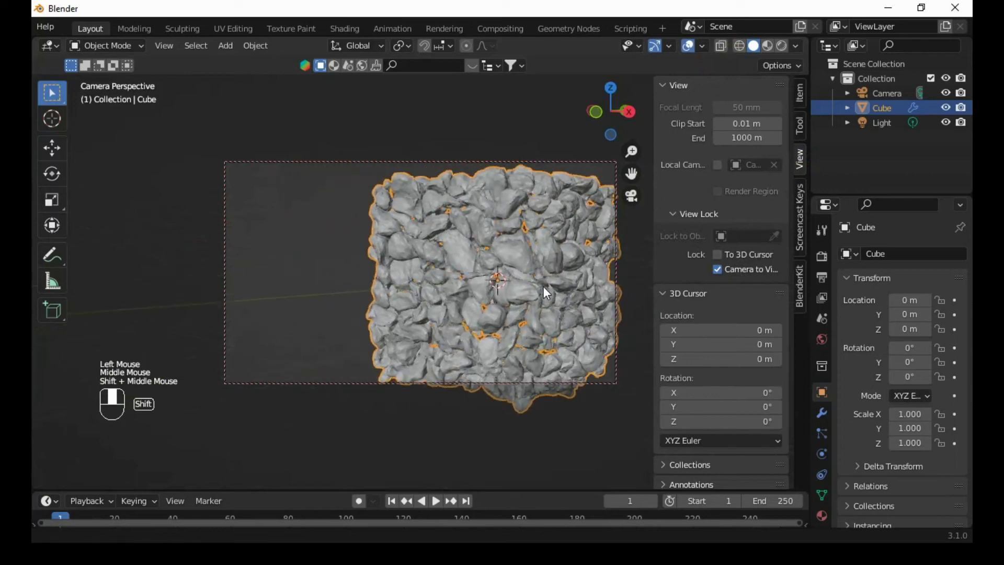
{"action": "left_click", "coordinate": [768, 46]}
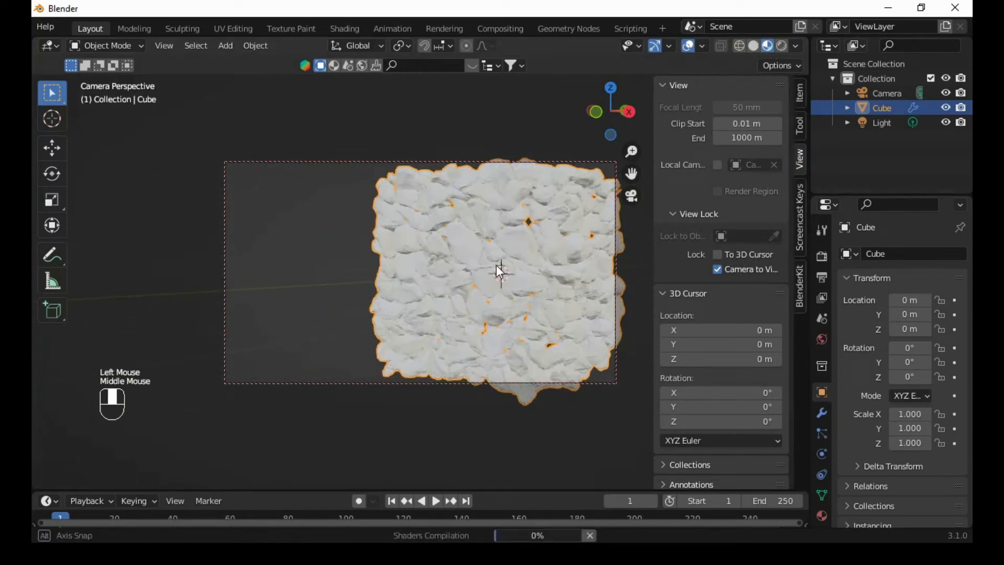
{"action": "middle_click_drag", "start_coordinate": [497, 271], "coordinate": [486, 251]}
- Search the BlenderKit HDRIs for Forest, load Forest Cave as the environment, and show the scene in rendered shading
{"action": "left_click", "coordinate": [363, 65]}
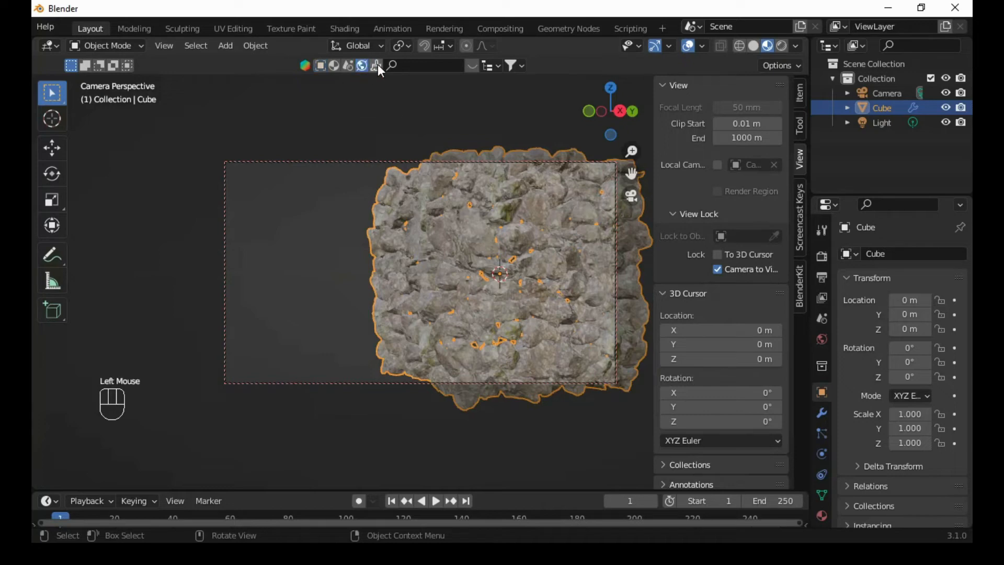
{"action": "left_click", "coordinate": [414, 64]}
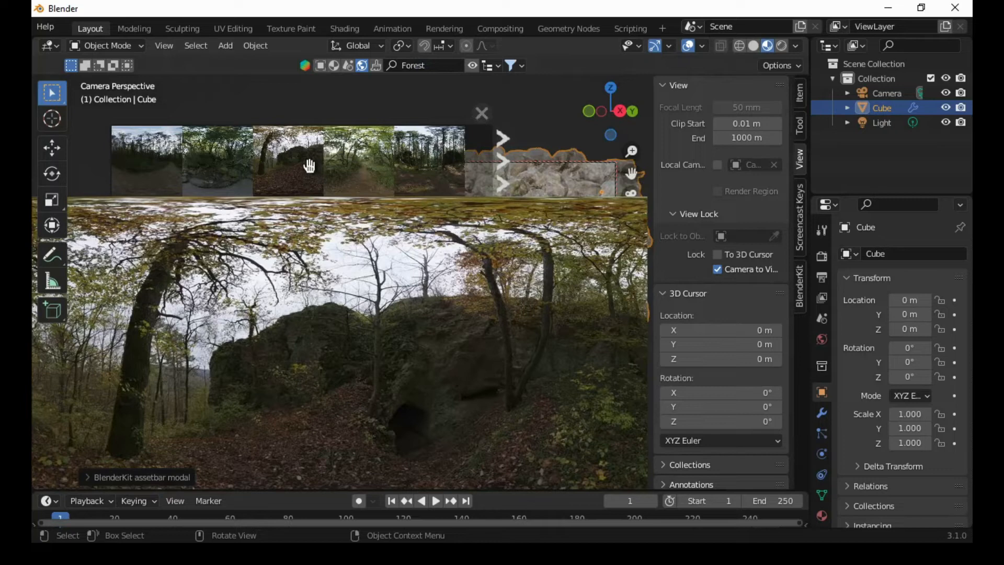
{"action": "left_click", "coordinate": [310, 166]}
{"action": "left_click", "coordinate": [310, 209]}
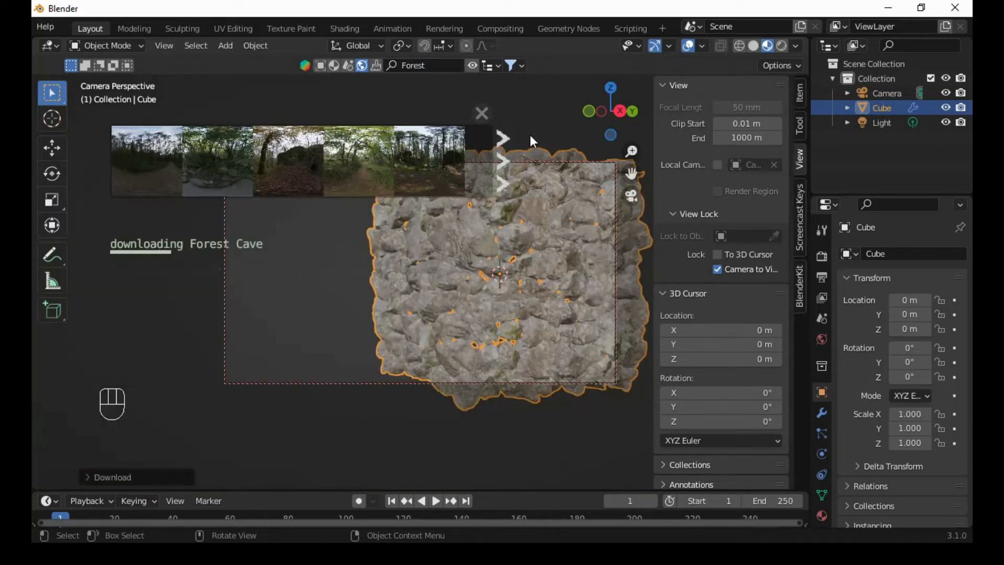
{"action": "left_click", "coordinate": [482, 113]}
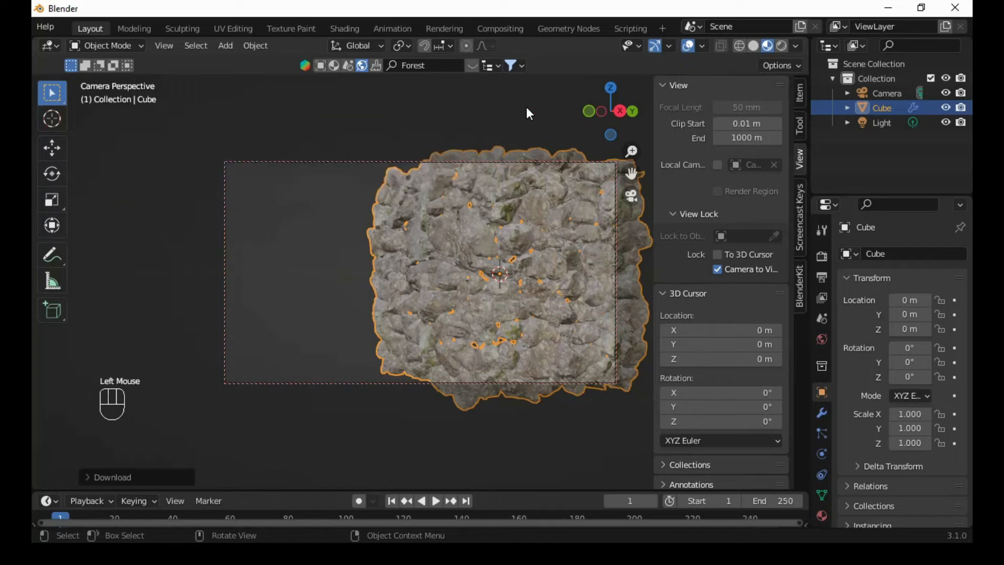
{"action": "left_click", "coordinate": [782, 47]}
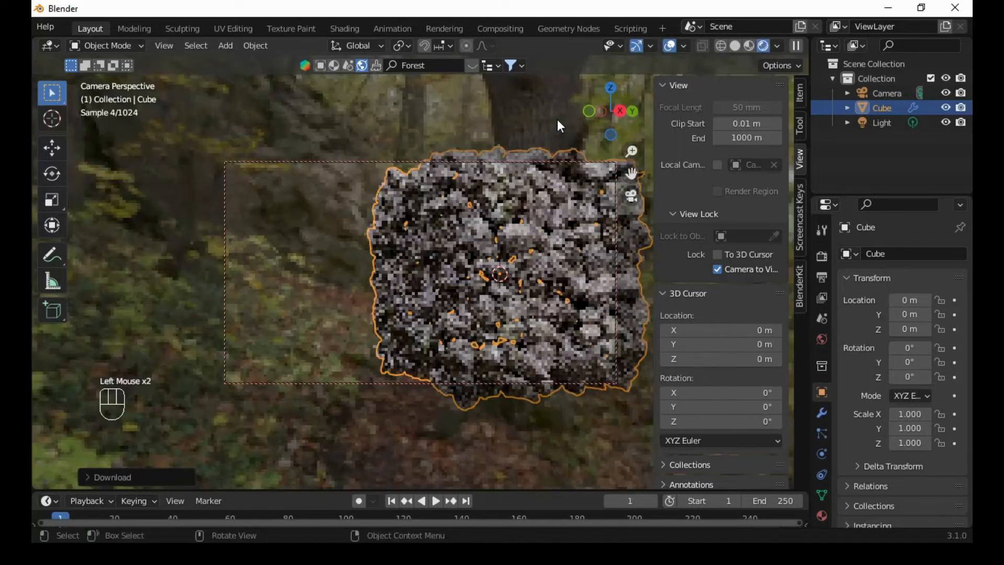
- Hide the Light object and orbit the camera to frame another side of the stone cube
{"action": "left_click", "coordinate": [946, 123]}
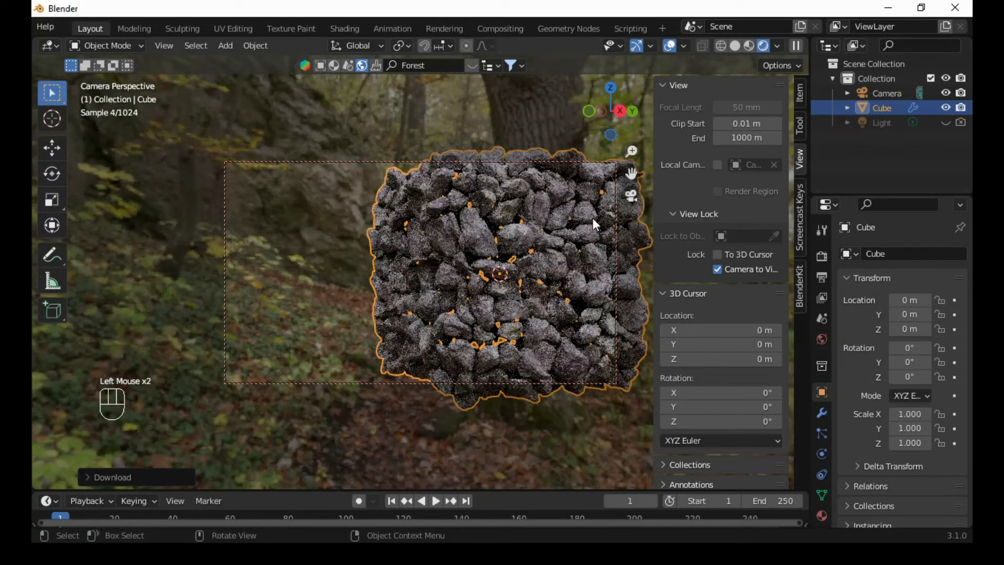
{"action": "scroll", "coordinate": [591, 218], "scroll_direction": "up", "scroll_amount": 1}
{"action": "scroll", "coordinate": [591, 218], "scroll_direction": "down", "scroll_amount": 1}
{"action": "middle_click_drag", "start_coordinate": [591, 217], "coordinate": [513, 302]}
{"action": "scroll", "coordinate": [506, 299], "scroll_direction": "up", "scroll_amount": 2}
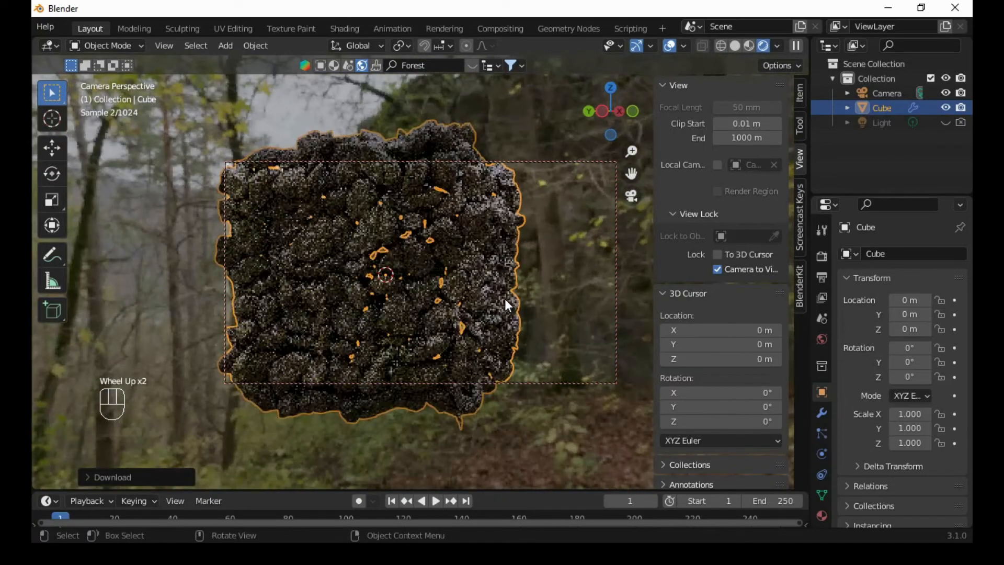
- Nudge the stone cube slightly, and orbit and pan the camera so the cube fills the left part of the frame
{"action": "key", "text": "g"}
{"action": "left_click", "coordinate": [509, 304]}
{"action": "left_click", "coordinate": [437, 299], "text": "shift"}
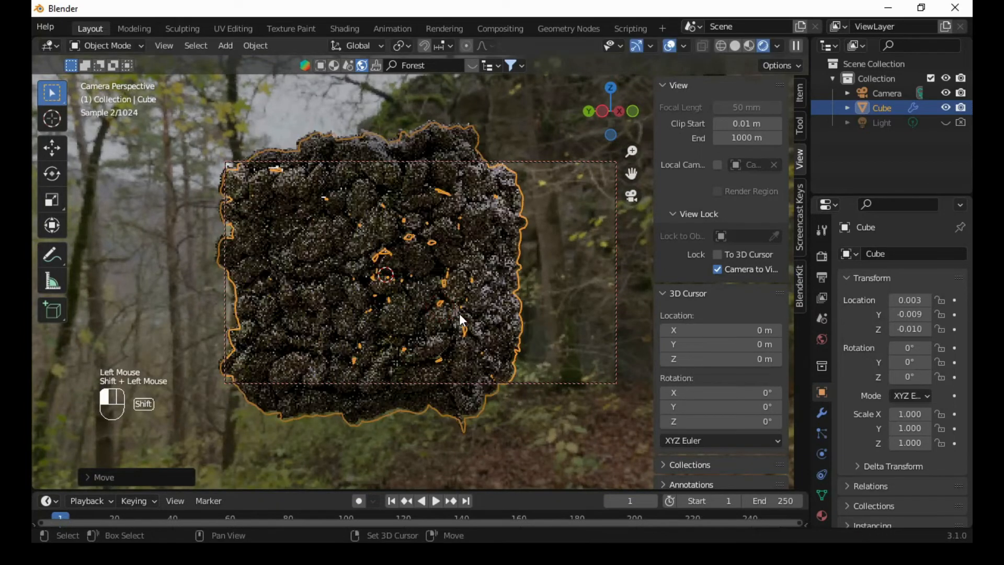
{"action": "middle_click", "coordinate": [430, 311], "text": "shift"}
{"action": "left_click", "coordinate": [735, 43]}
{"action": "middle_click_drag", "start_coordinate": [422, 289], "coordinate": [471, 284], "text": "shift"}
{"action": "mouse_move", "coordinate": [440, 277]}
{"action": "middle_mouse_down", "text": "shift"}
{"action": "mouse_move", "coordinate": [412, 290]}
{"action": "mouse_move", "coordinate": [398, 342]}
{"action": "middle_mouse_up", "text": "shift"}
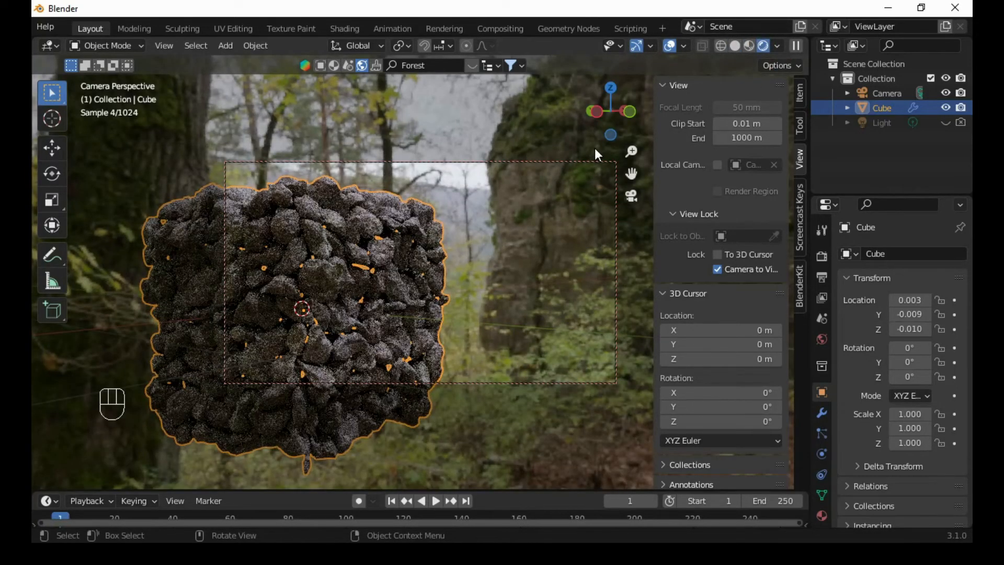
- Unlock the camera from the view, render the still image, and fit the whole result in the render window
{"action": "left_click", "coordinate": [725, 269]}
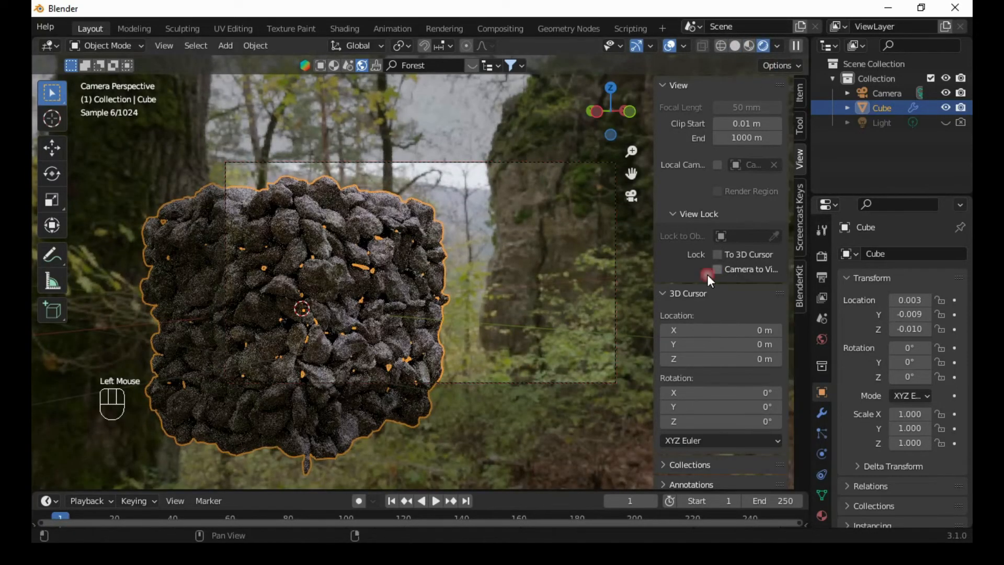
{"action": "scroll", "coordinate": [610, 273], "scroll_direction": "up", "scroll_amount": 2}
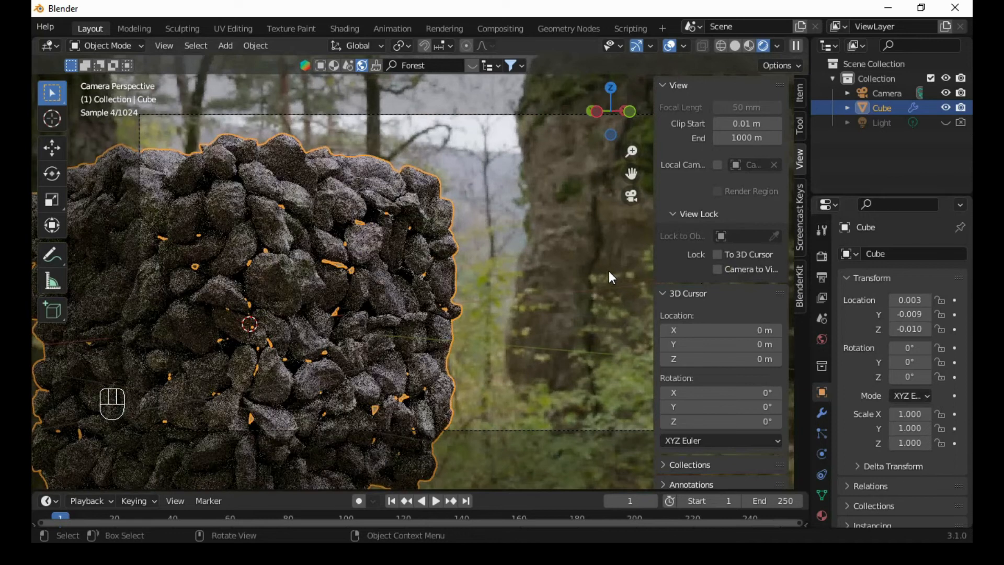
{"action": "key", "text": "F12"}
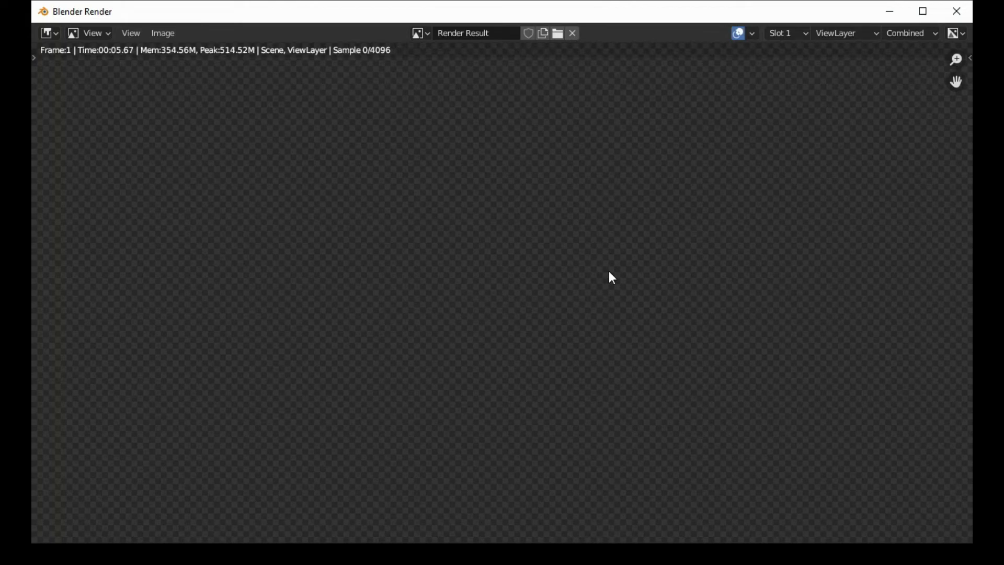
{"action": "key", "text": "Home"}
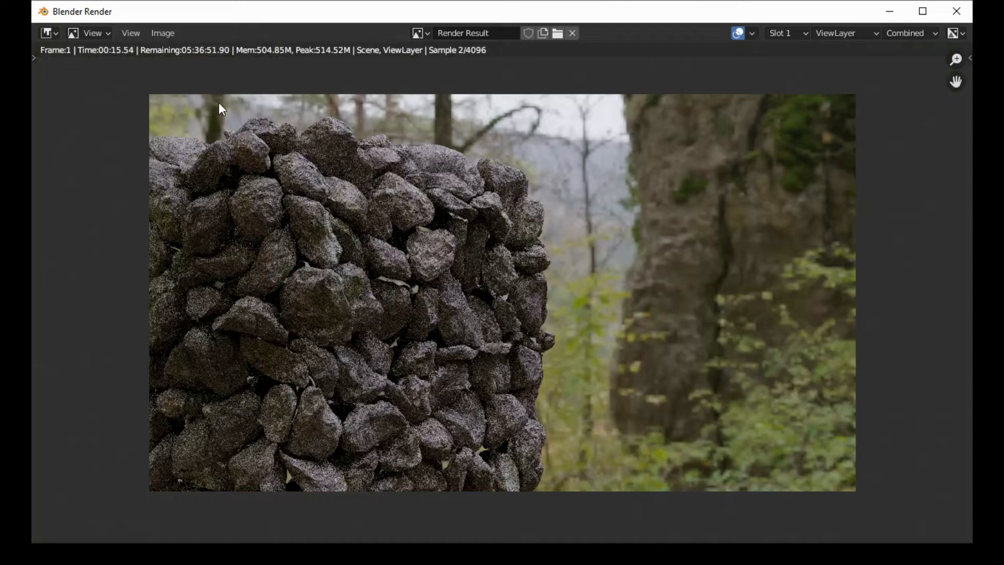
{"action": "left_click", "coordinate": [162, 33]}
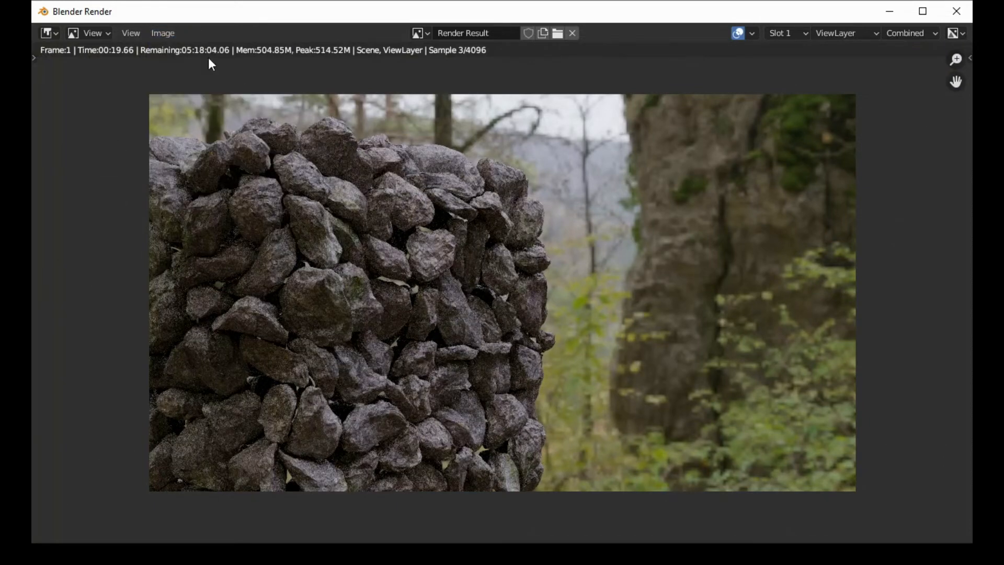
{"action": "left_click", "coordinate": [169, 32]}
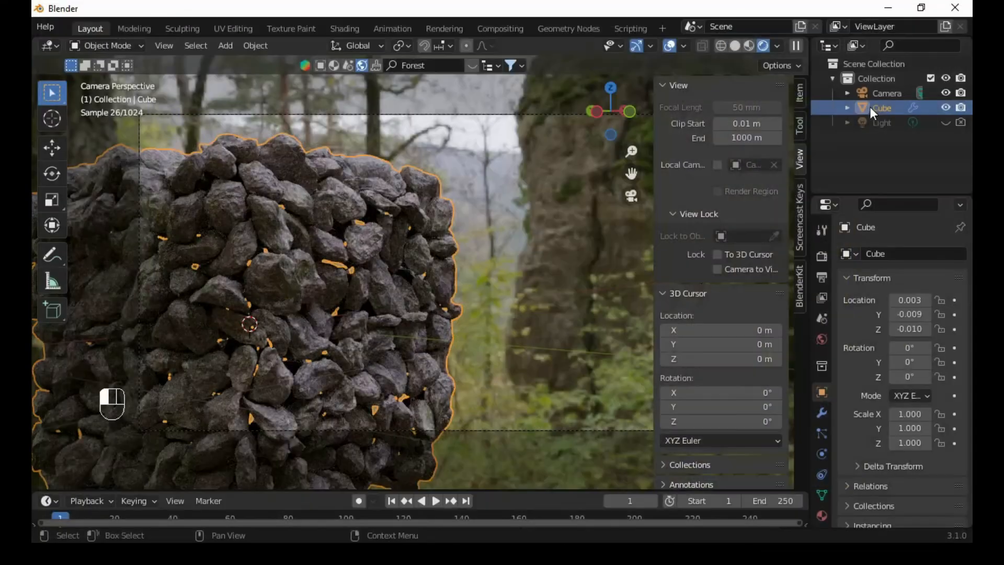
- In the cube's geometry nodes, connect the boolean Random Value output to the Selection input of Split Edges
{"action": "left_click", "coordinate": [566, 29]}
{"action": "middle_click_drag", "start_coordinate": [293, 361], "coordinate": [617, 366]}
{"action": "scroll", "coordinate": [424, 400], "scroll_direction": "down", "scroll_amount": 4}
{"action": "middle_click_drag", "start_coordinate": [246, 398], "coordinate": [381, 398]}
{"action": "left_click_drag", "start_coordinate": [291, 353], "coordinate": [320, 480]}
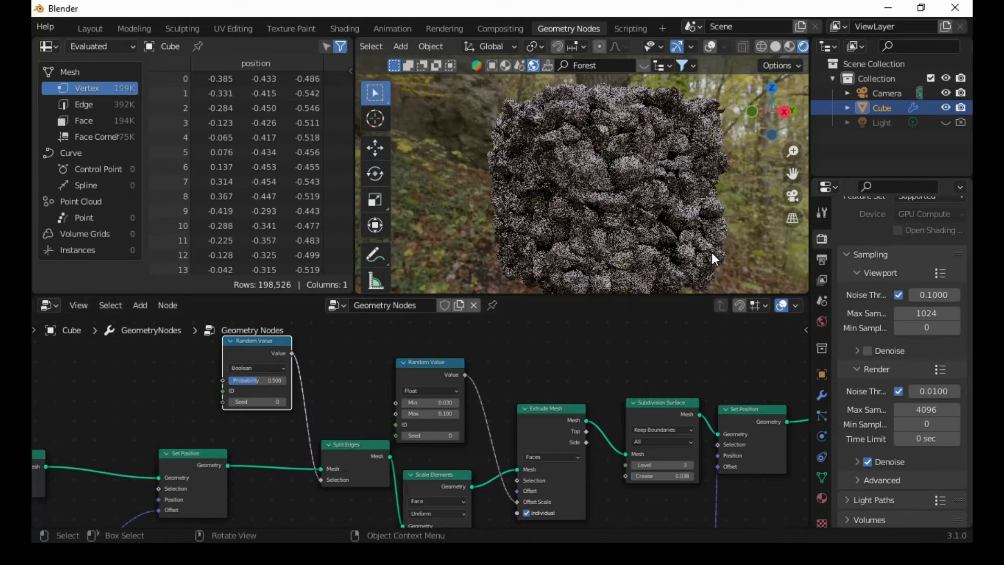
{"action": "left_click", "coordinate": [99, 27]}
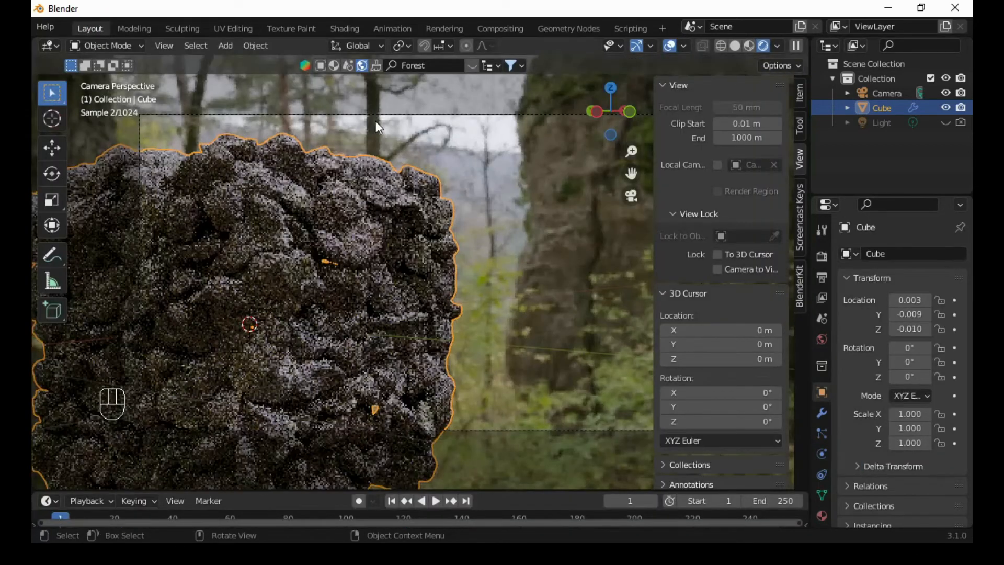
- Save the project as Geometry - Rock.blend in the A. Latihan Blender folder
{"action": "key", "text": "ctrl+s"}
{"action": "left_click", "coordinate": [464, 184]}
{"action": "key", "text": "Return"}
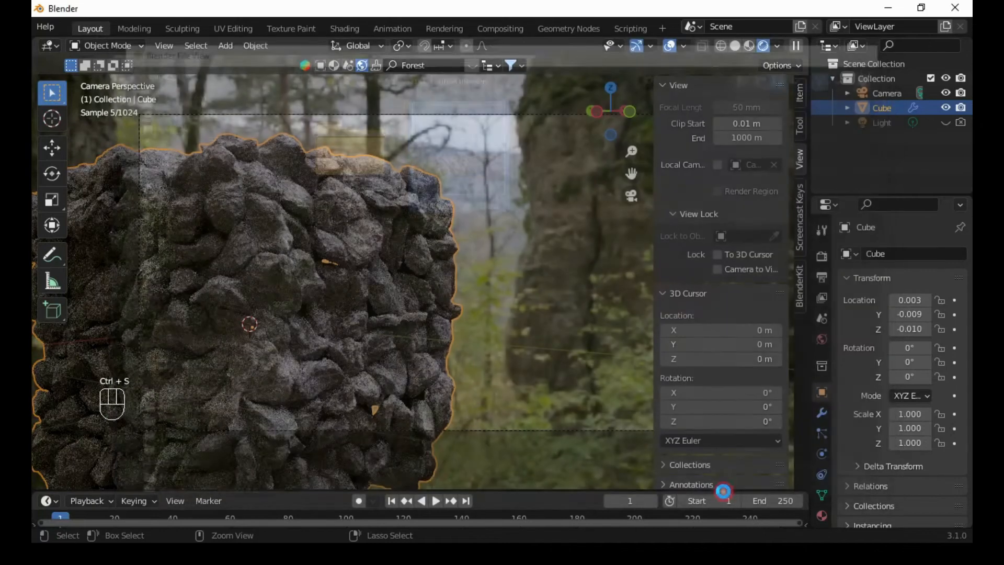
- Lock the camera to the view again and orbit it to frame the stone cube against the forest trees
{"action": "scroll", "coordinate": [513, 286], "scroll_direction": "down", "scroll_amount": 2}
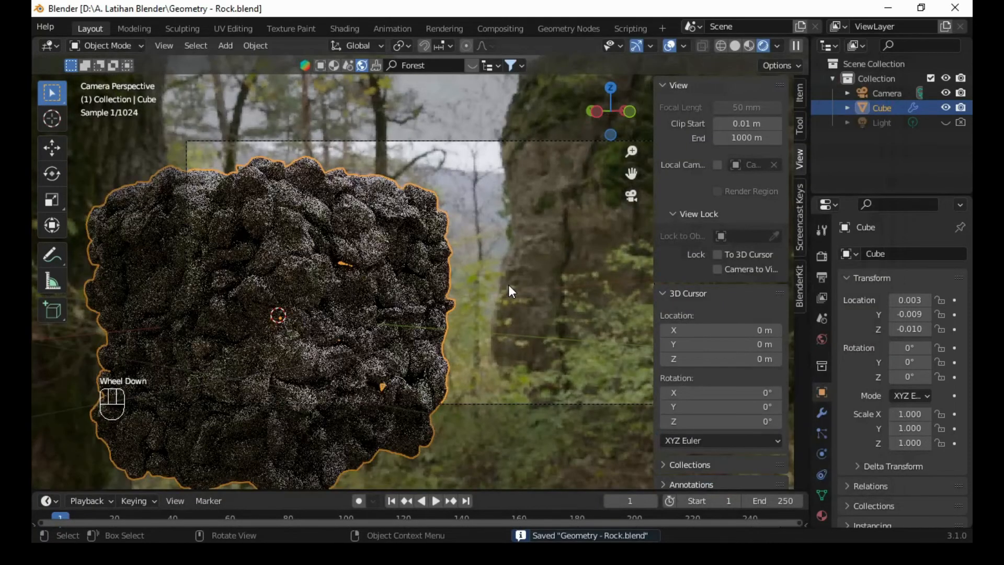
{"action": "left_click", "coordinate": [717, 269]}
{"action": "scroll", "coordinate": [426, 275], "scroll_direction": "down", "scroll_amount": 1}
{"action": "middle_click_drag", "start_coordinate": [432, 287], "coordinate": [366, 314]}
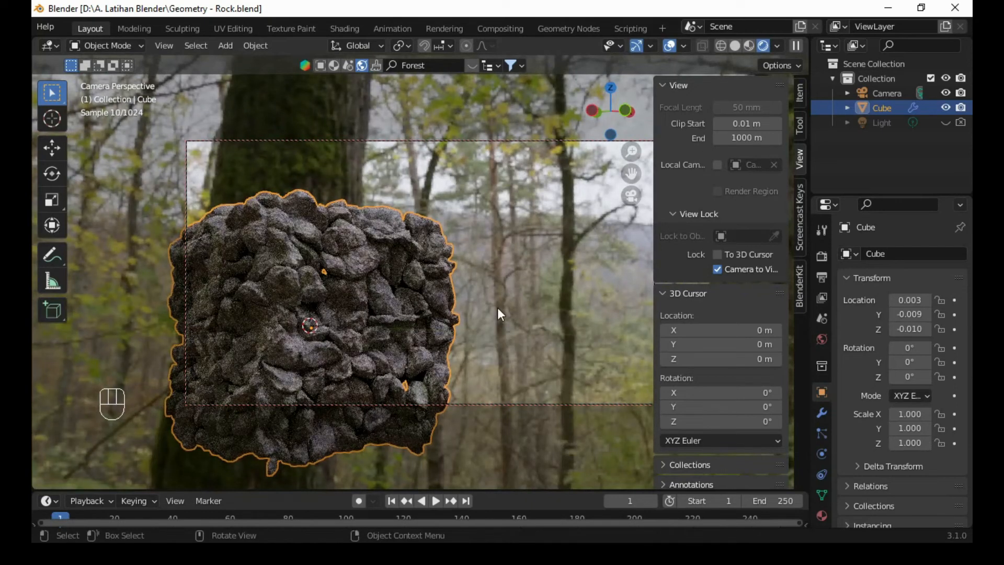
{"action": "scroll", "coordinate": [87, 27], "scroll_direction": "up", "scroll_amount": 4}
- Render the image from this new camera angle and examine the stones in the result
{"action": "left_click", "coordinate": [119, 27]}
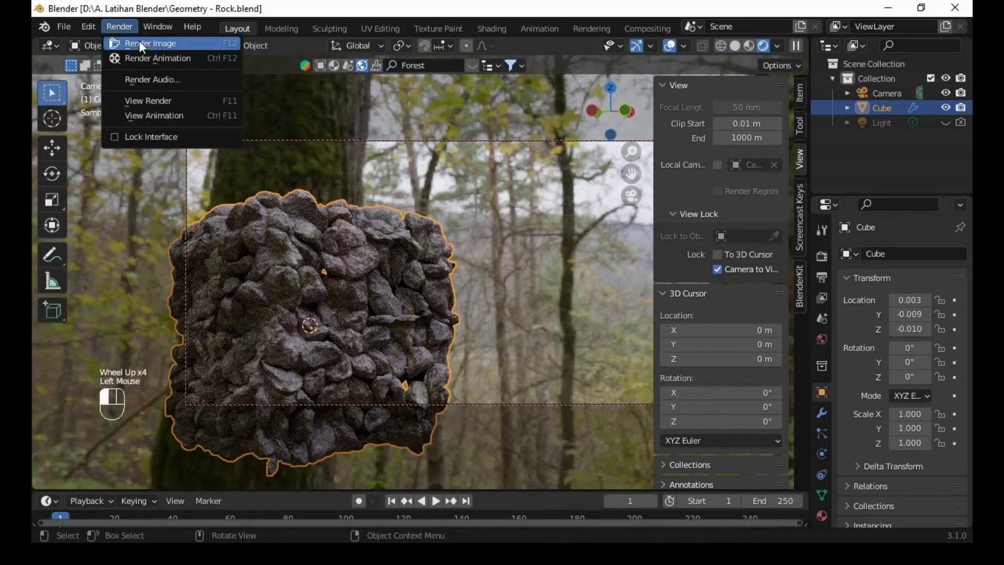
{"action": "left_click", "coordinate": [141, 43]}
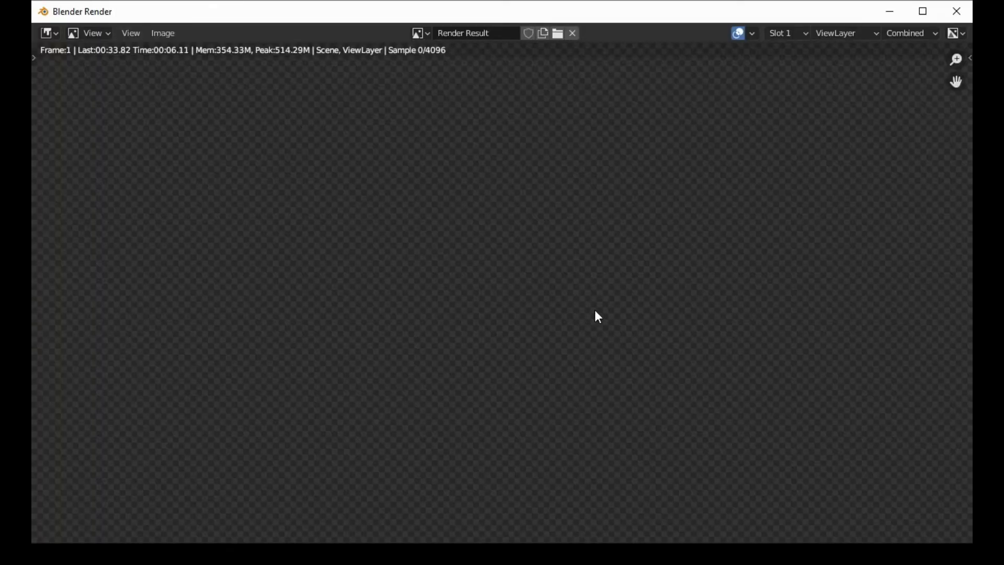
{"action": "scroll", "coordinate": [580, 358], "scroll_direction": "down", "scroll_amount": 2}
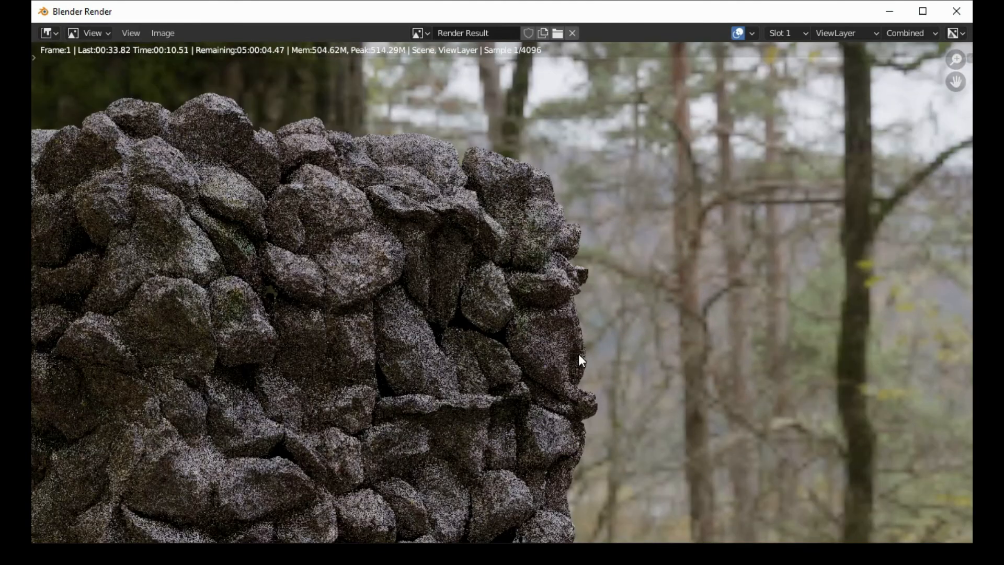
{"action": "scroll", "coordinate": [577, 355], "scroll_direction": "up", "scroll_amount": 1}
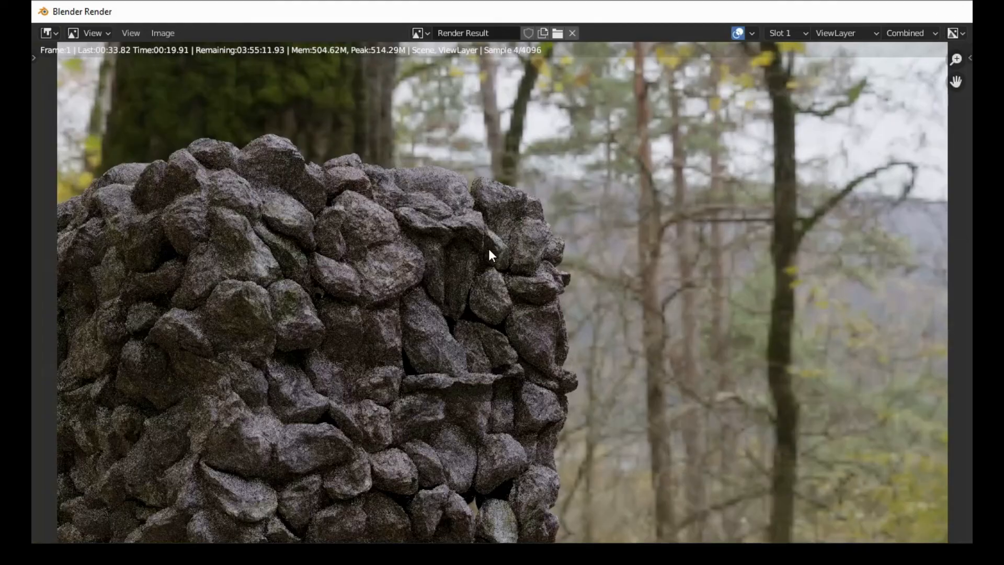
{"action": "key", "text": "Escape"}
- Orbit and pan the camera to another side of the stone cube, placing it right of centre before the leafy path
{"action": "middle_click_drag", "start_coordinate": [441, 284], "coordinate": [478, 290]}
{"action": "middle_click_drag", "start_coordinate": [448, 312], "coordinate": [608, 316], "text": "shift"}
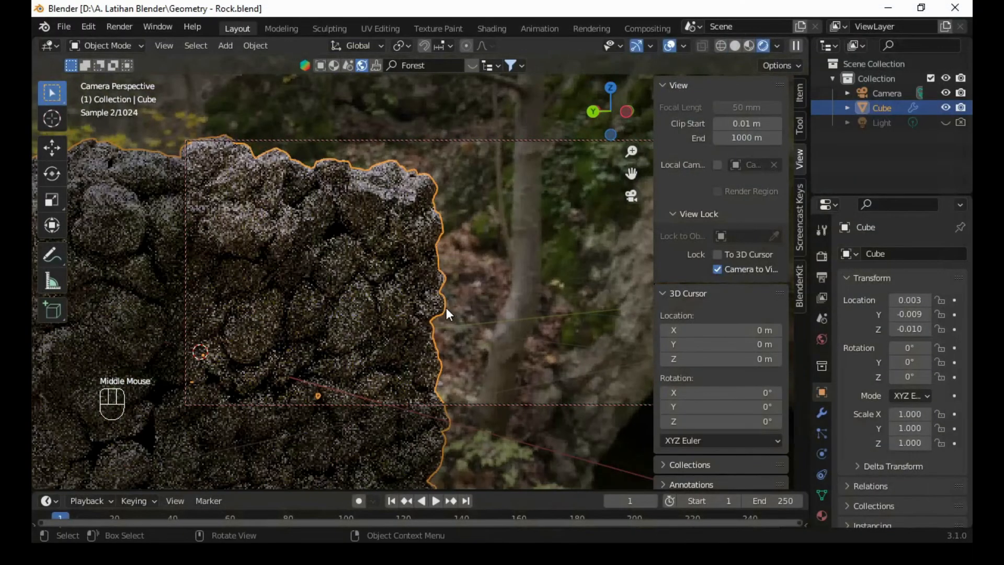
{"action": "middle_click_drag", "start_coordinate": [355, 291], "coordinate": [572, 298], "text": "shift"}
{"action": "key", "text": "n"}
{"action": "scroll", "coordinate": [516, 295], "scroll_direction": "down", "scroll_amount": 2}
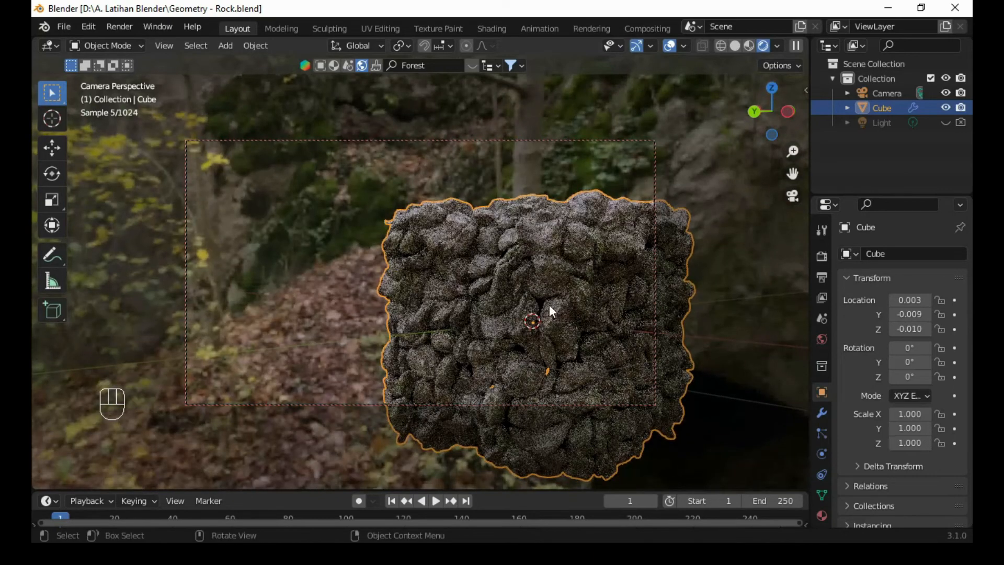
- Unlock the camera from the view and hide the viewport overlays
{"action": "key", "text": "n"}
{"action": "left_click", "coordinate": [728, 269]}
{"action": "key", "text": "n"}
{"action": "scroll", "coordinate": [632, 302], "scroll_direction": "up", "scroll_amount": 1}
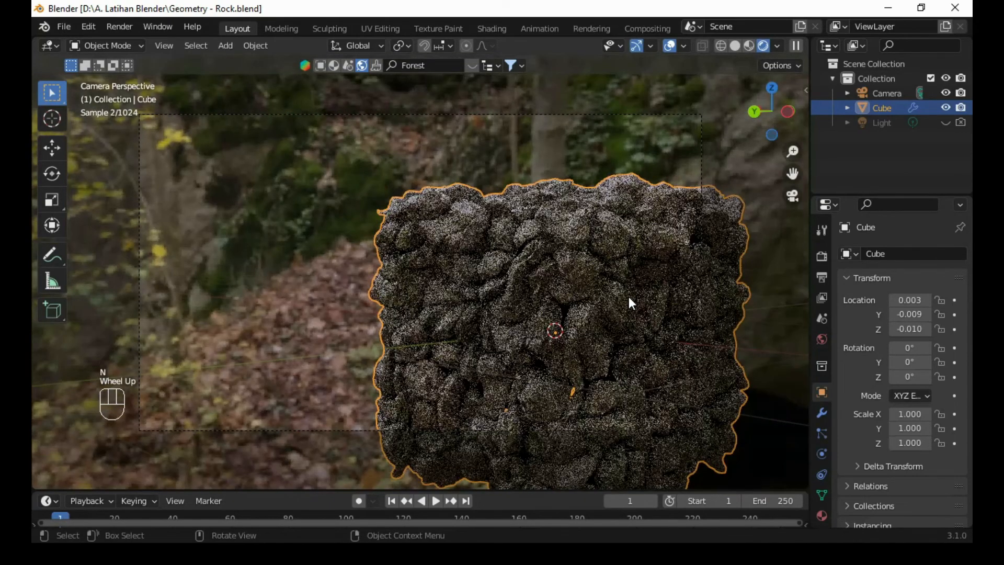
{"action": "left_click", "coordinate": [669, 45]}
- Render the leafy path camera view and examine the merged stones in the result
{"action": "key", "text": "F12"}
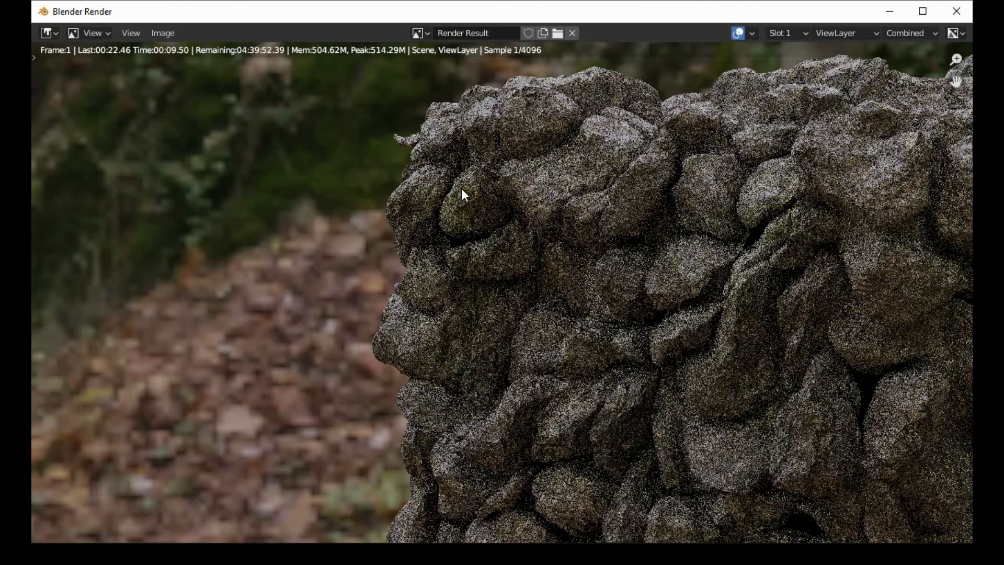
{"action": "scroll", "coordinate": [462, 191], "scroll_direction": "down", "scroll_amount": 2}
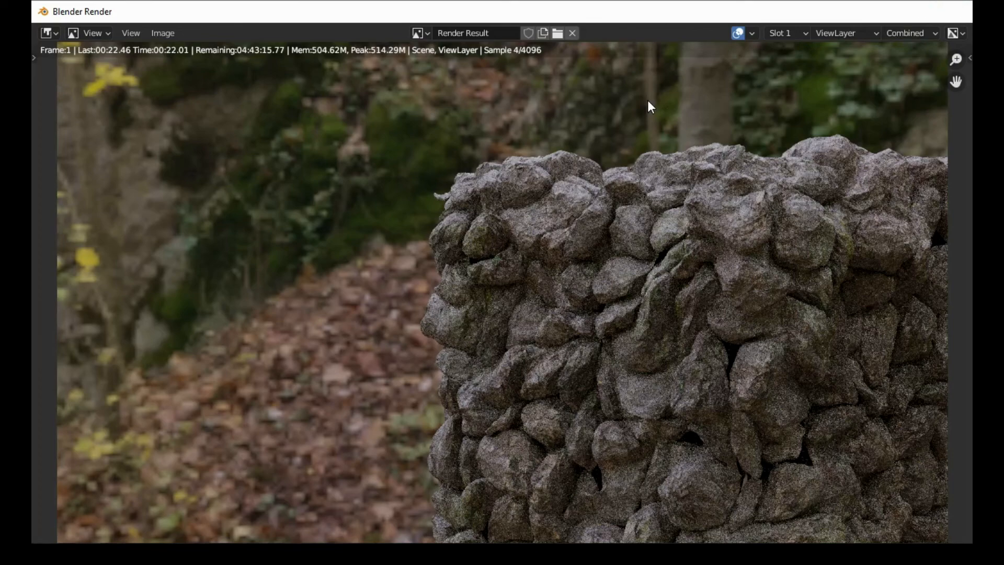
{"action": "key", "text": "Escape"}
- In the cube's geometry nodes, disconnect the boolean Random Value from the Selection input of Split Edges
{"action": "left_click", "coordinate": [637, 30]}
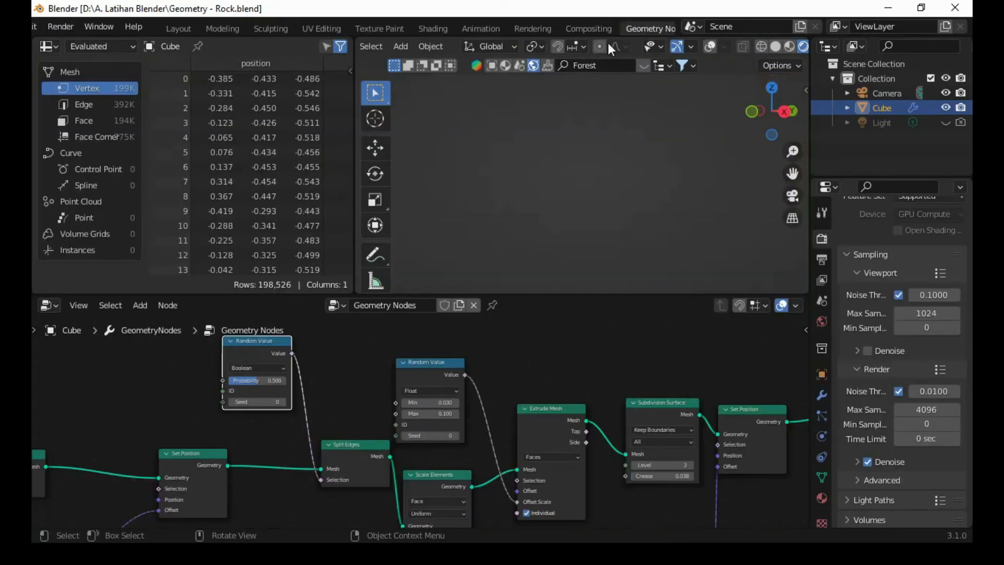
{"action": "left_click_drag", "start_coordinate": [321, 480], "coordinate": [328, 392]}
{"action": "left_click_drag", "start_coordinate": [354, 7], "coordinate": [178, 26]}
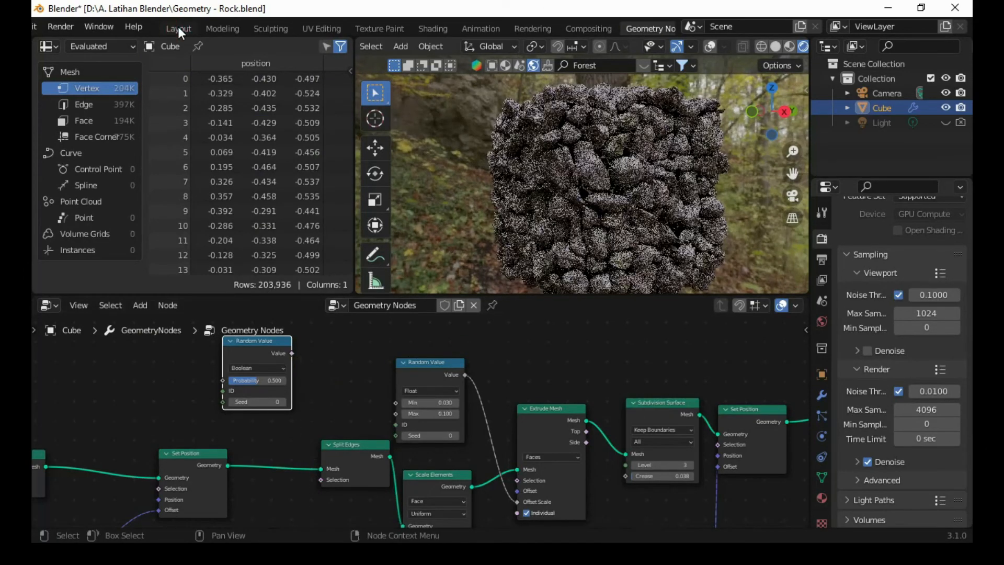
{"action": "left_click", "coordinate": [178, 28]}
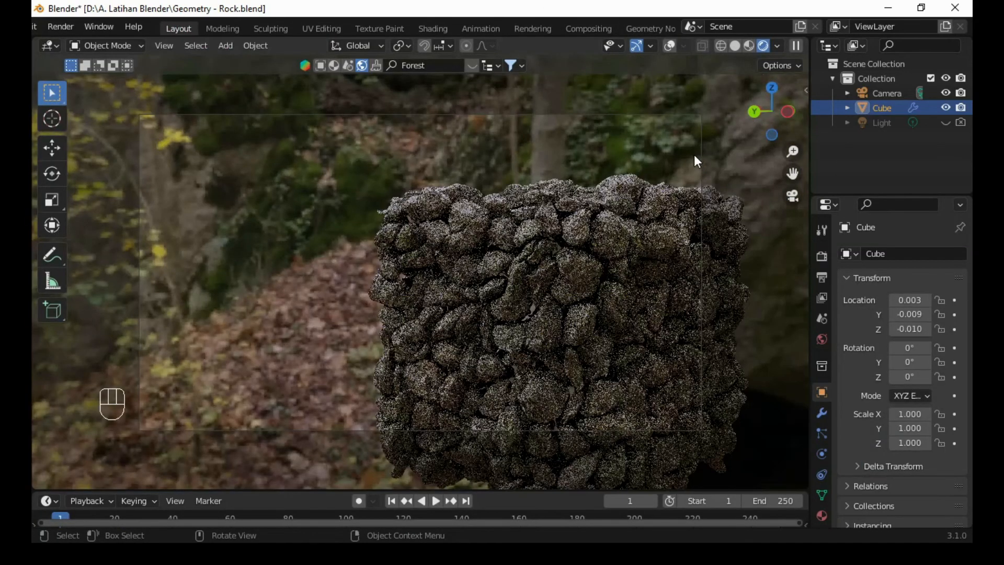
- Render the same camera view with the Split Edges selection disconnected and look closely at the separated stones
{"action": "key", "text": "F12"}
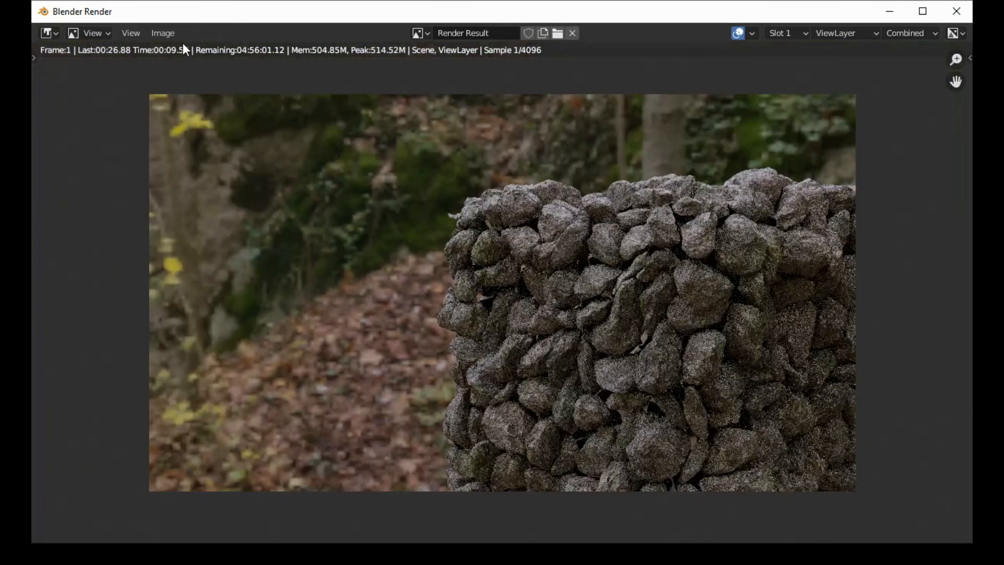
{"action": "left_click", "coordinate": [163, 33]}
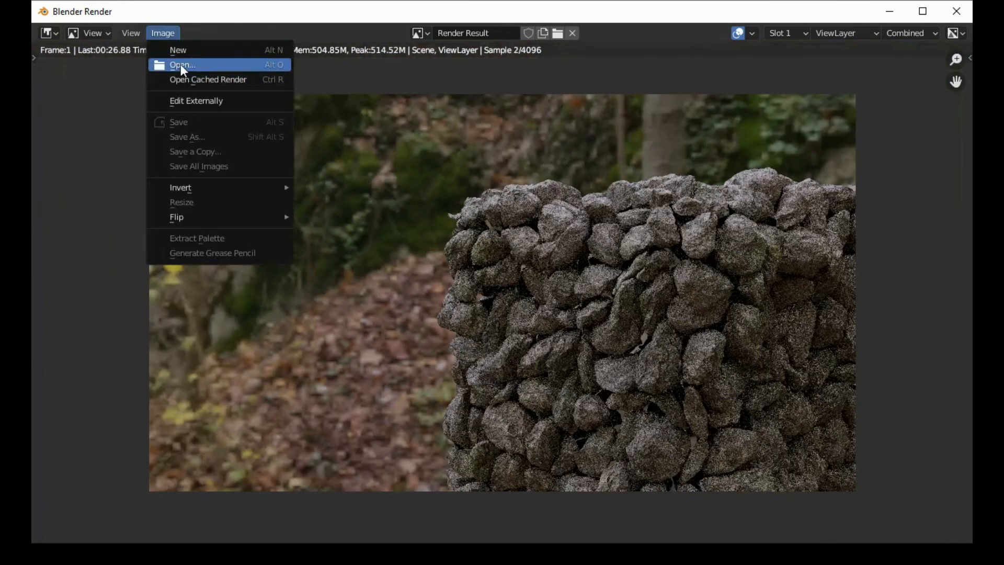
{"action": "left_click", "coordinate": [131, 33]}
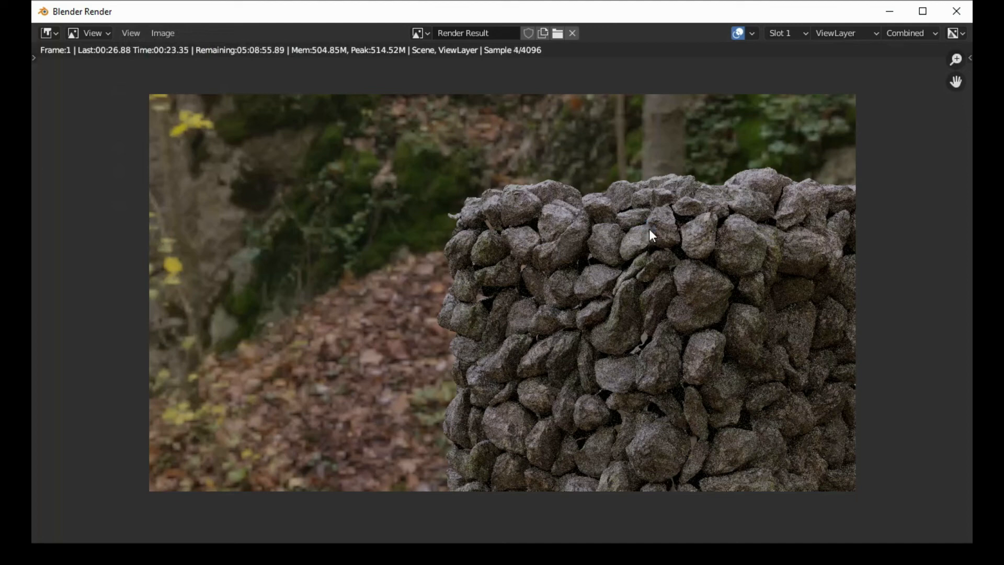
{"action": "scroll", "coordinate": [649, 228], "scroll_direction": "up", "scroll_amount": 1}
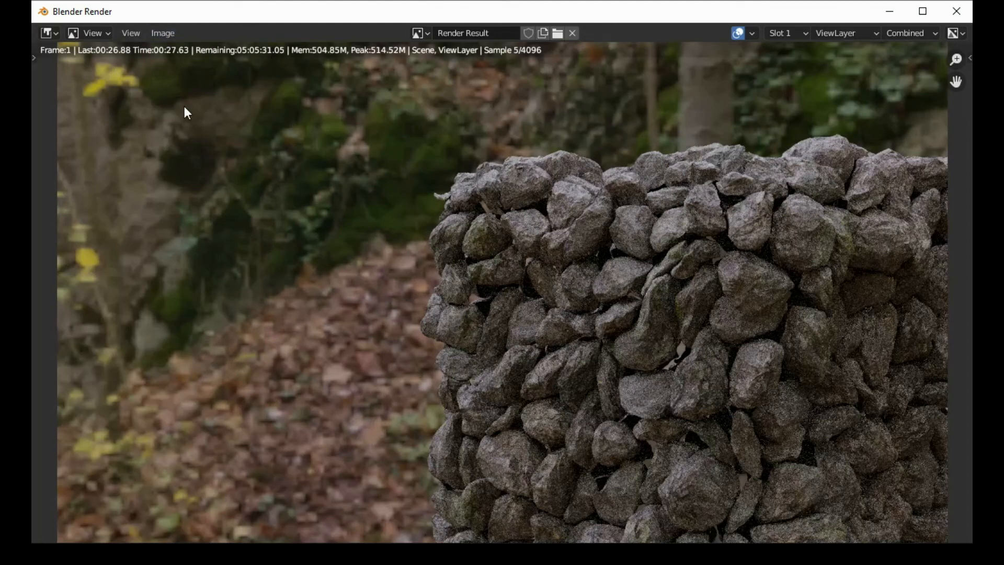